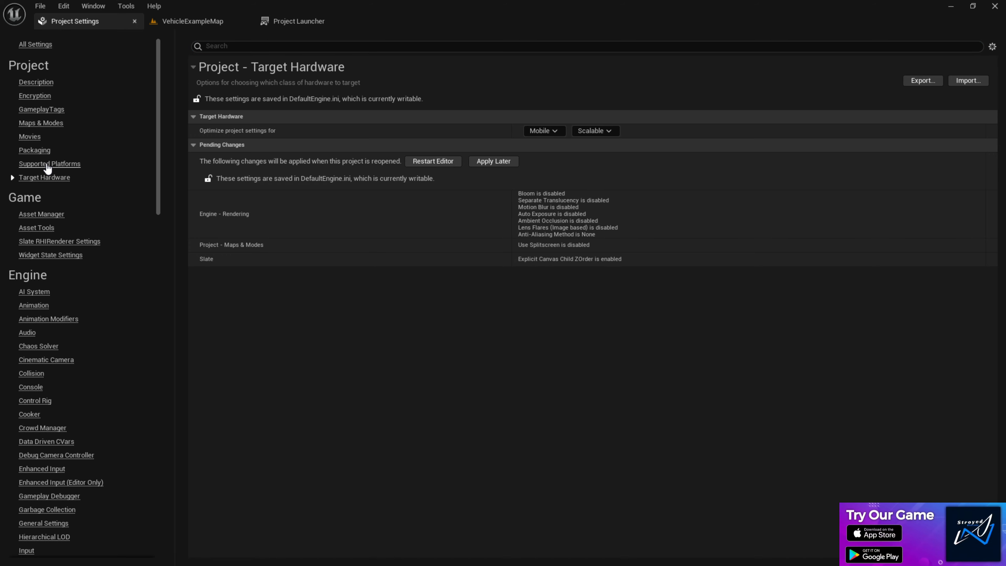
Step: Restrict the project's supported platforms to Android only
left_click(55, 163)
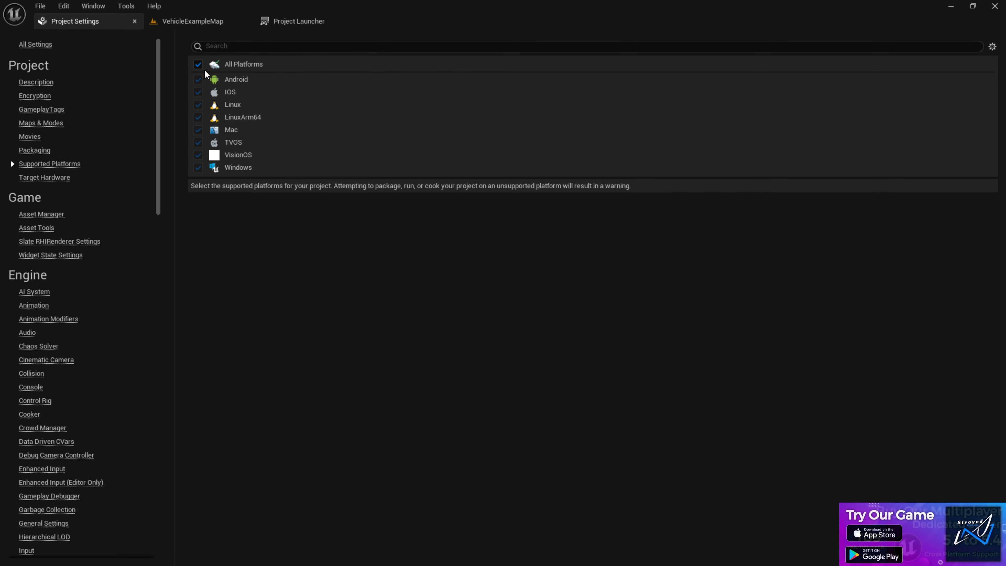
left_click(198, 65)
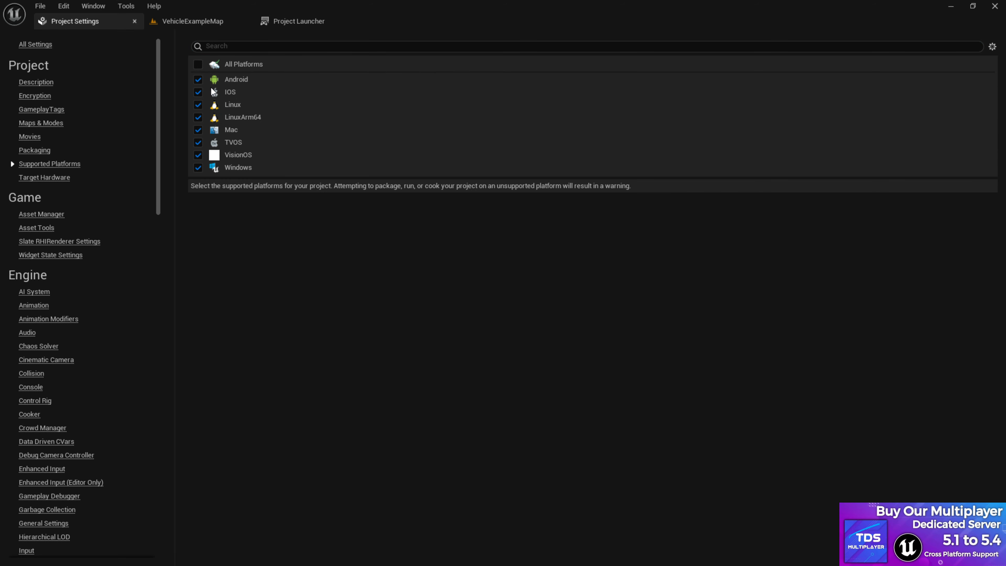
left_click(198, 105)
left_click(198, 117)
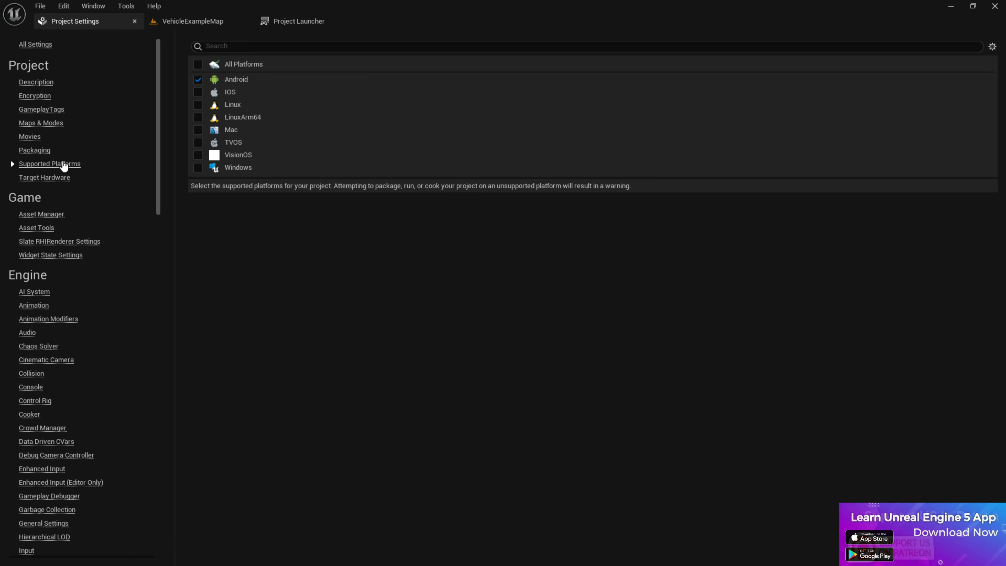
Step: In the Packaging settings, disable Include prerequisites installer and enable Full Rebuild
left_click(34, 151)
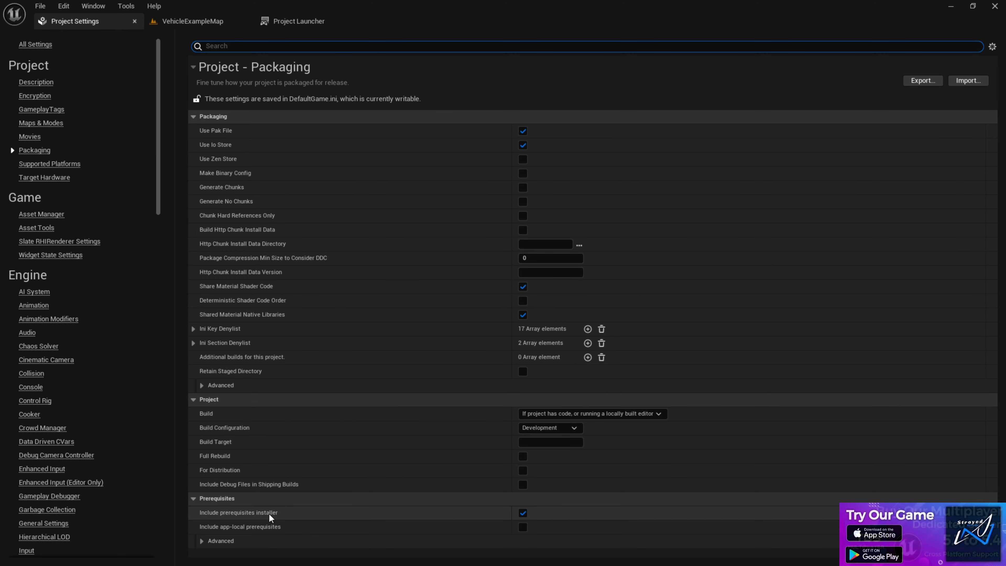
left_click(522, 512)
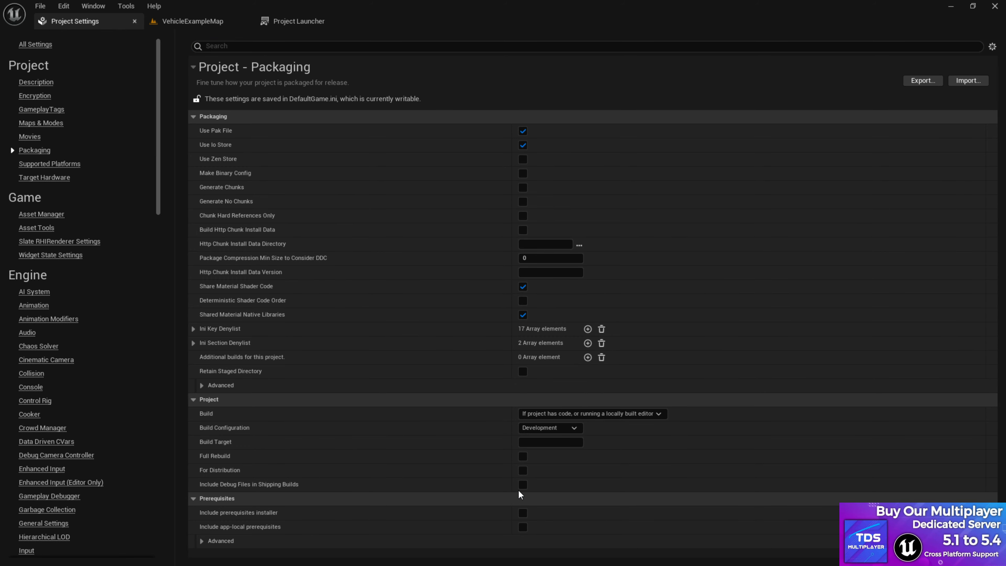
left_click(523, 457)
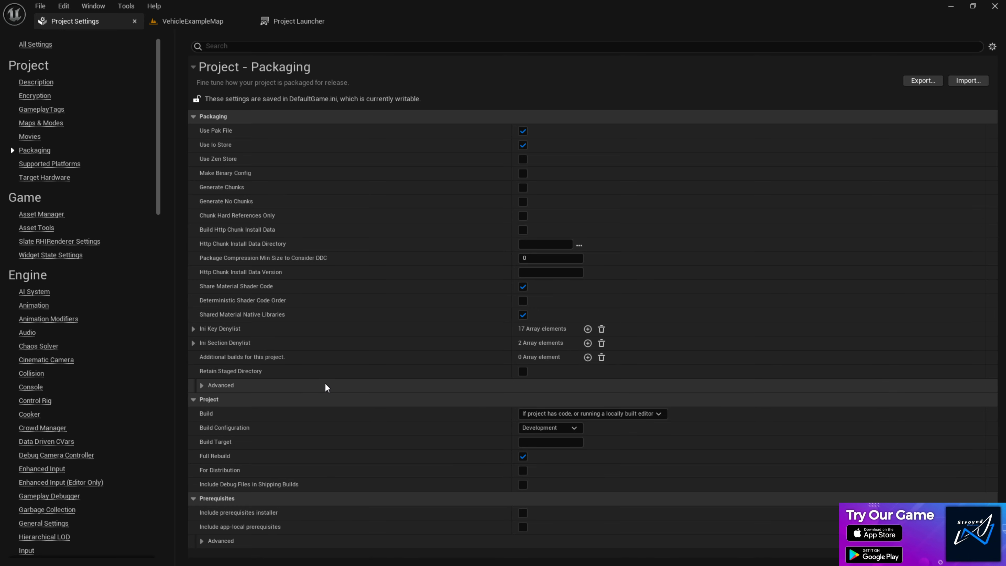
Step: In the advanced packaging options, enable Cook only maps and Cook everything in the project content directory
left_click(202, 385)
scroll(375, 384, "down", 8)
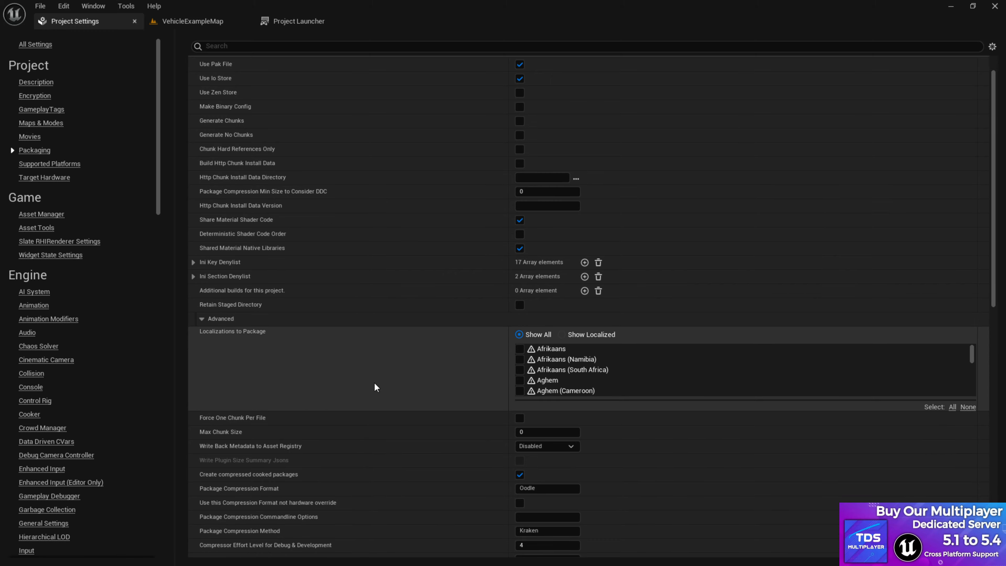
scroll(573, 446, "down", 4)
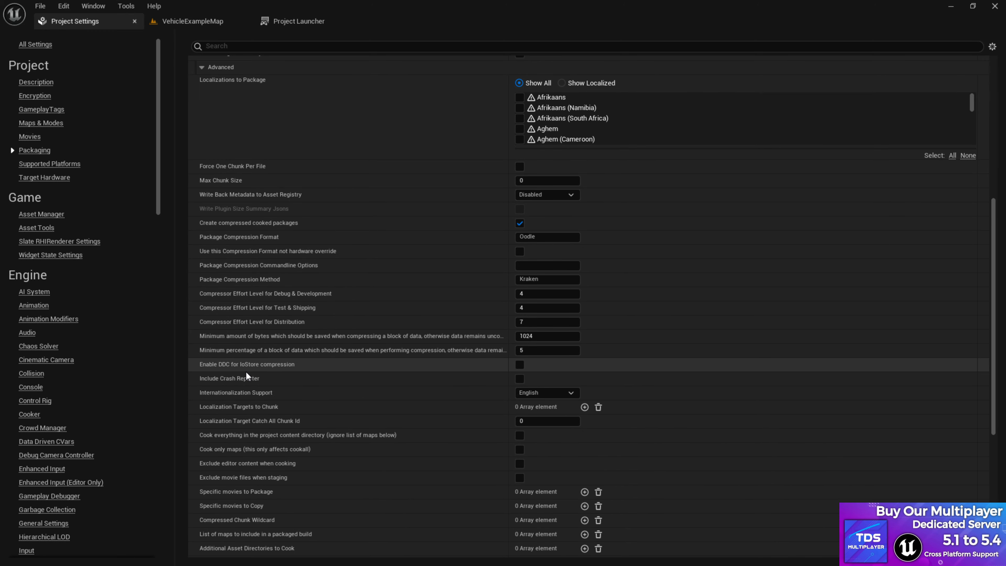
scroll(479, 392, "down", 2)
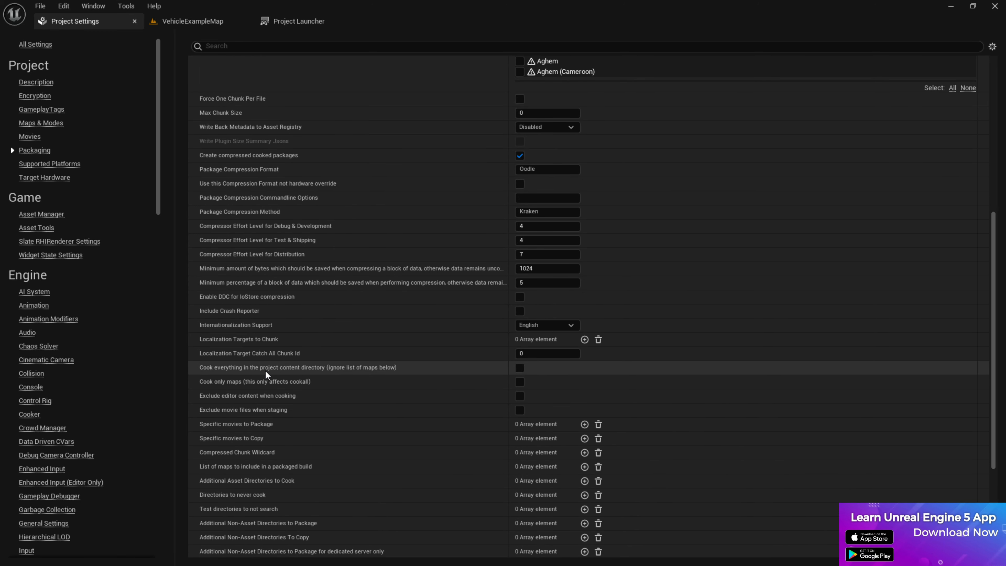
left_click(519, 382)
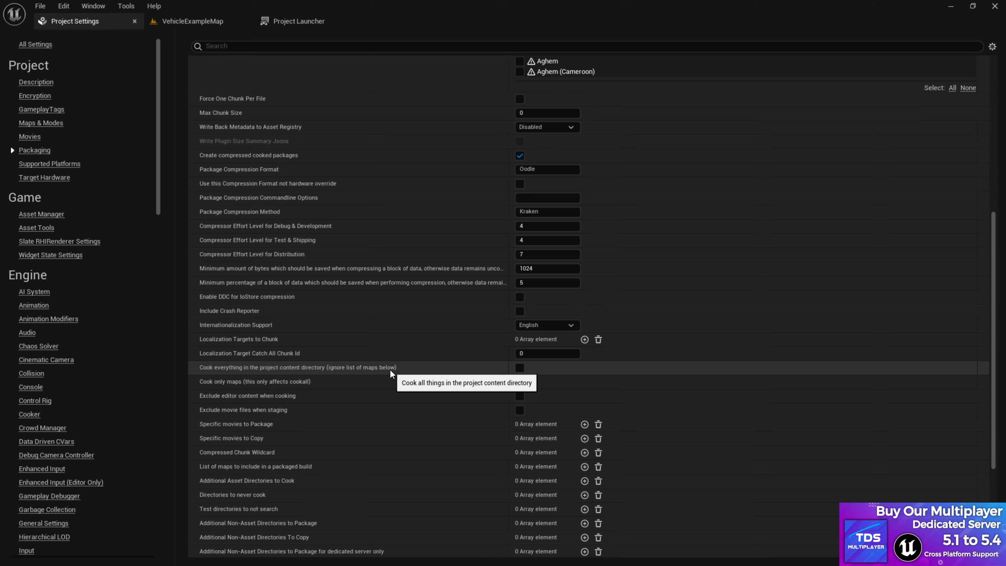
left_click(521, 368)
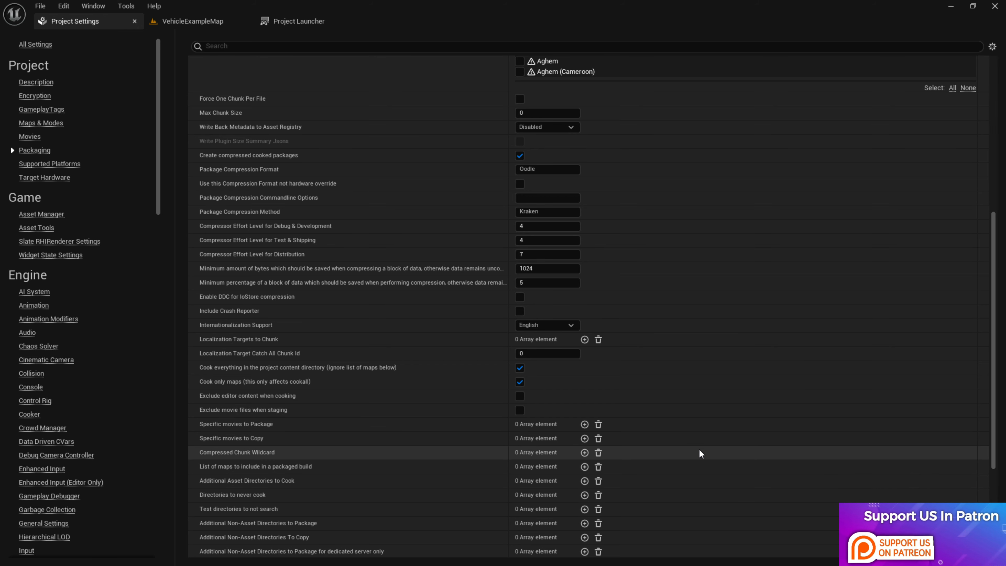
Step: Add two empty entries to the list of maps to include in a packaged build
scroll(673, 452, "down", 2)
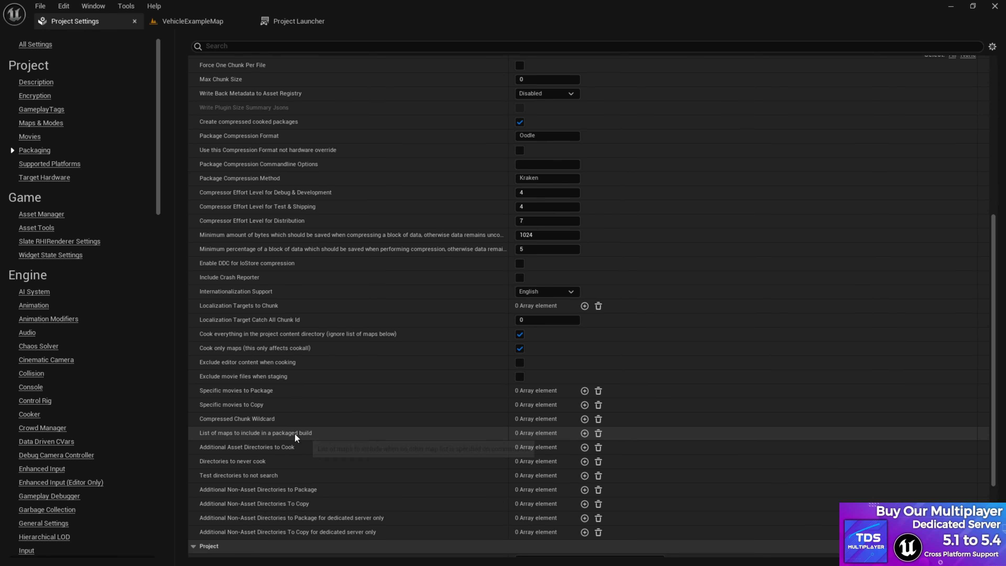
left_click(585, 433)
left_click(585, 433)
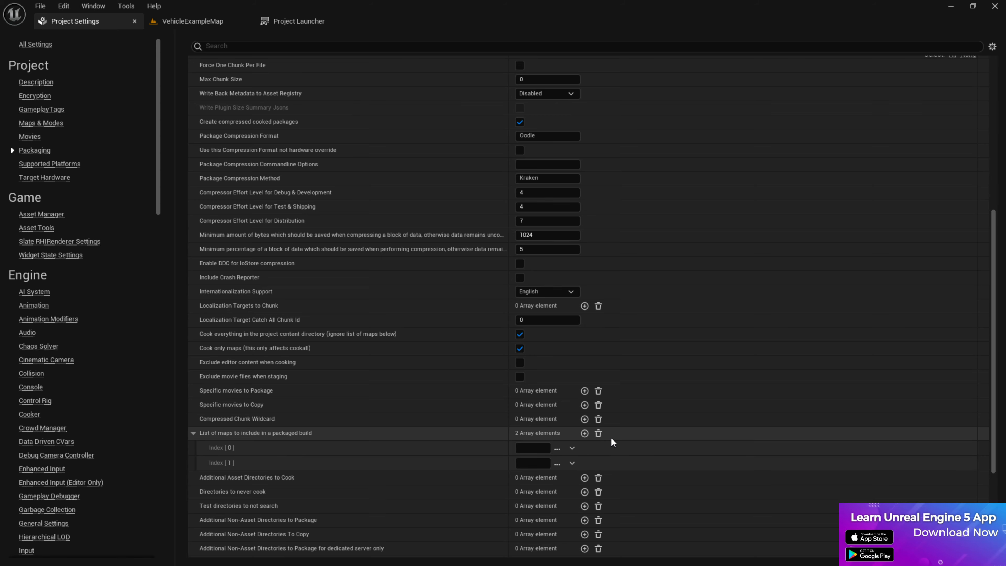
Step: Set the first map entry to VehicleExampleMap.umap from the project's Content/VehicleTemplate/Maps folder
scroll(611, 436, "down", 4)
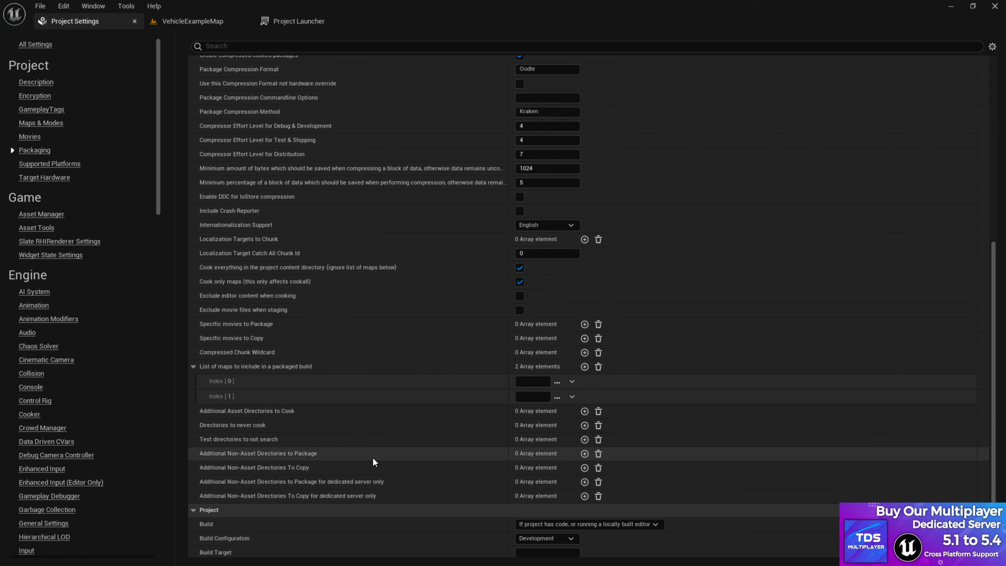
left_click(556, 382)
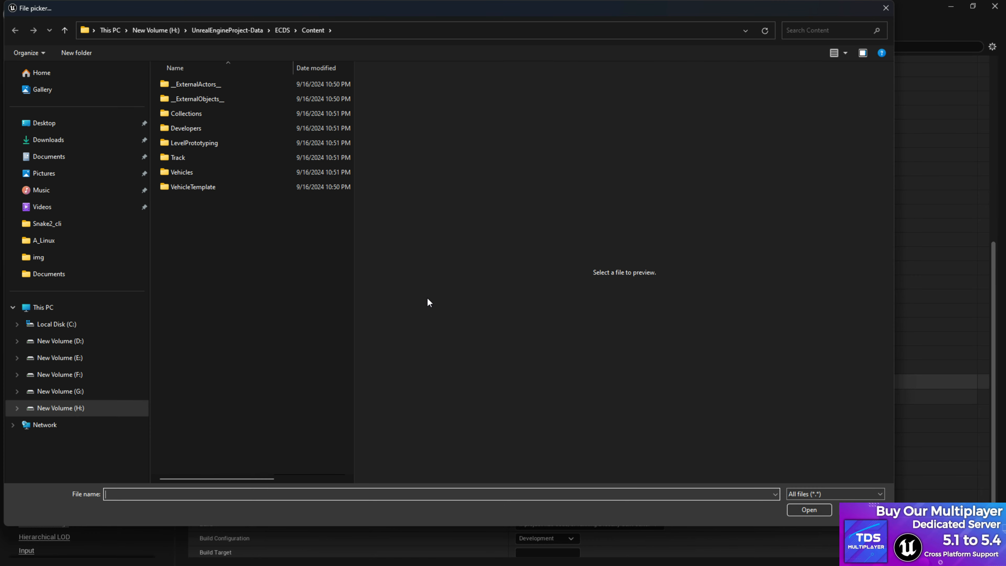
left_click(279, 30)
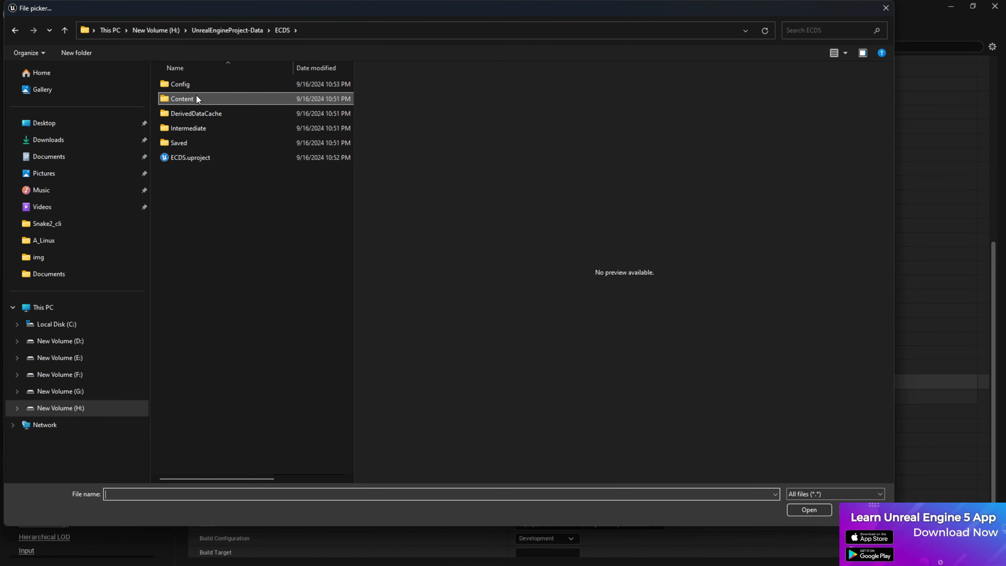
double_click(199, 99)
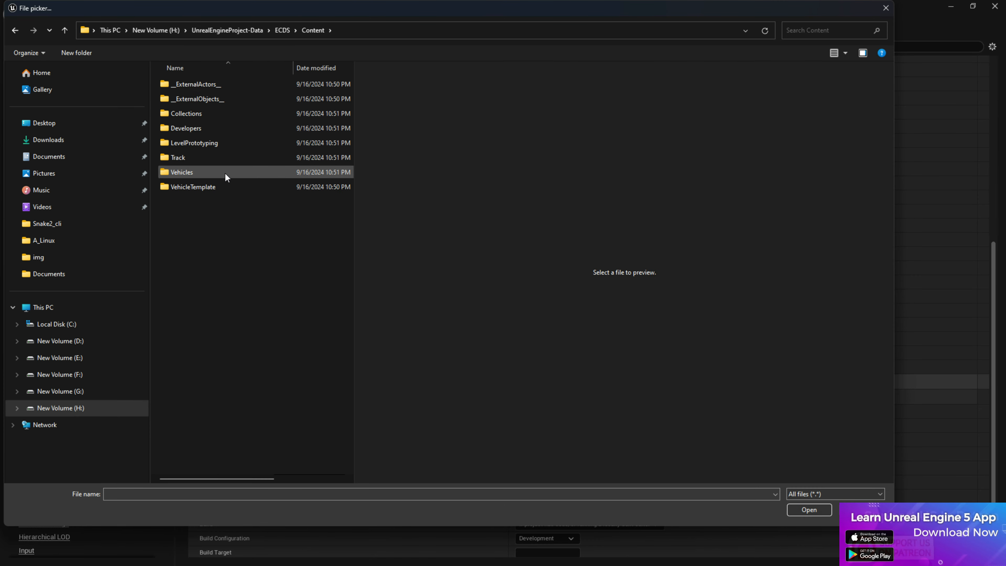
double_click(210, 185)
double_click(203, 98)
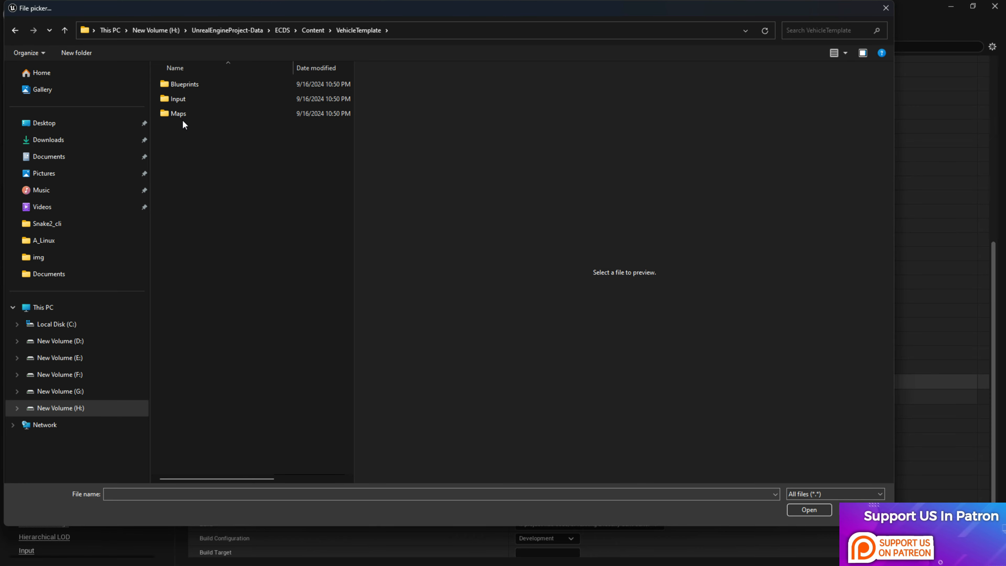
left_click(213, 84)
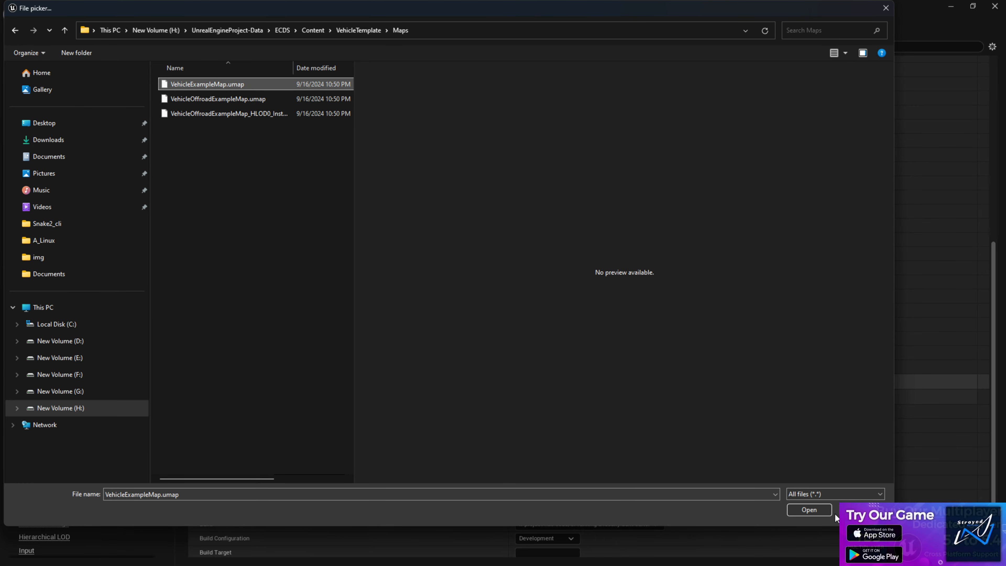
left_click(809, 510)
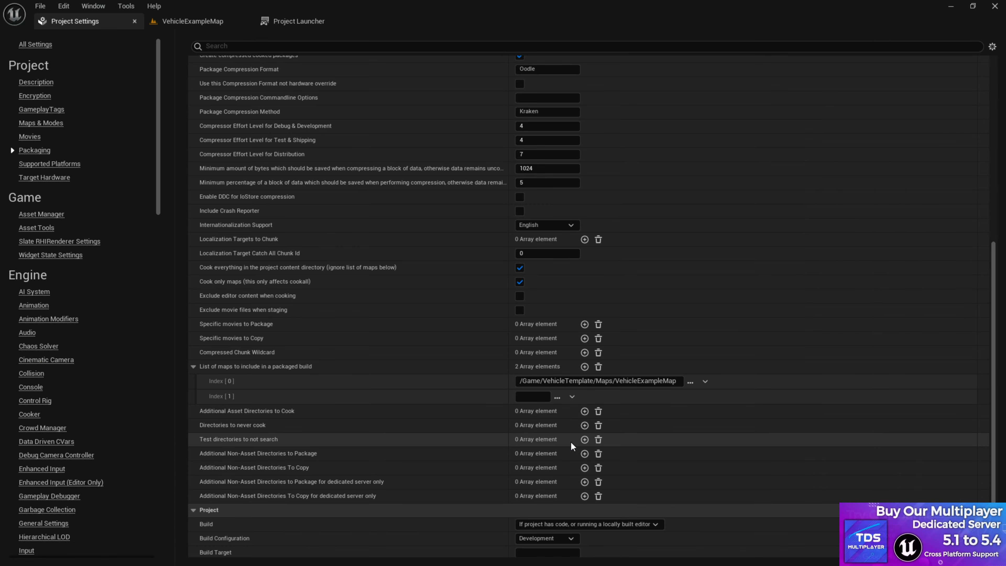
Step: Set the second map entry to VehicleOffroadExampleMap.umap from the VehicleTemplate/Maps folder
left_click(557, 397)
double_click(191, 184)
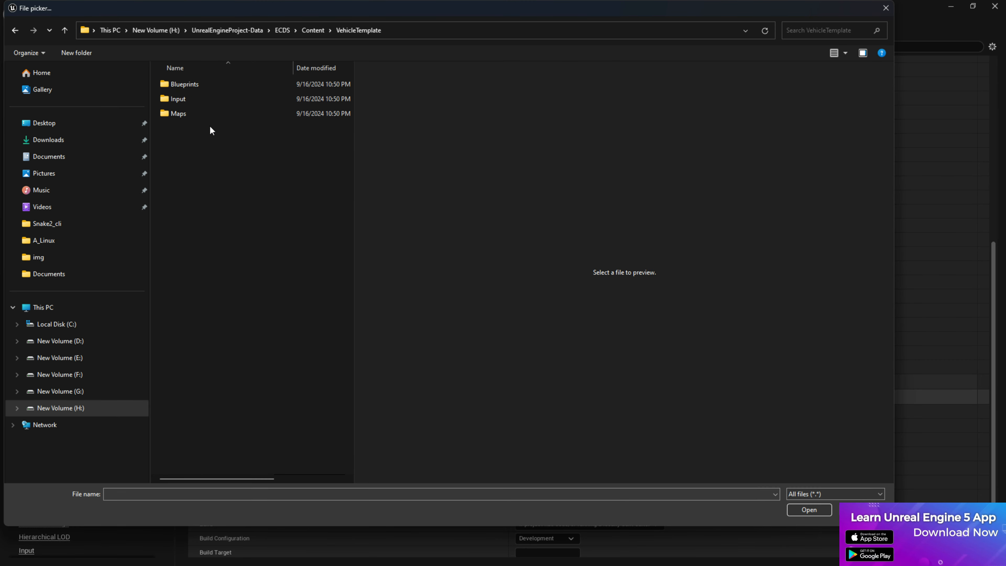
double_click(211, 113)
left_click(225, 99)
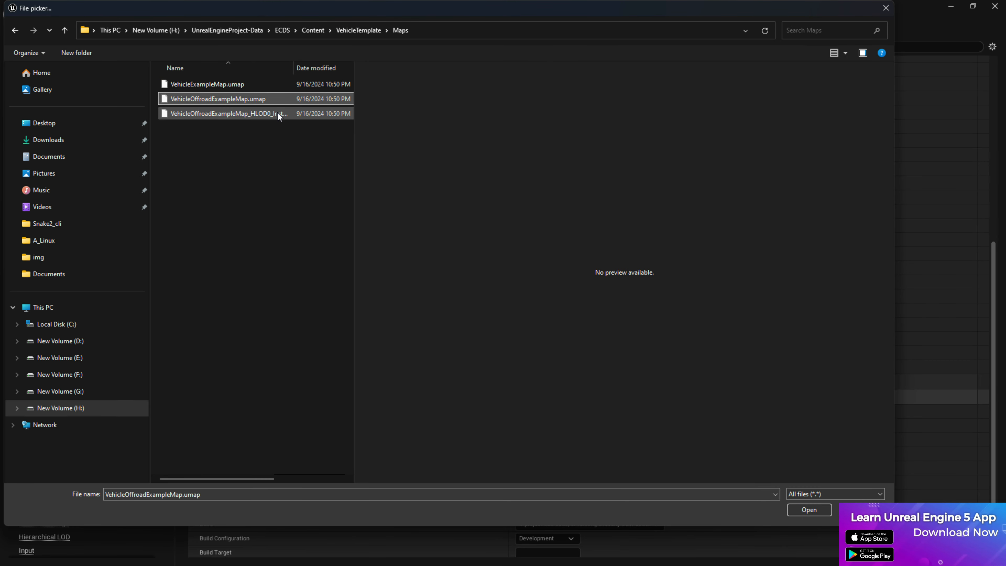
left_click(796, 511)
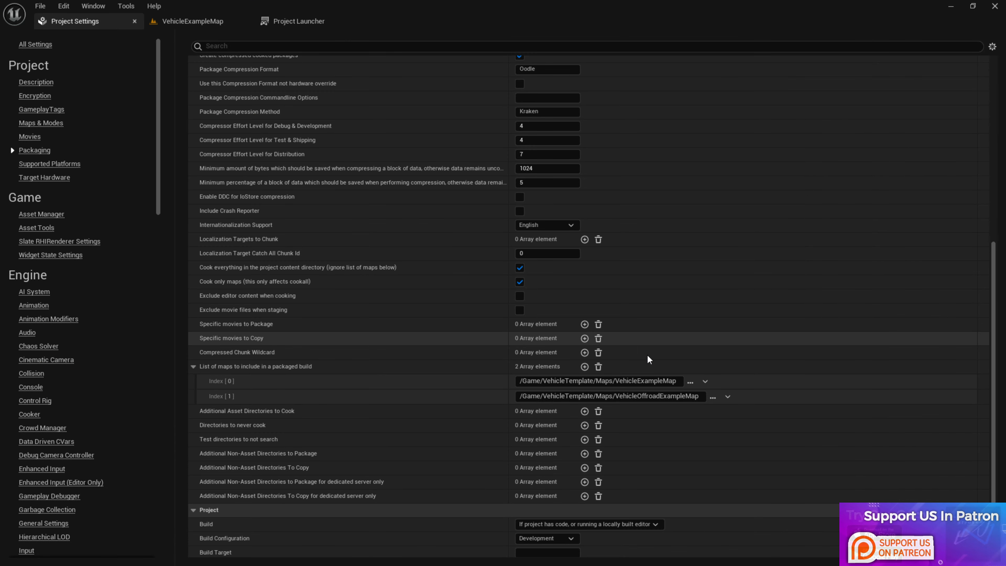
Step: Check the default game mode and default maps in the project's Maps & Modes settings
scroll(475, 309, "down", 3)
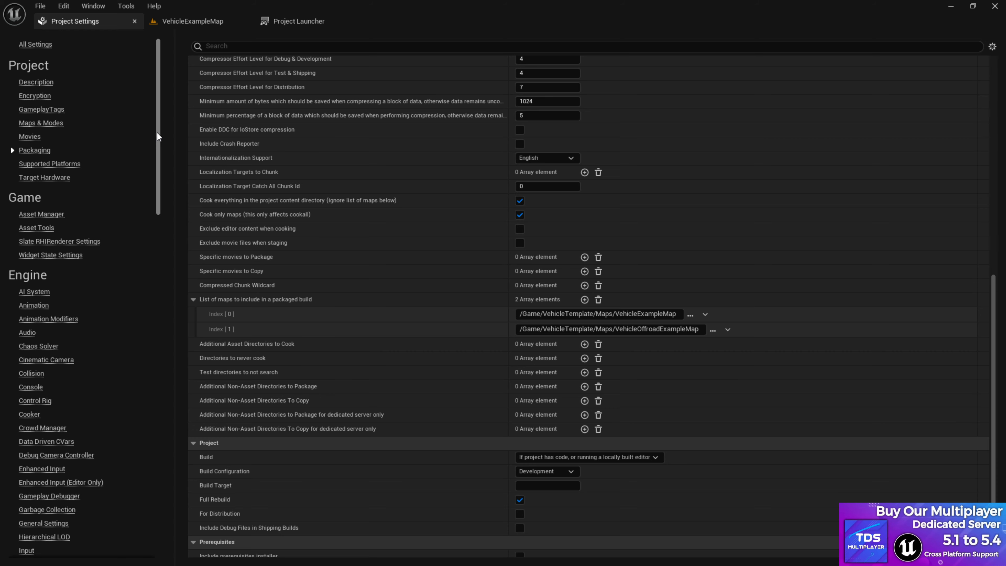
left_click(41, 123)
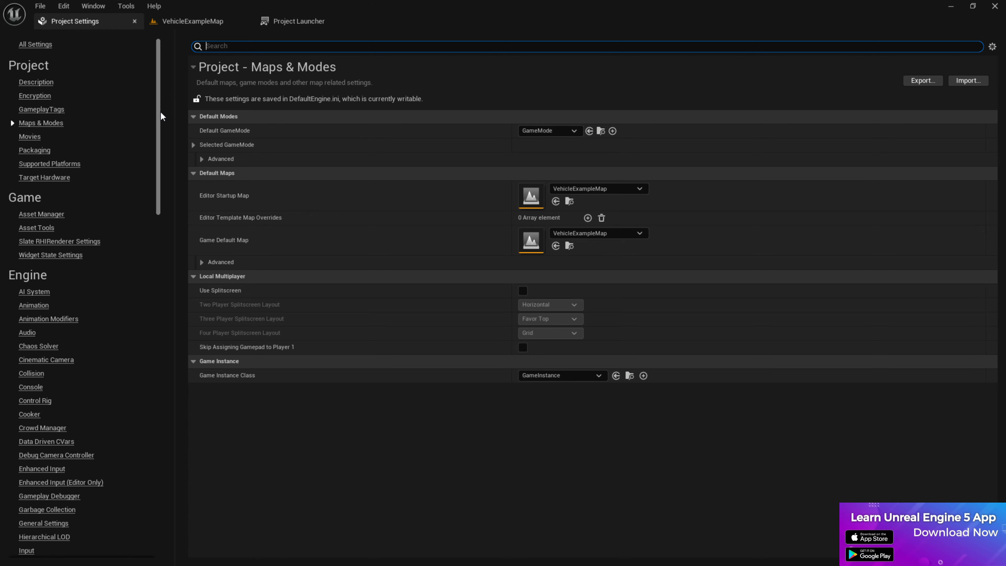
Step: In the engine Rendering settings, set both the Dynamic Global Illumination Method and the Reflection Method to None
left_click_drag(160, 111, 158, 255)
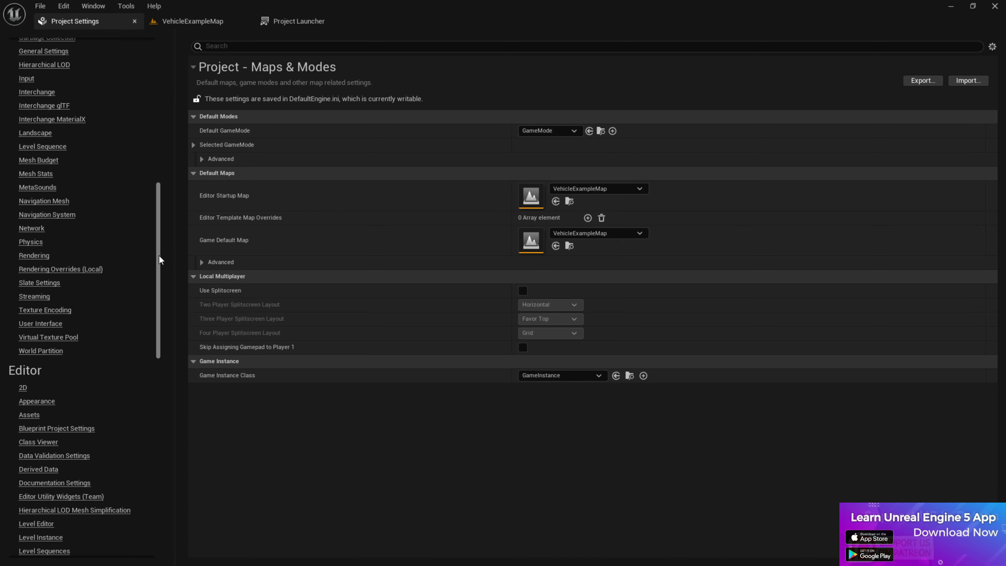
left_click(34, 258)
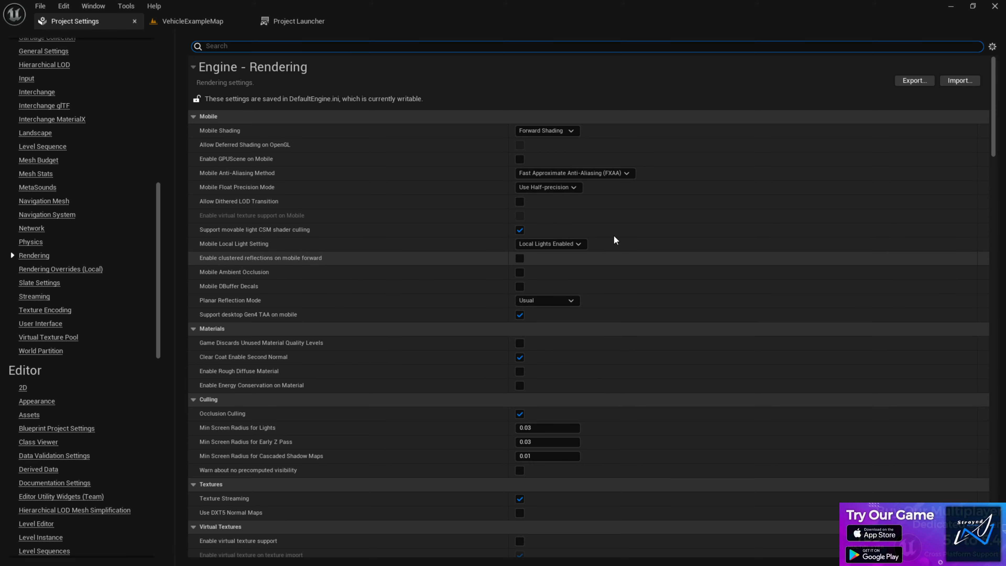
scroll(616, 262, "down", 3)
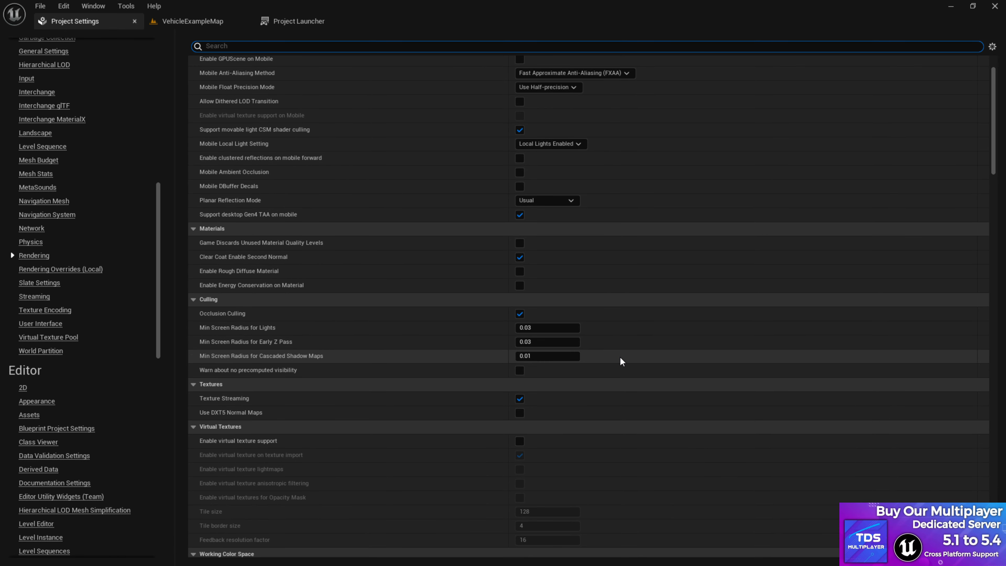
scroll(490, 410, "down", 2)
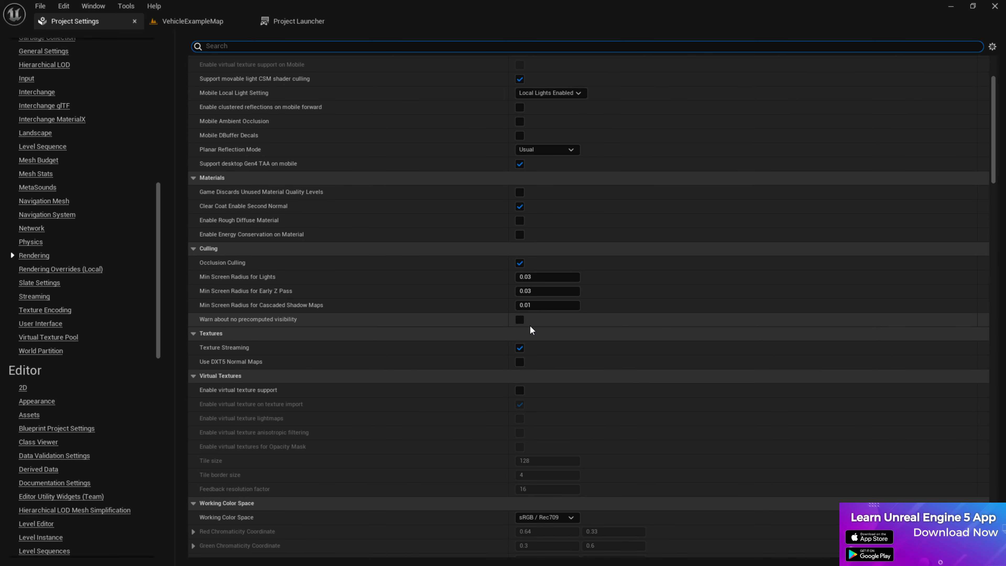
scroll(542, 361, "down", 6)
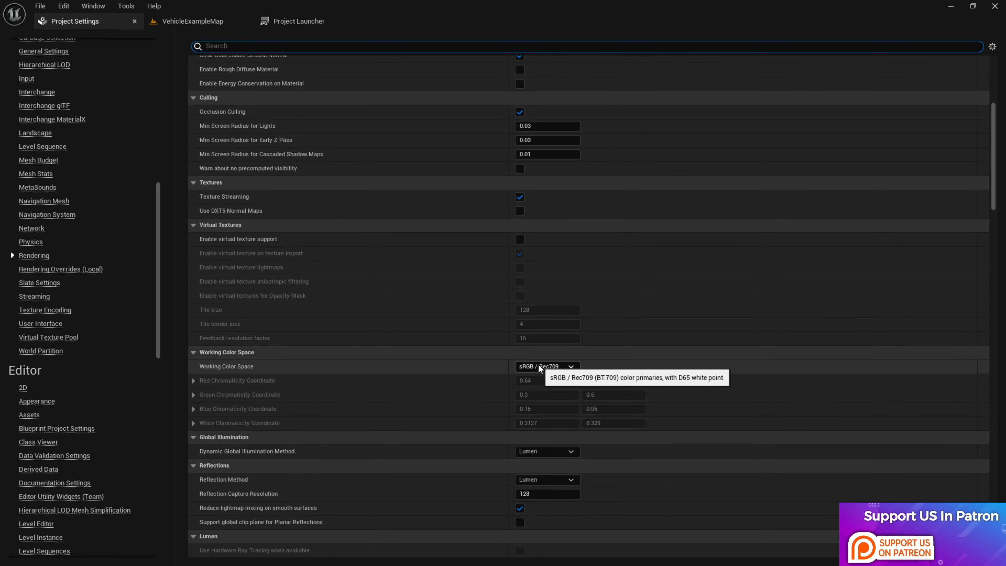
scroll(537, 367, "down", 3)
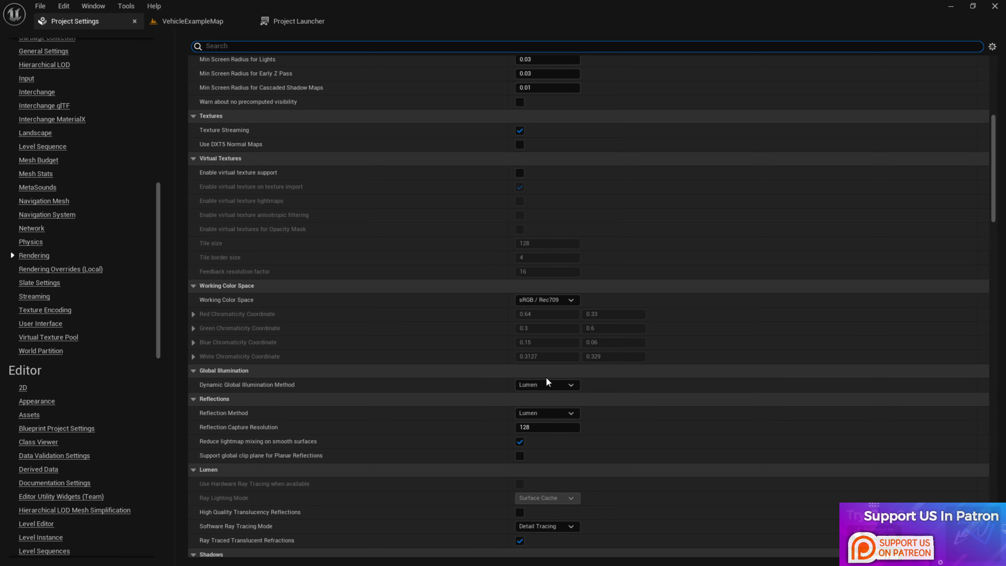
left_click(536, 384)
left_click(532, 394)
left_click(528, 415)
left_click(530, 423)
Step: Set the Shadow Map Method to Shadow Maps in the Rendering settings
scroll(419, 442, "down", 3)
scroll(420, 443, "down", 10)
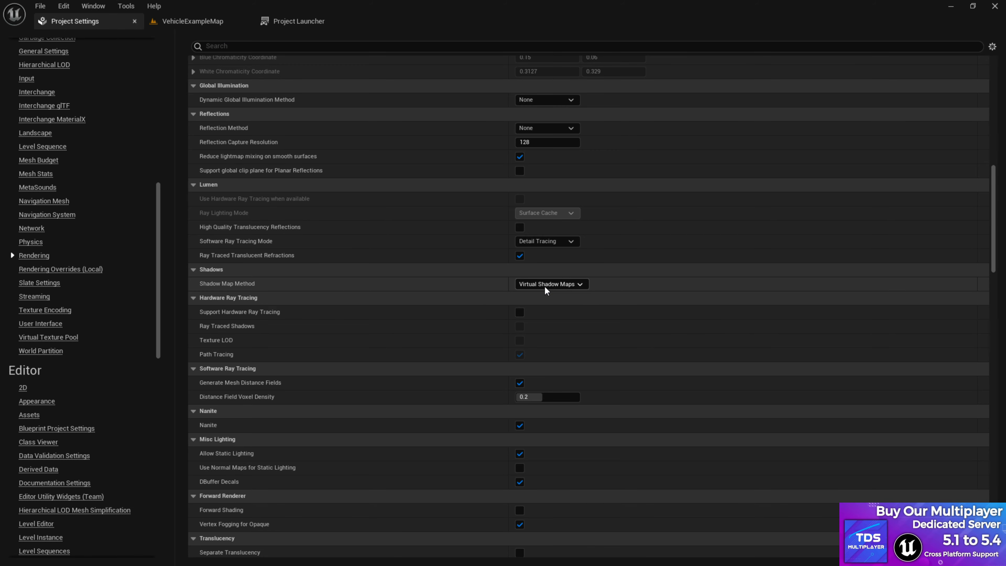
left_click(546, 289)
left_click(529, 295)
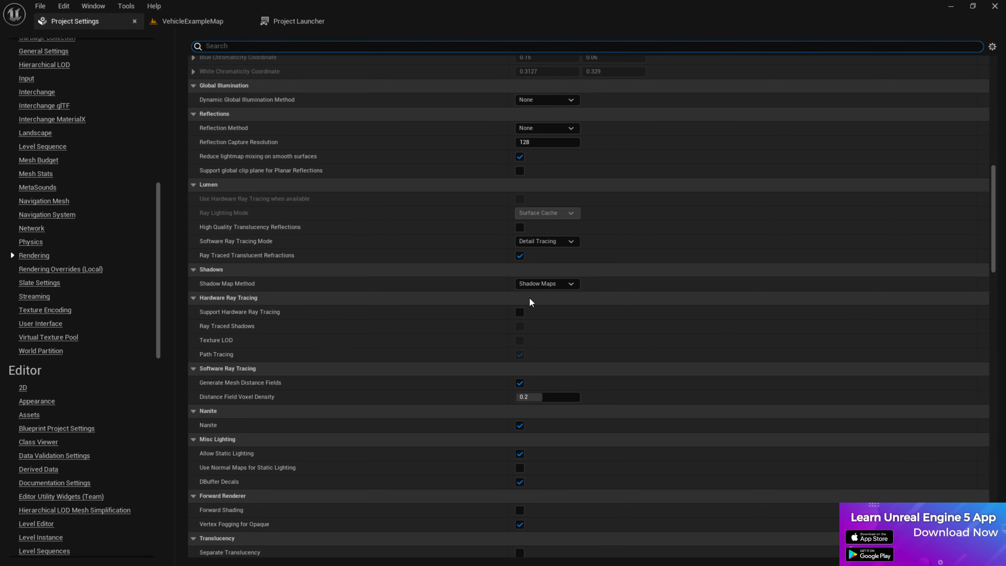
Step: Turn off Nanite in the Rendering settings
scroll(526, 298, "down", 7)
scroll(519, 380, "down", 3)
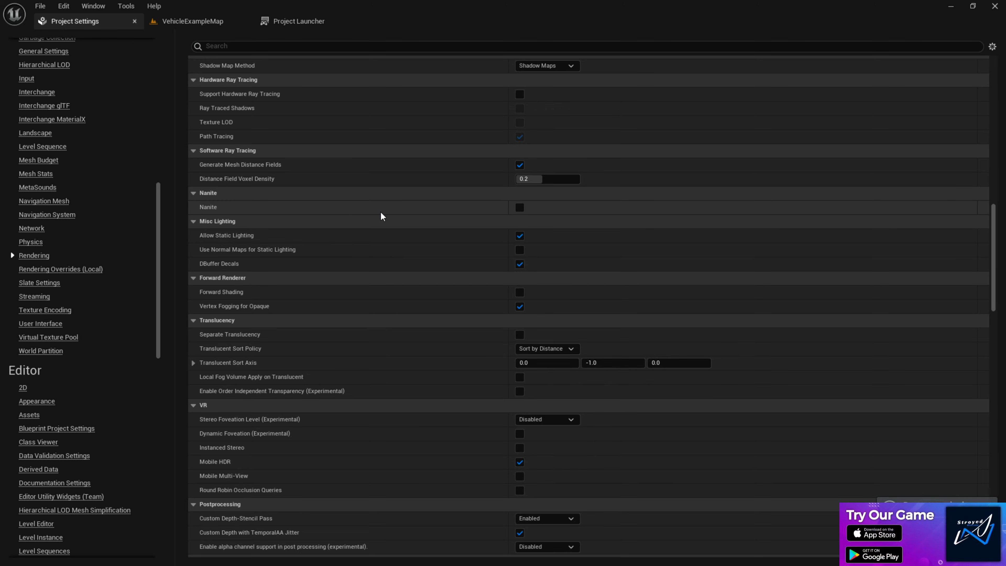
scroll(557, 420, "down", 10)
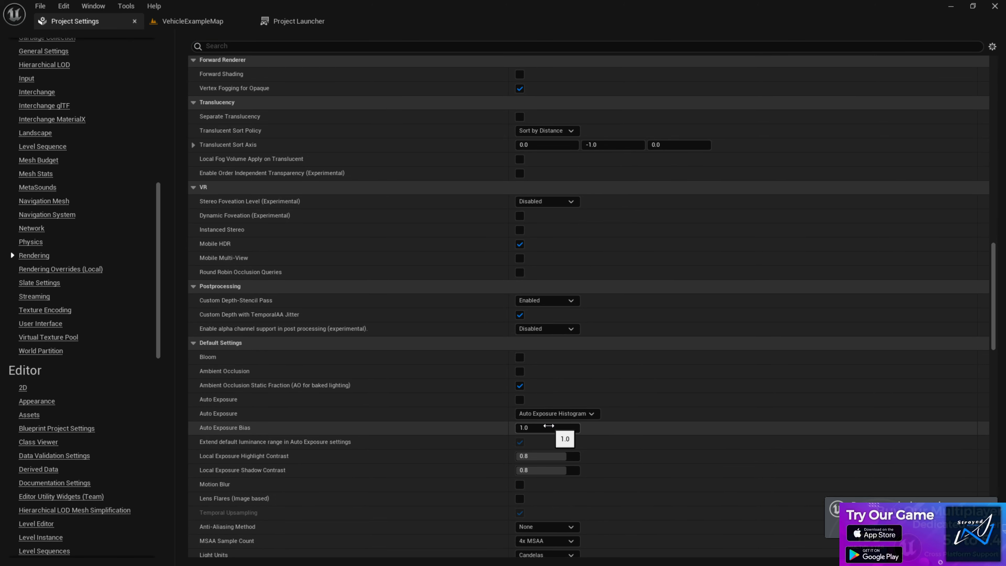
Step: In the default Rendering settings, set the Anti-Aliasing Method to Temporal Super-Resolution (TSR) and the MSAA Sample Count to No MSAA
scroll(549, 425, "down", 11)
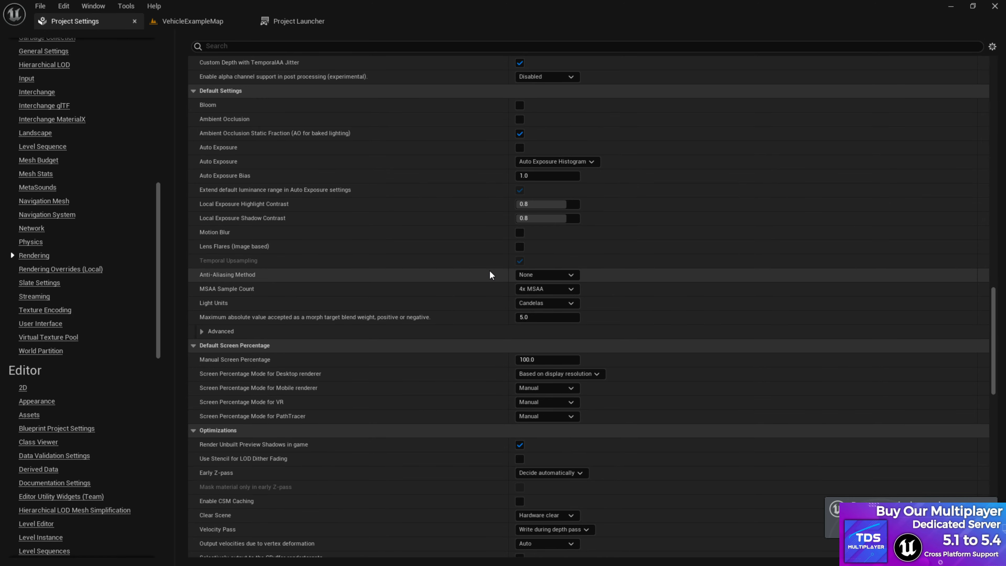
left_click(566, 275)
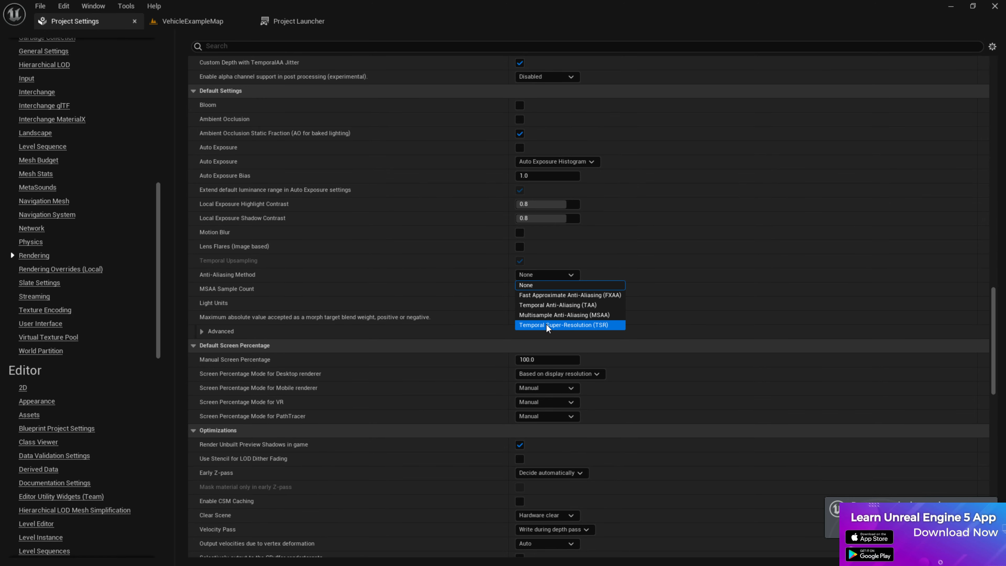
left_click(604, 325)
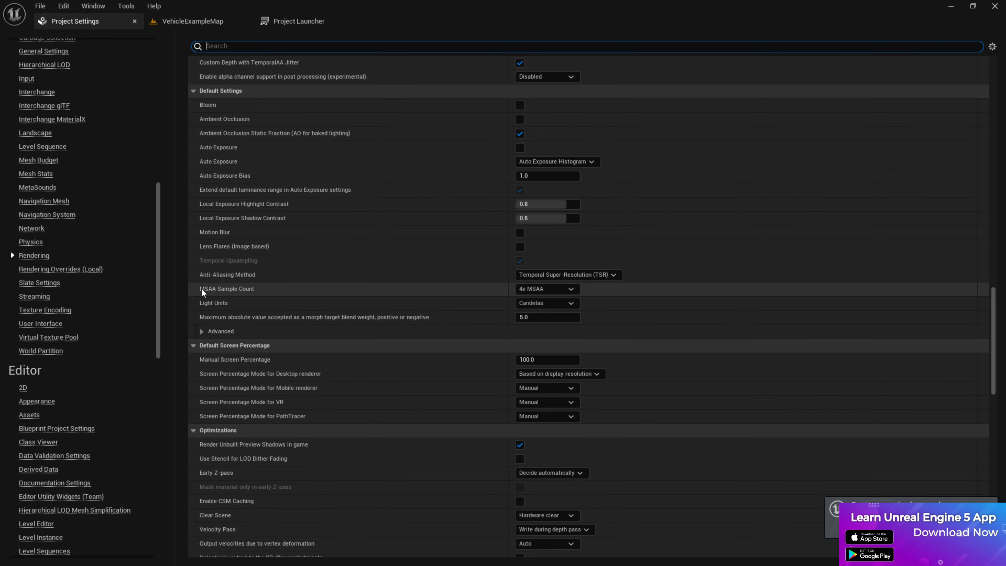
left_click(552, 293)
left_click(531, 300)
Step: Open the Android platform settings and configure the project for the Android platform
scroll(500, 363, "down", 5)
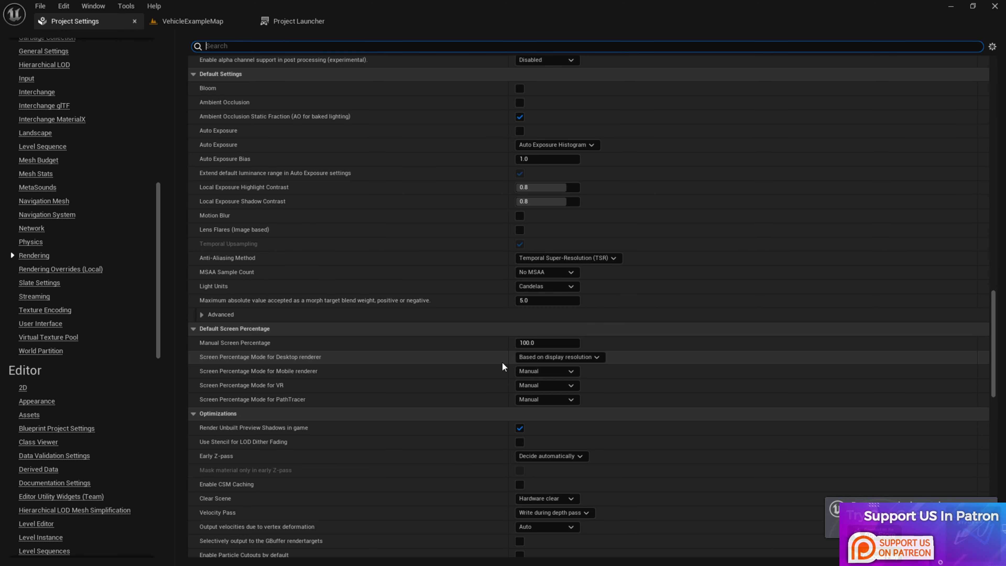
scroll(498, 411, "down", 8)
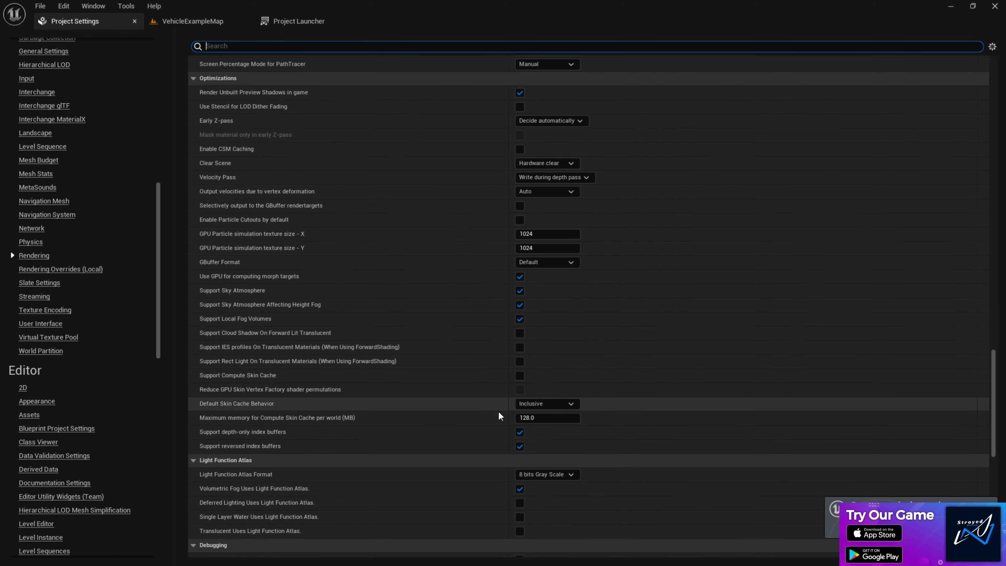
scroll(531, 477, "down", 5)
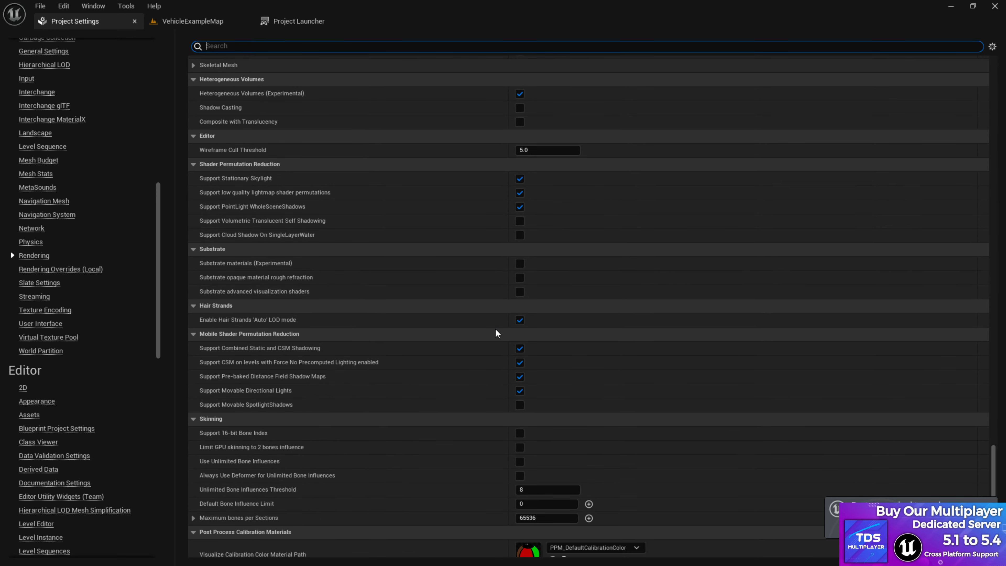
scroll(497, 327, "down", 2)
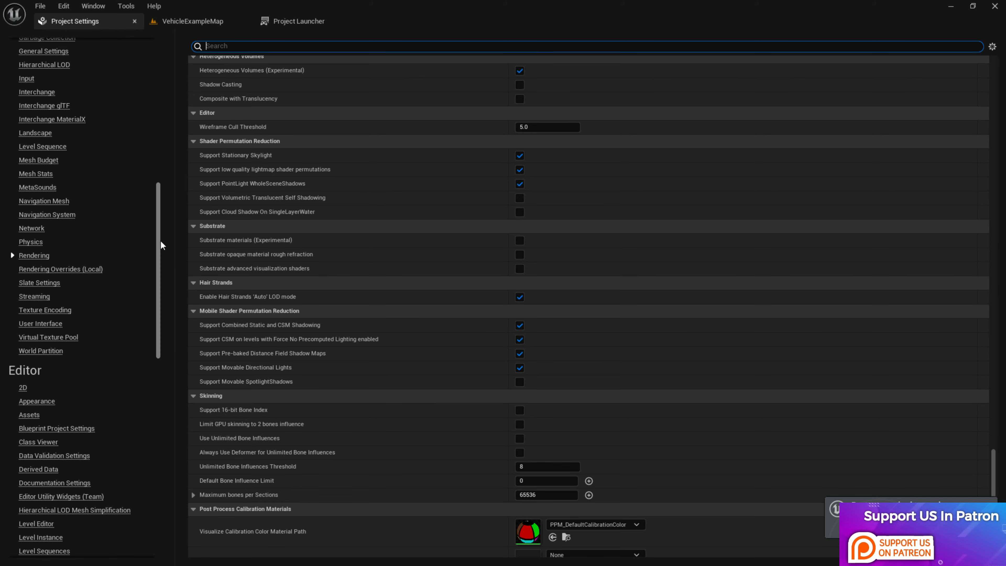
left_click_drag(161, 244, 163, 426)
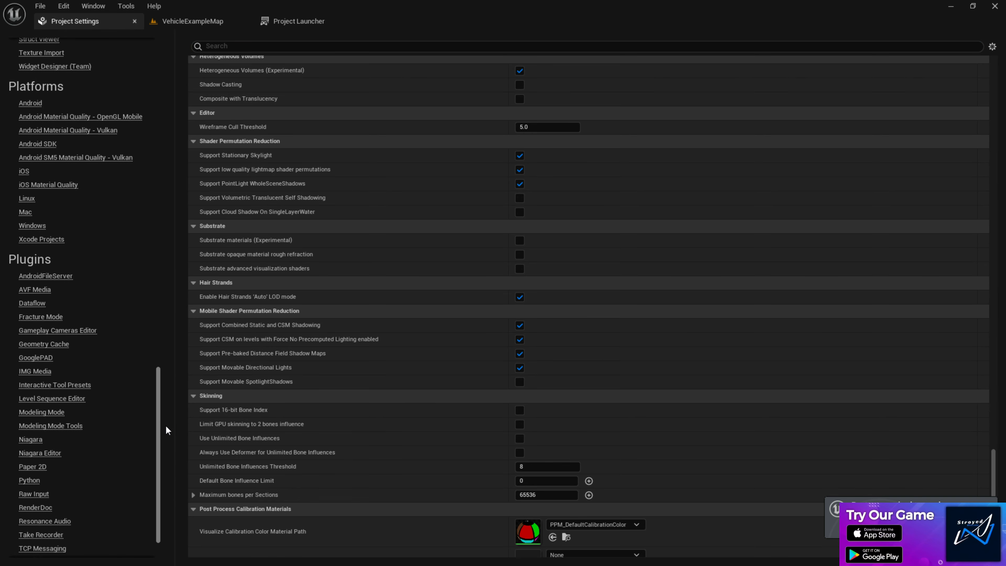
scroll(515, 313, "up", 2)
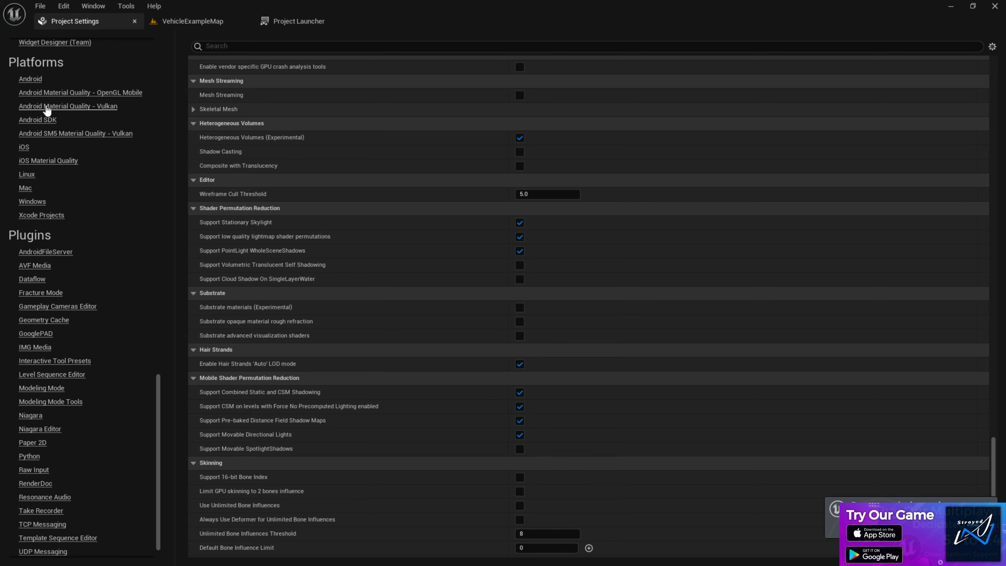
left_click(35, 80)
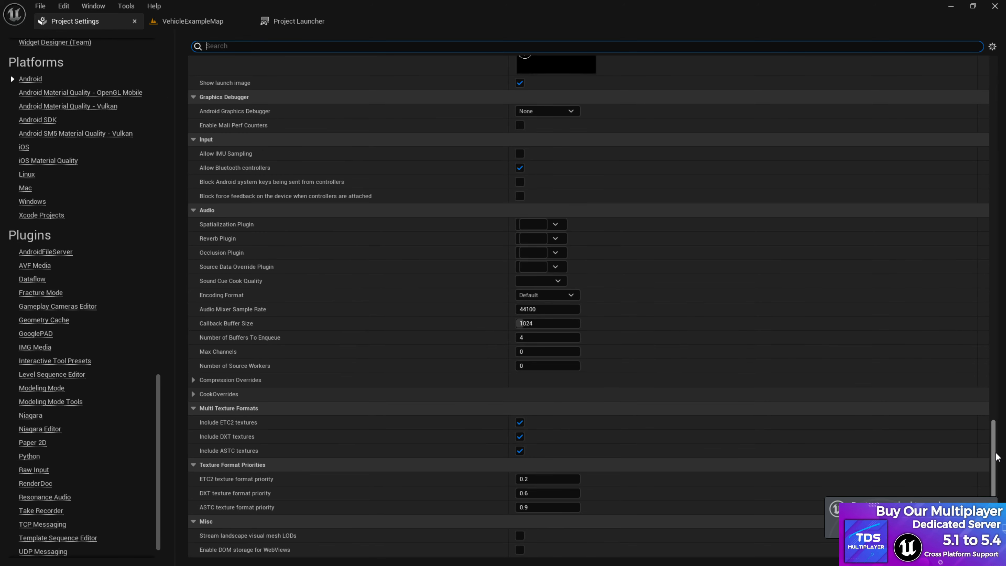
scroll(997, 158, "up", 10)
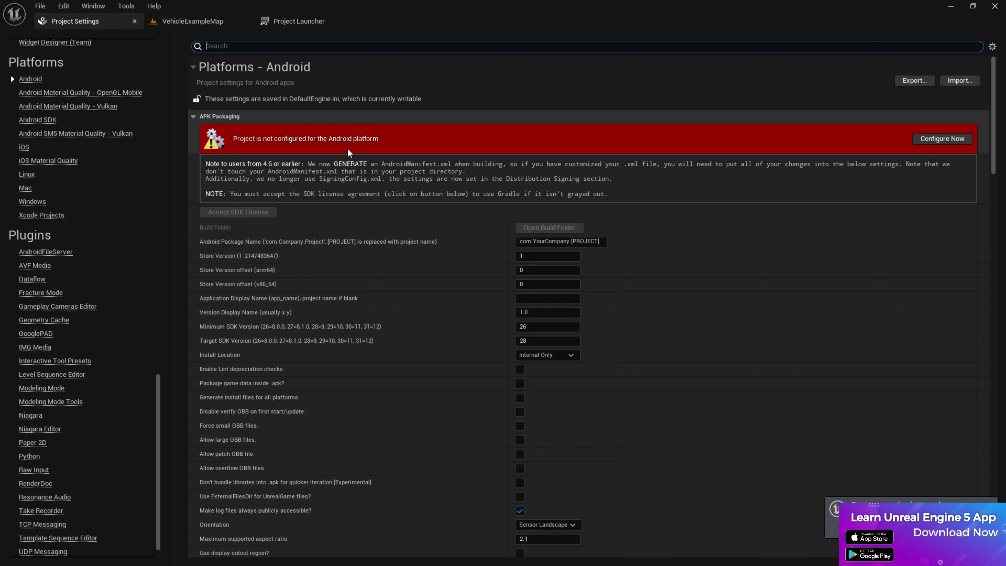
left_click(958, 138)
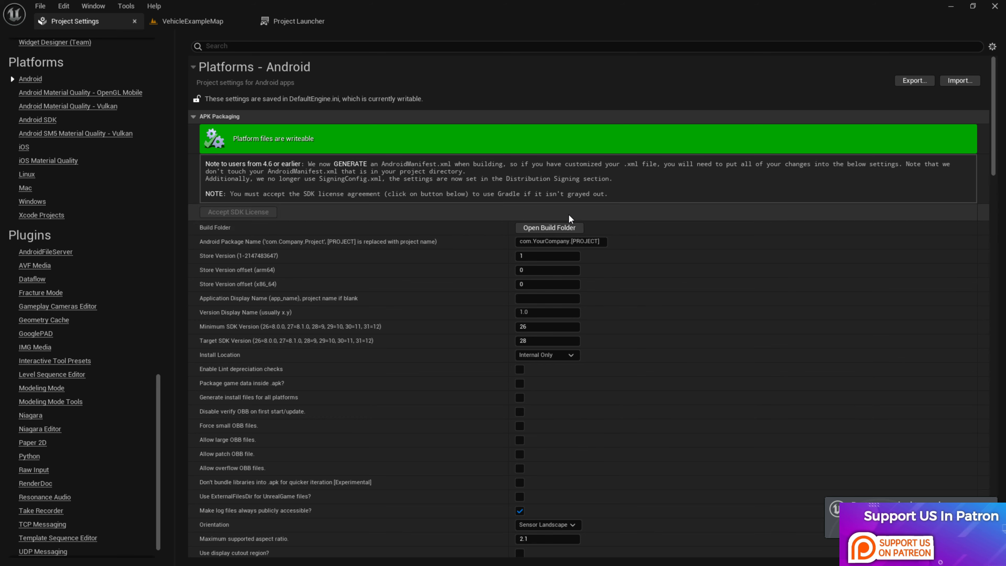
Step: Set the Android Package Name to com.tecdev.cardriv in the APK Packaging settings
left_click(551, 242)
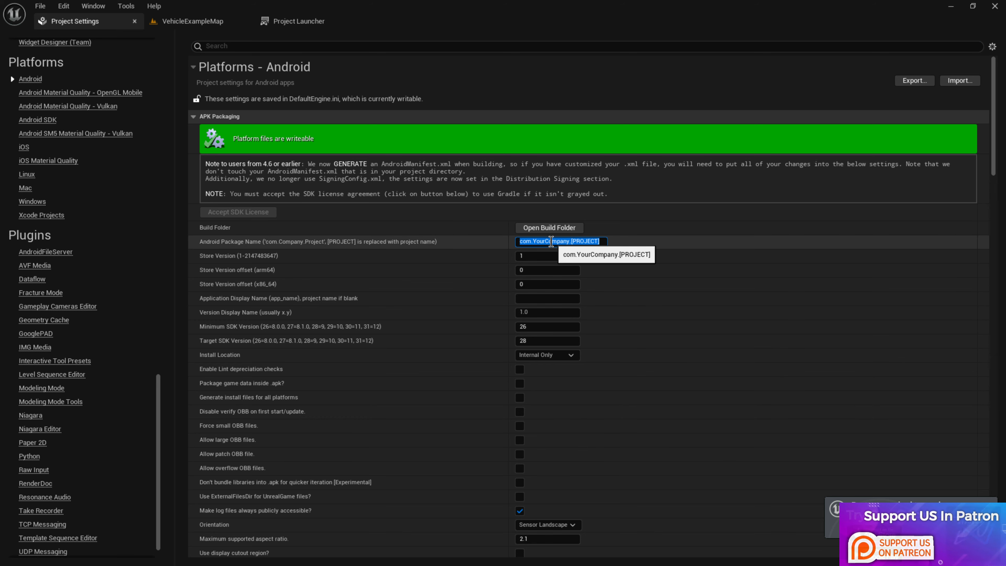
type("com.fwajnhju")
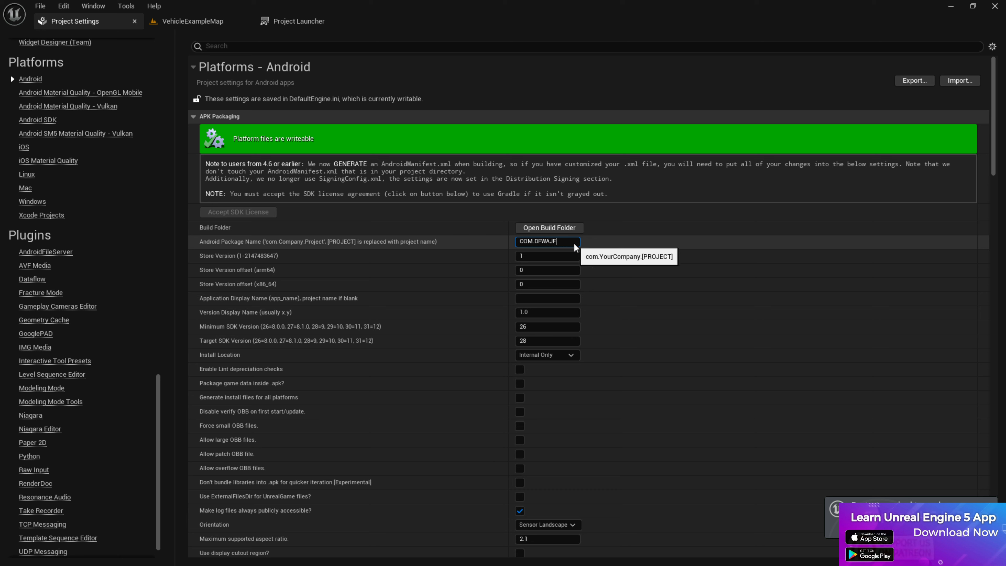
key("ctrl+a")
type("comn")
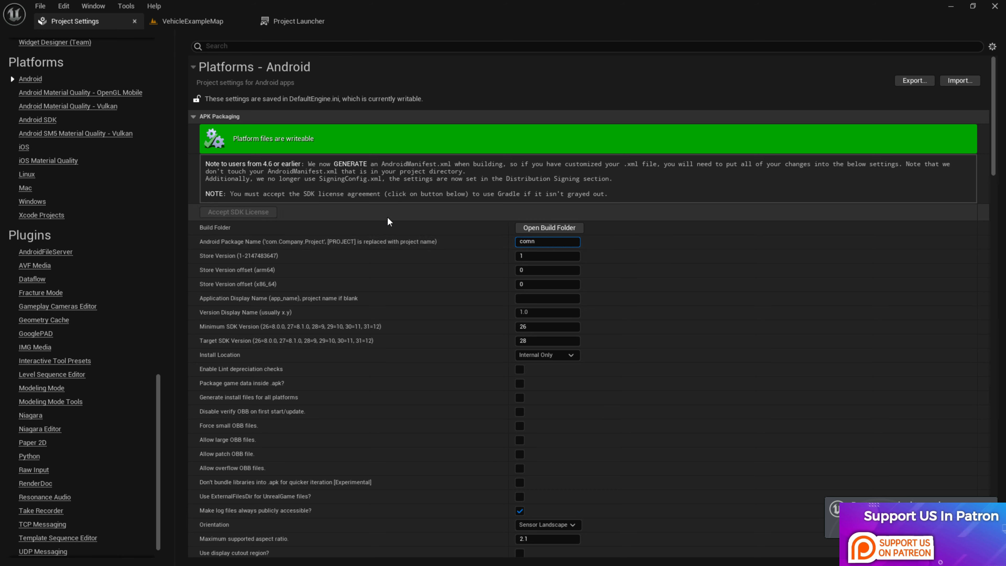
key("BackSpace")
type(".")
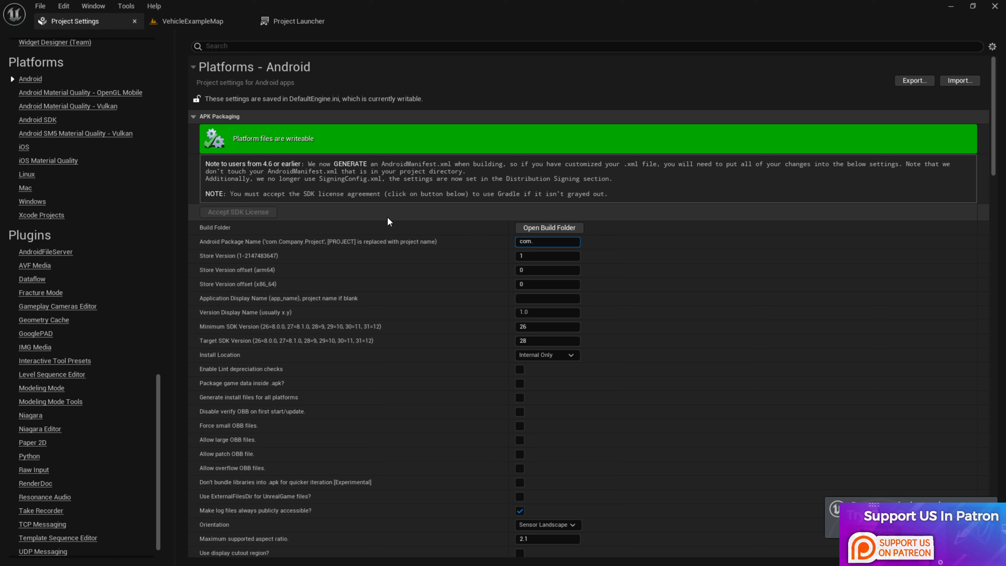
type("tecdev.")
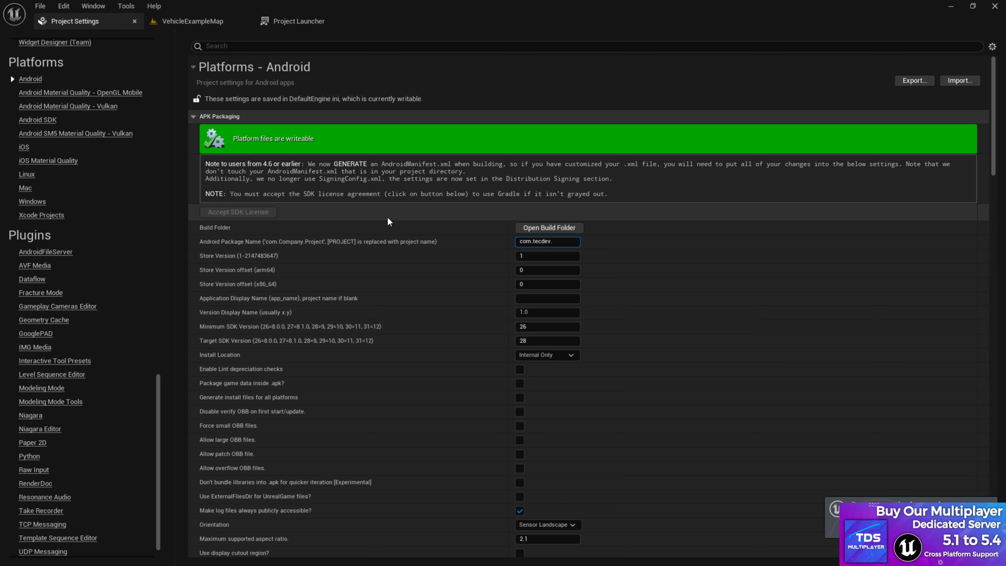
type("caerr")
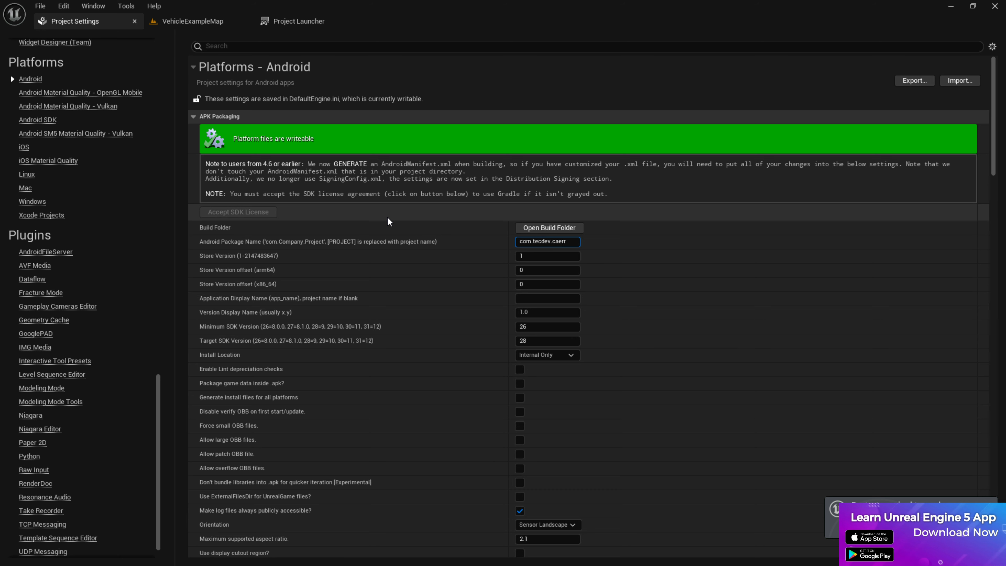
type("ivin")
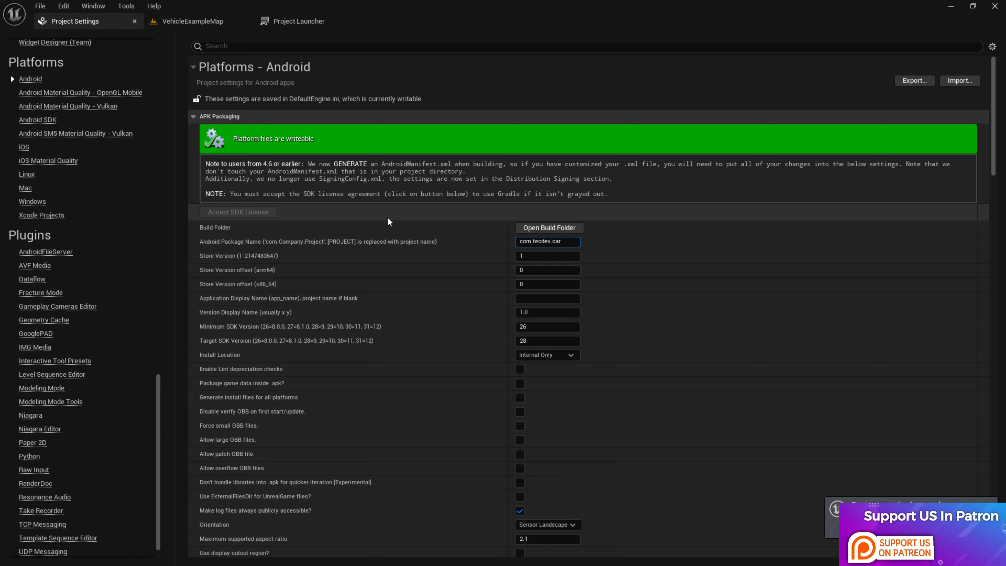
type("riv")
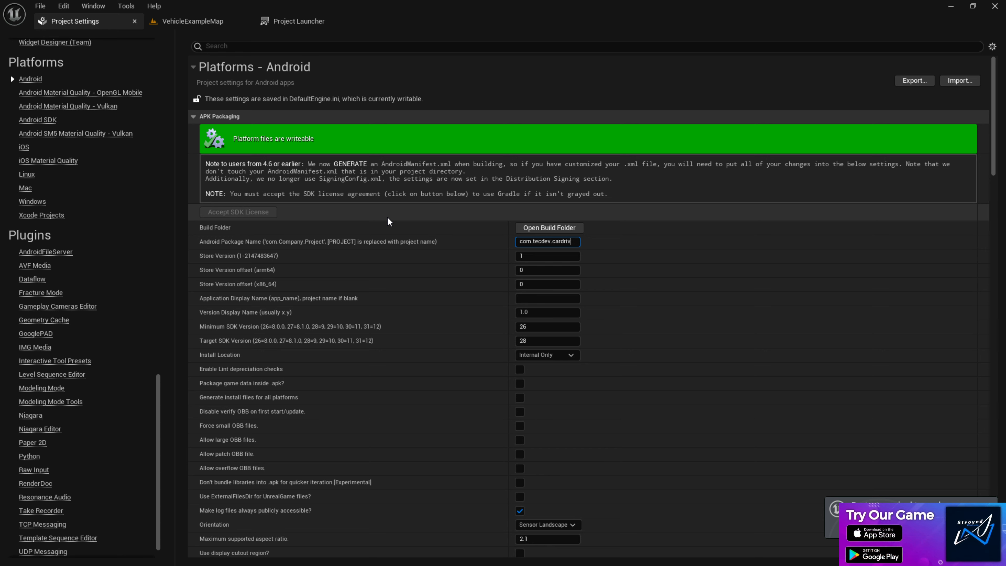
left_click(747, 288)
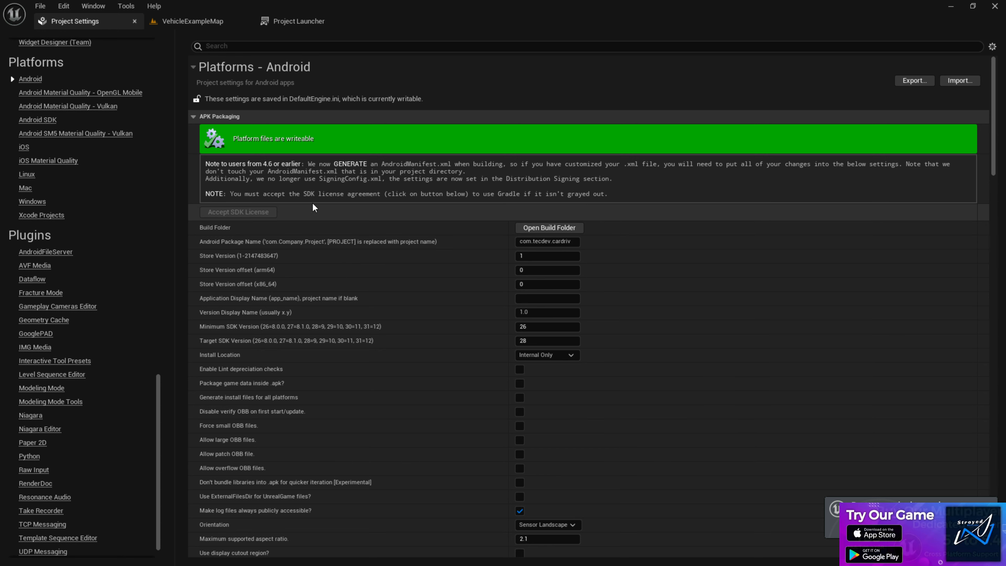
Step: Set the Application Display Name to "Everyday Car Driving Simulator"
left_click(528, 297)
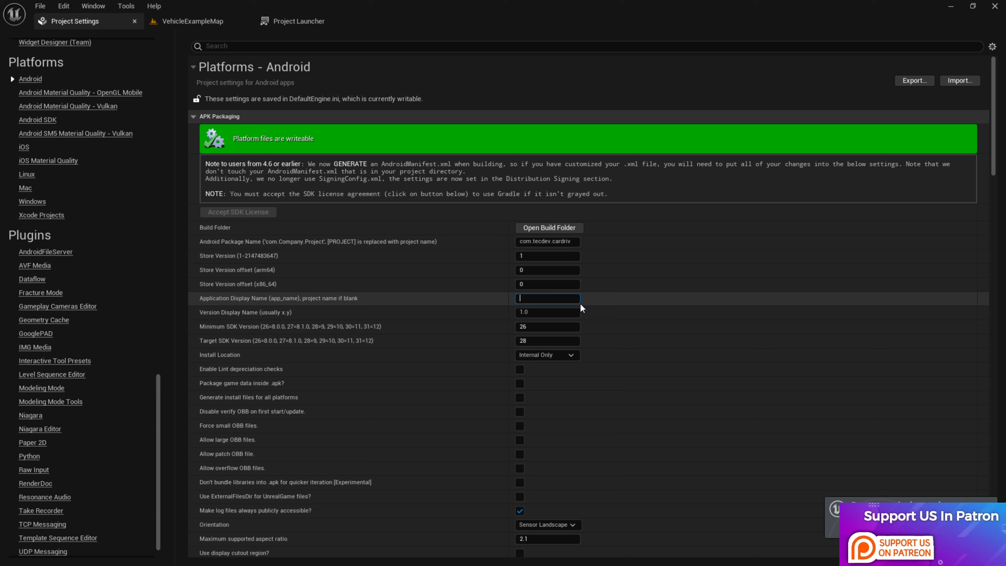
type("E")
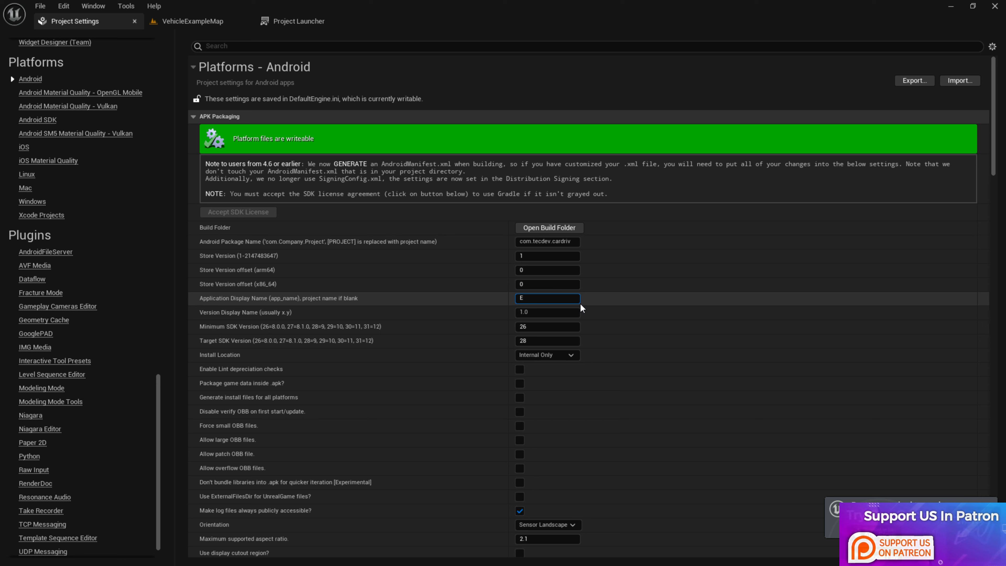
type("veryday Car")
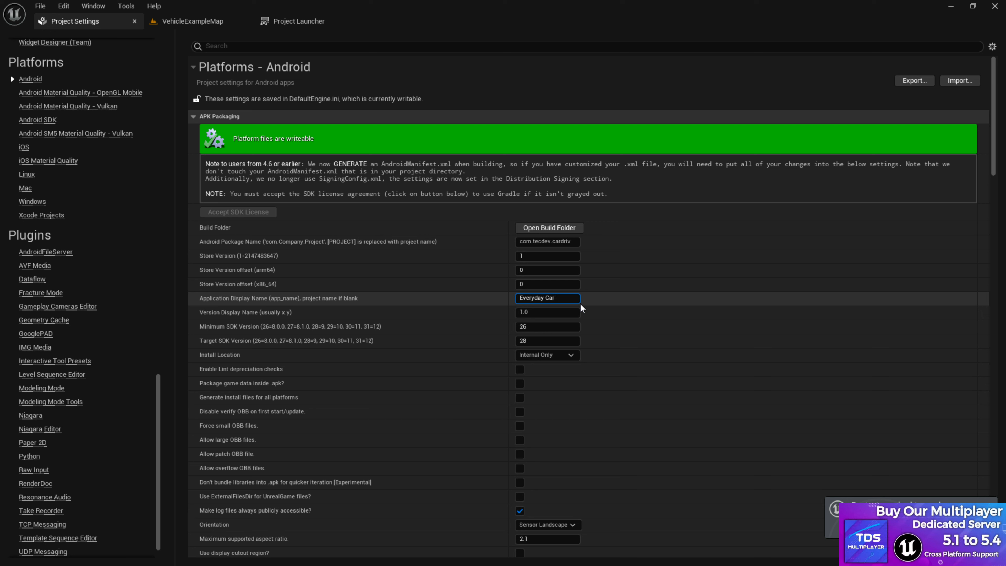
type(" Driving Si")
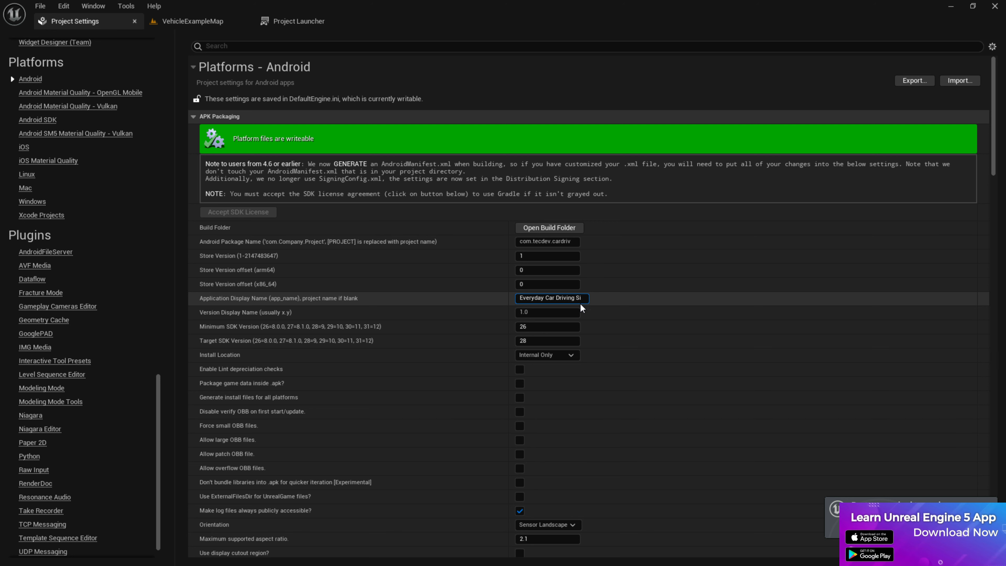
type("mulator")
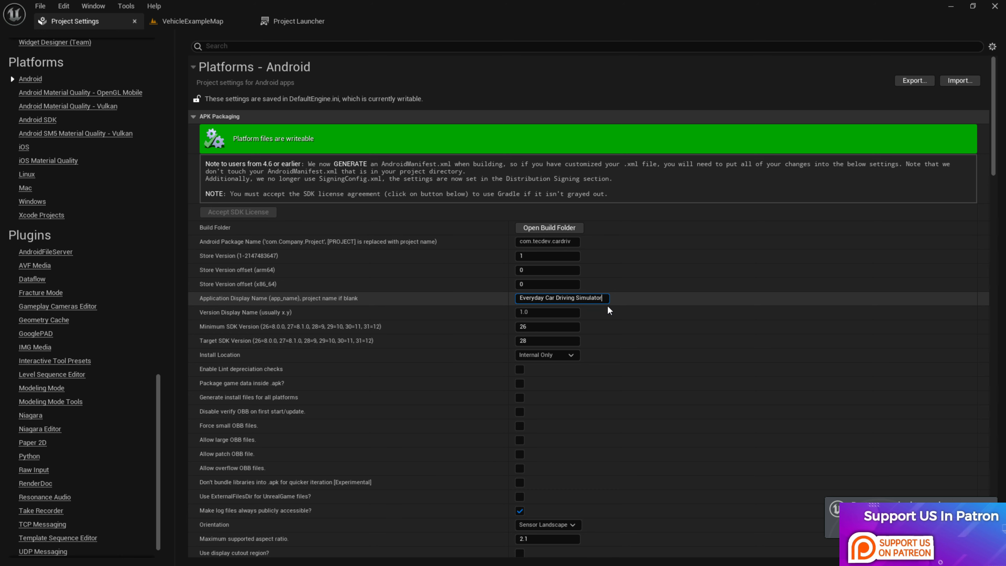
key("Return")
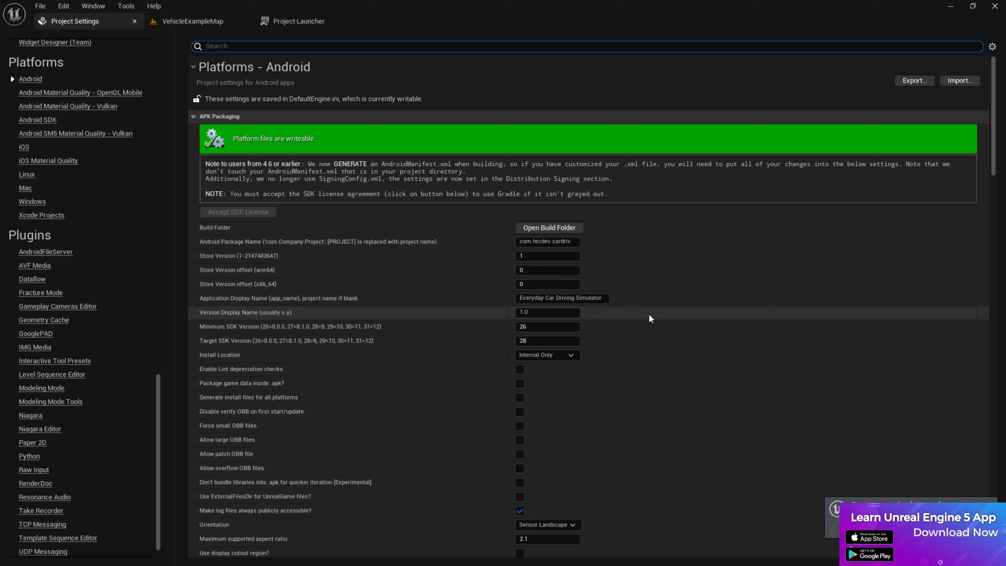
Step: Set the Target SDK Version to 34 and enable packaging game data inside the .apk
scroll(526, 356, "down", 1)
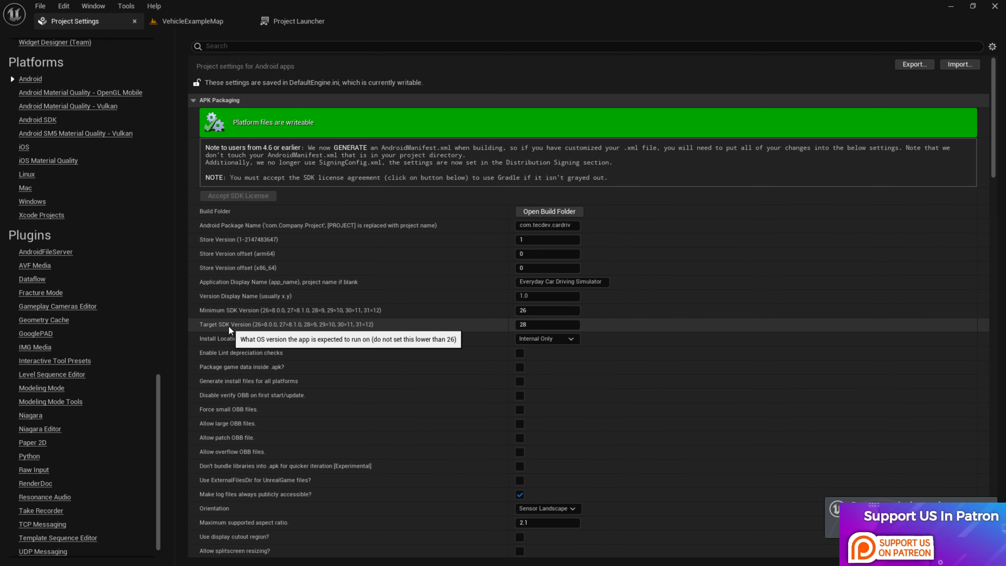
left_click(530, 324)
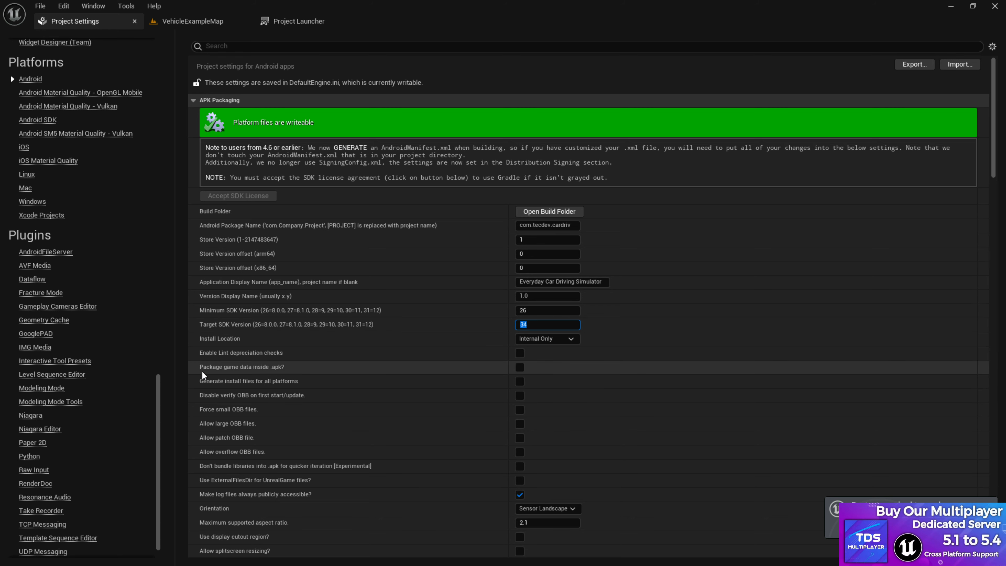
left_click(519, 368)
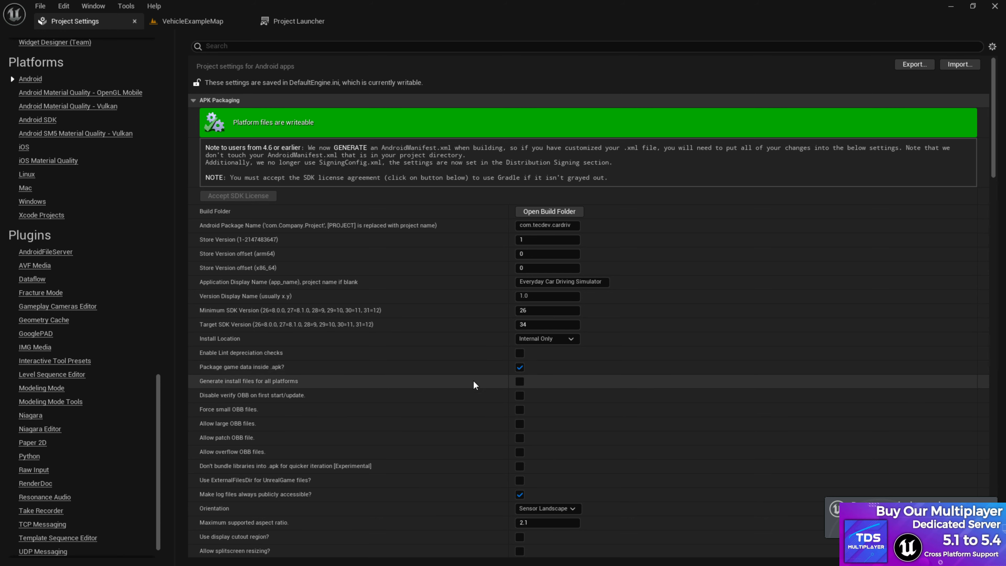
Step: Review the remaining APK Packaging options and the Android App Bundles and Build support settings
scroll(457, 376, "down", 3)
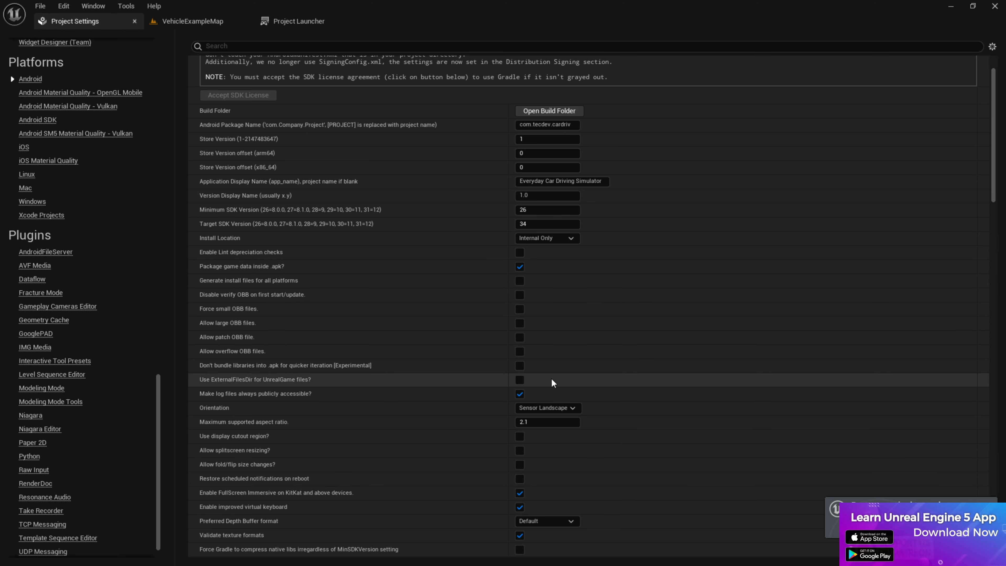
scroll(518, 299, "down", 1)
scroll(539, 180, "down", 3)
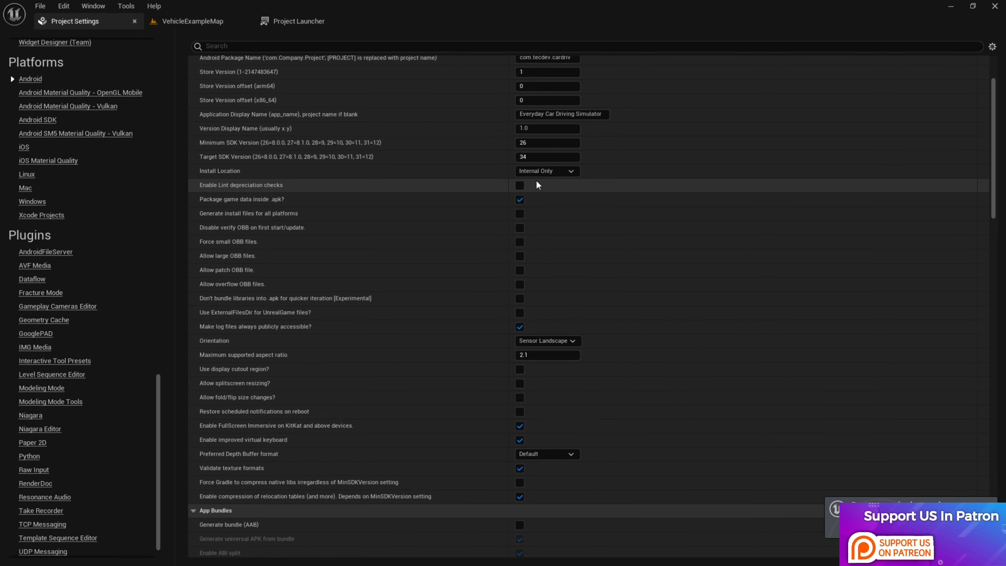
scroll(691, 246, "down", 5)
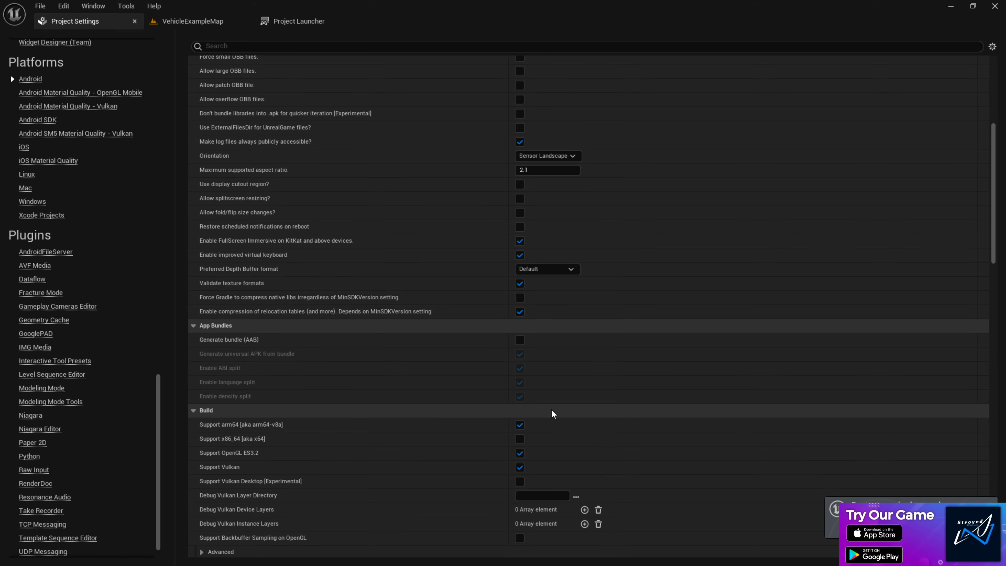
scroll(467, 442, "down", 1)
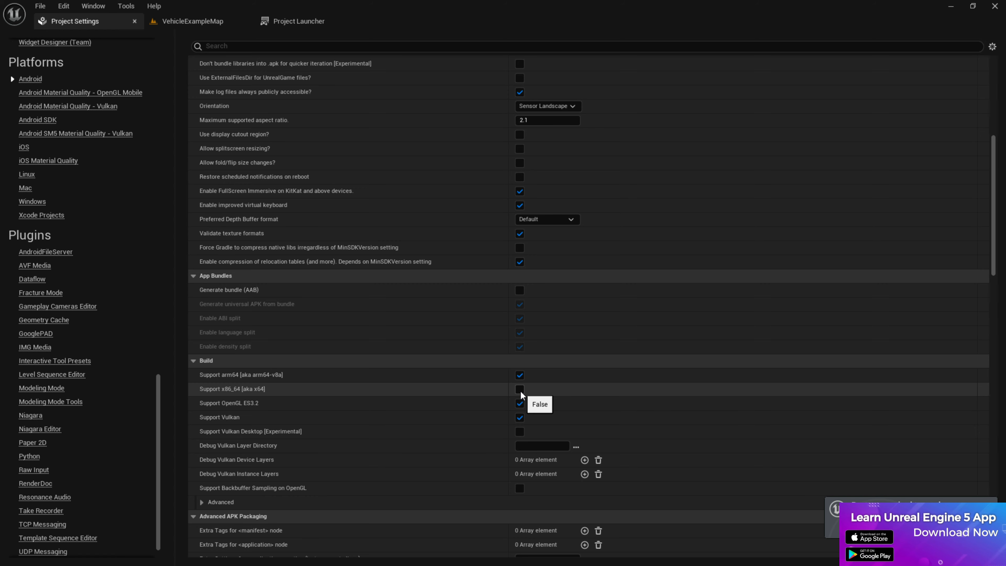
scroll(458, 383, "down", 6)
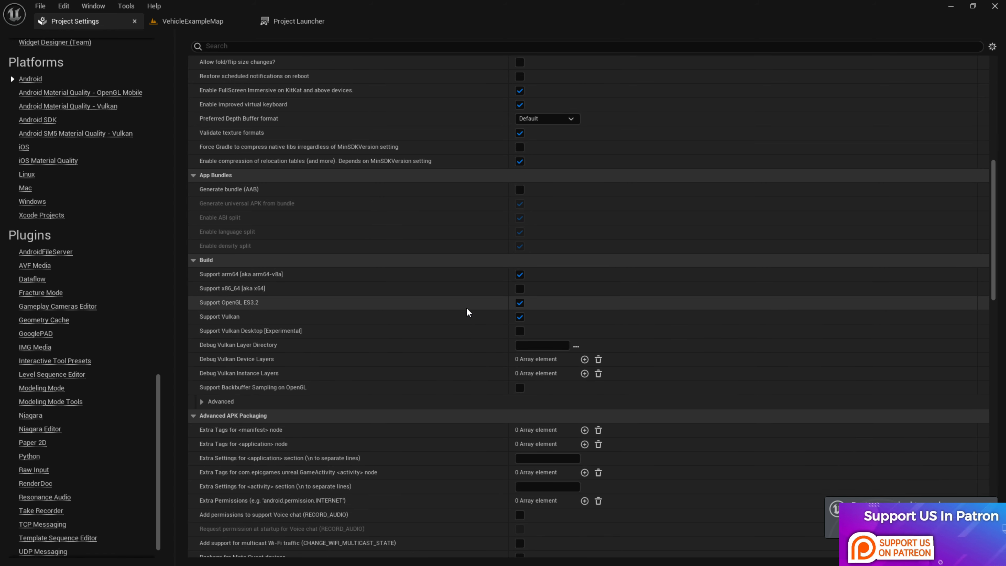
Step: Disable Show launch image in the Android Launch Images settings
scroll(473, 319, "down", 6)
scroll(461, 368, "down", 14)
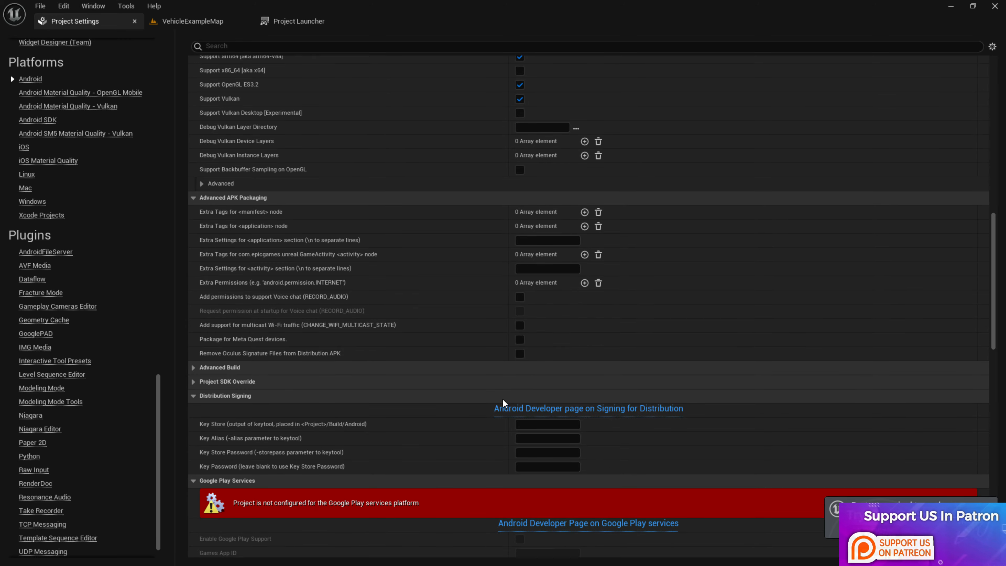
scroll(562, 354, "down", 19)
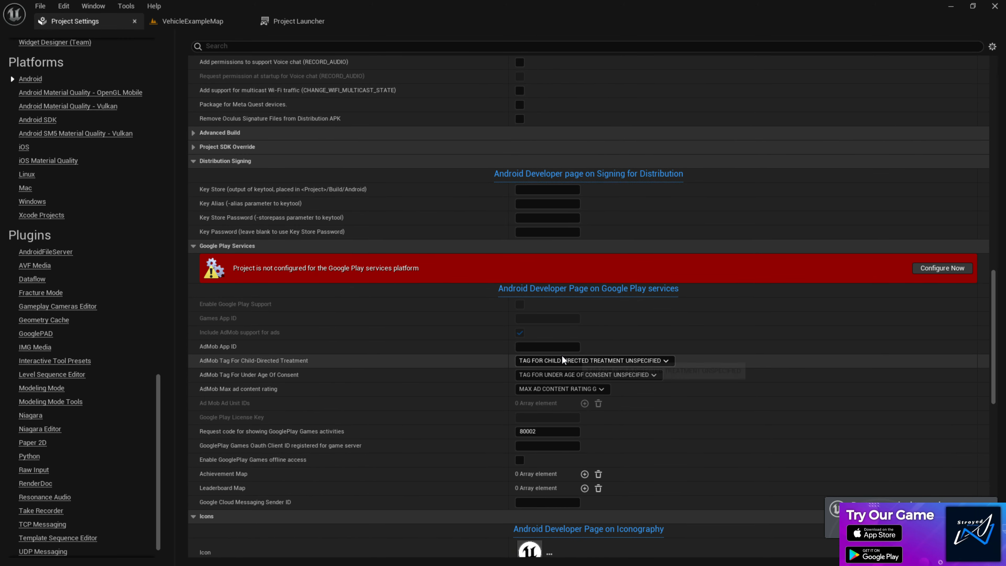
scroll(562, 356, "down", 20)
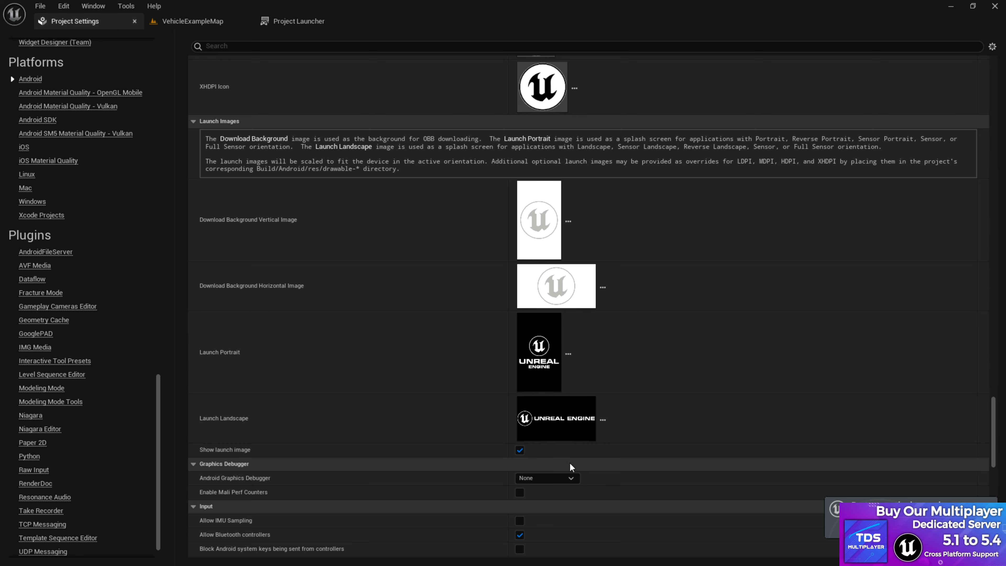
left_click(519, 449)
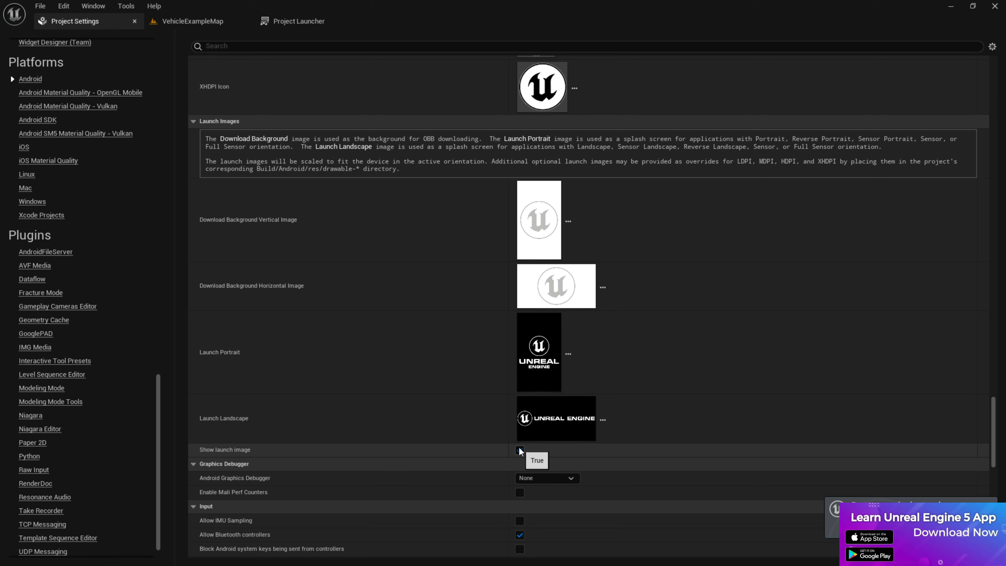
Step: Exclude ETC2 and DXT textures in the Android Multi Texture Formats settings
scroll(554, 396, "down", 14)
scroll(533, 319, "down", 8)
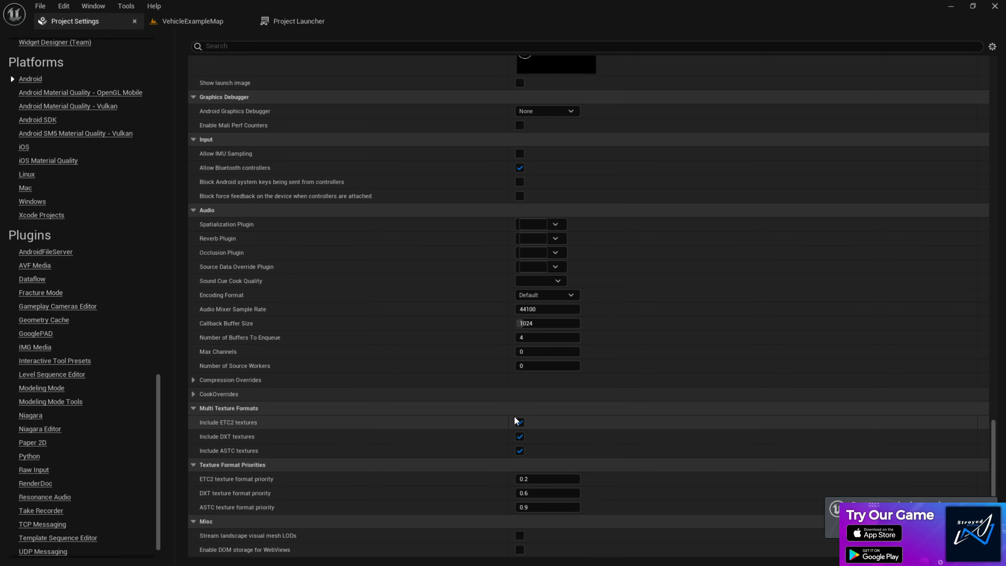
left_click(519, 422)
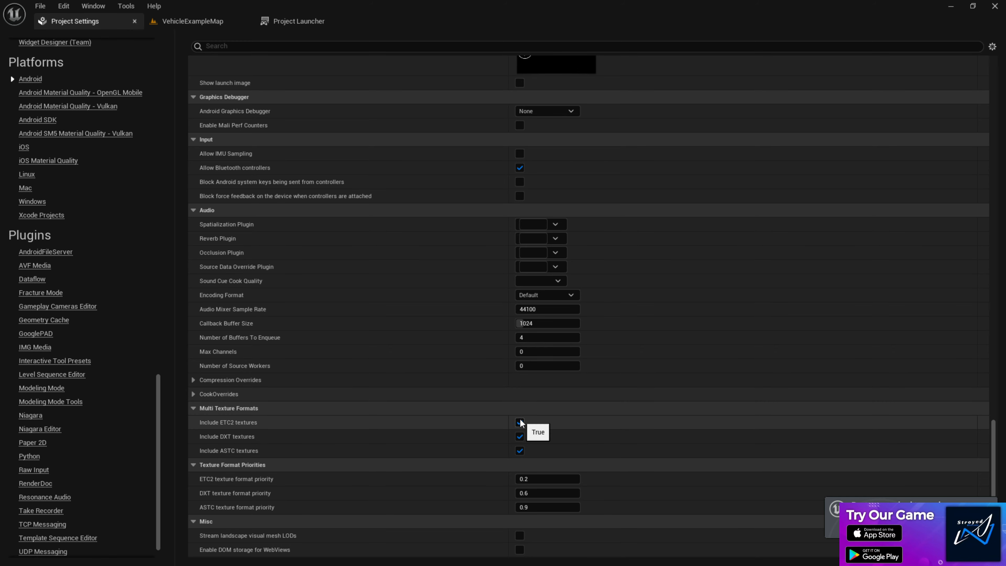
left_click(519, 436)
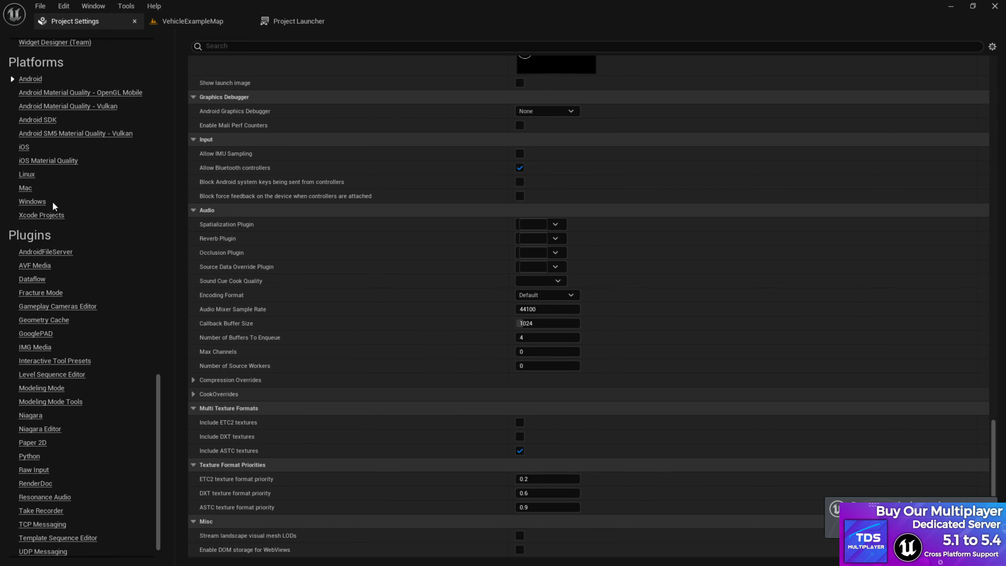
Step: Filter all project settings for "mobile" and enable Always Show Touch Interface in the Engine Input settings
scroll(566, 455, "up", 3)
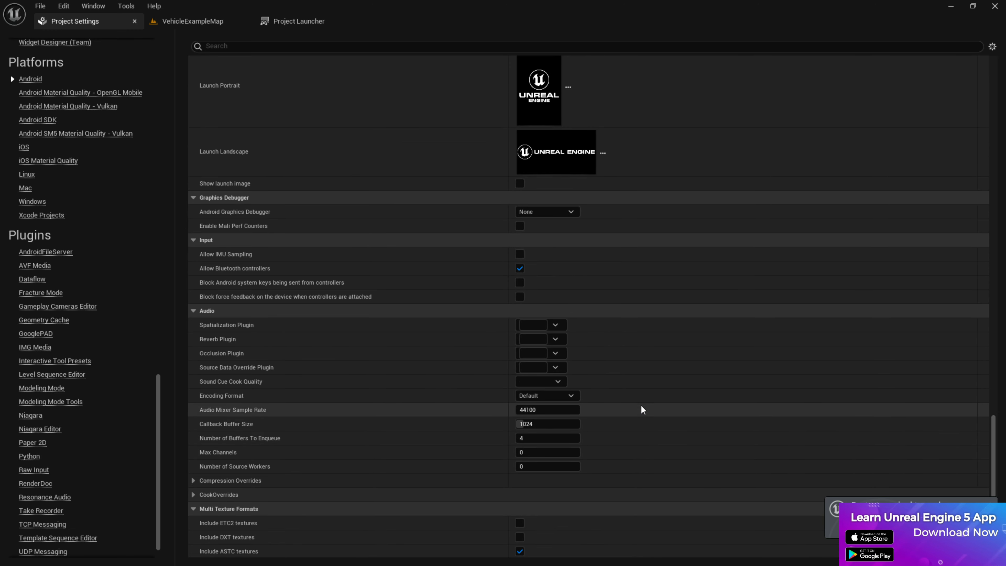
left_click_drag(994, 415, 901, 33)
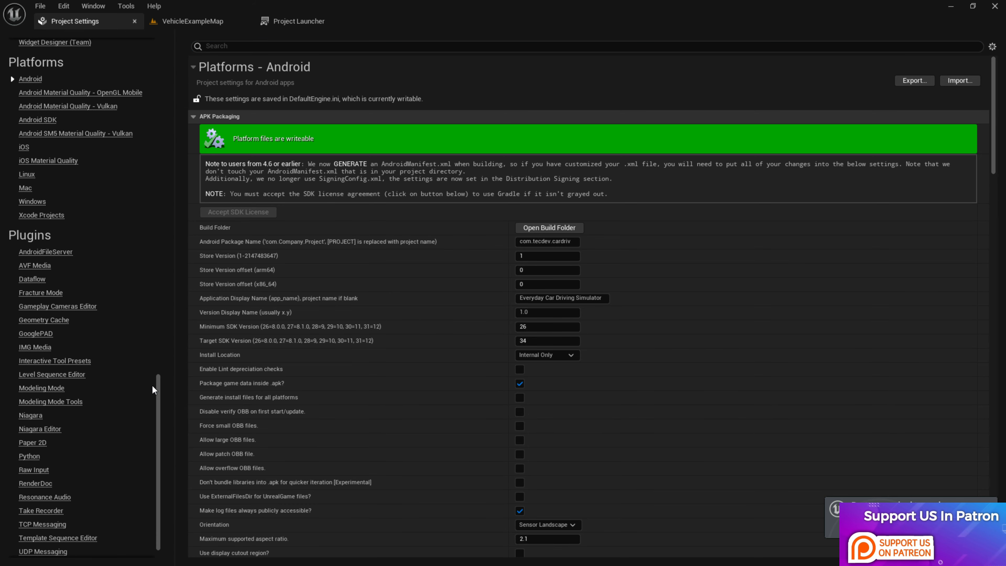
left_click_drag(157, 388, 119, 60)
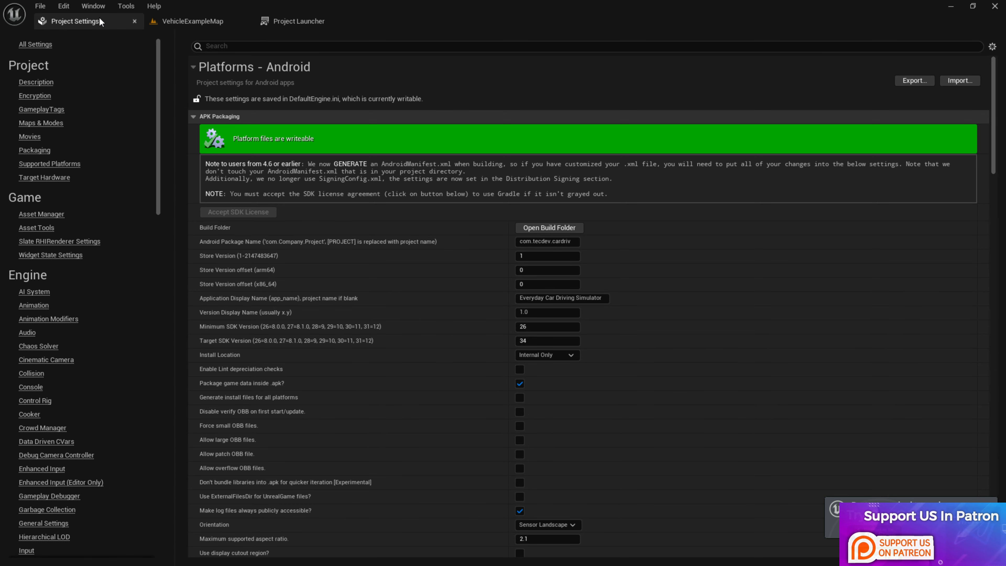
left_click(51, 44)
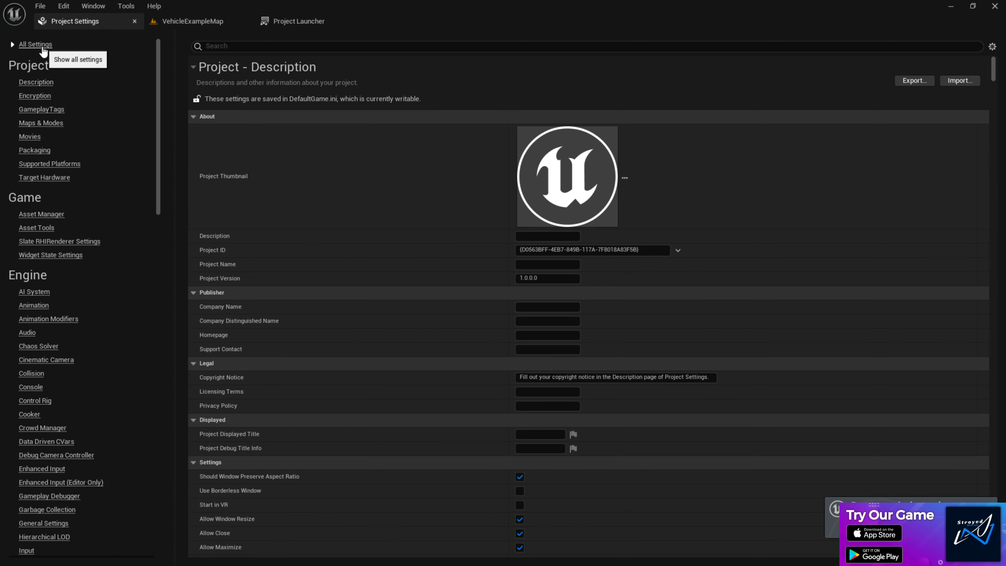
left_click(233, 45)
type("mobile")
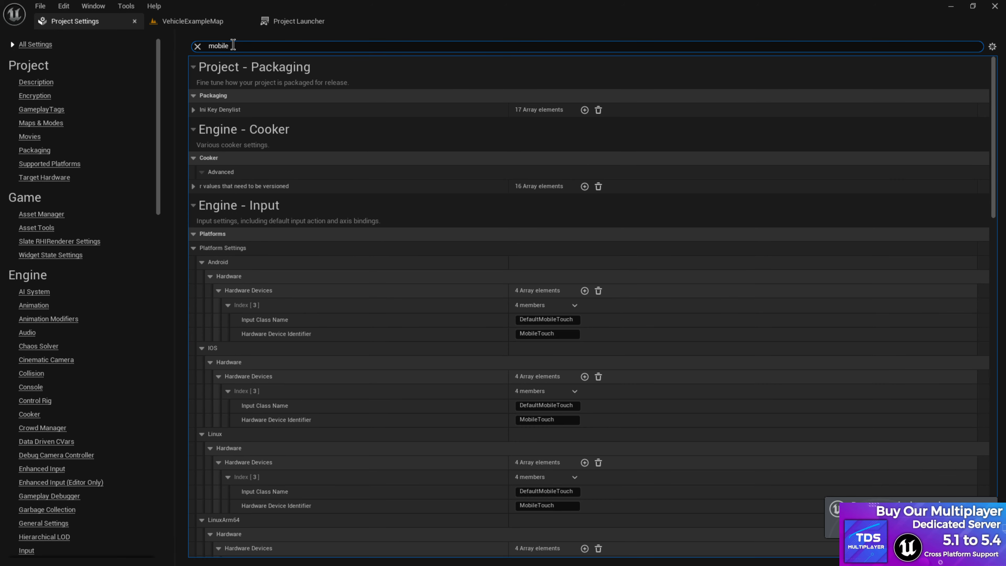
scroll(535, 357, "down", 10)
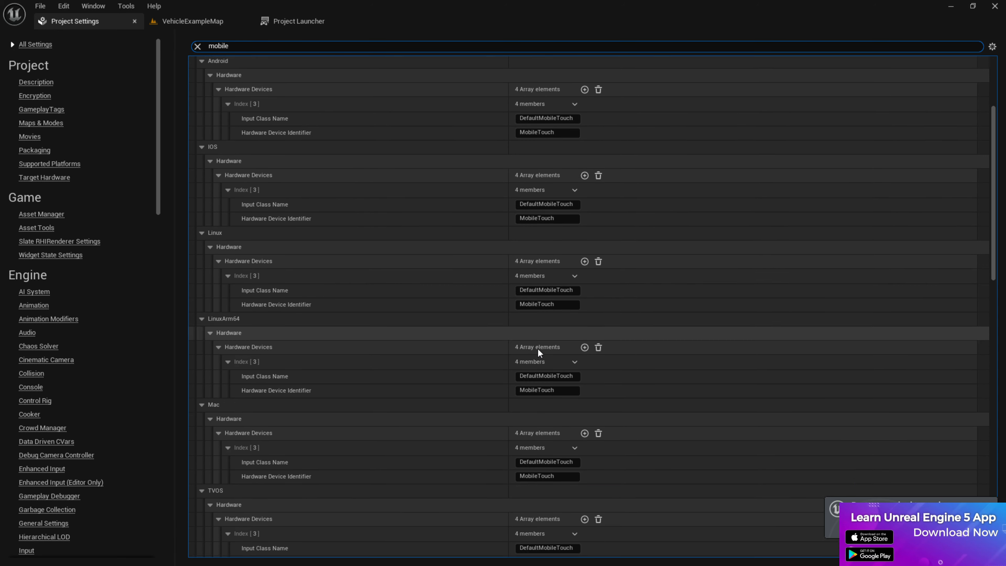
scroll(534, 357, "down", 4)
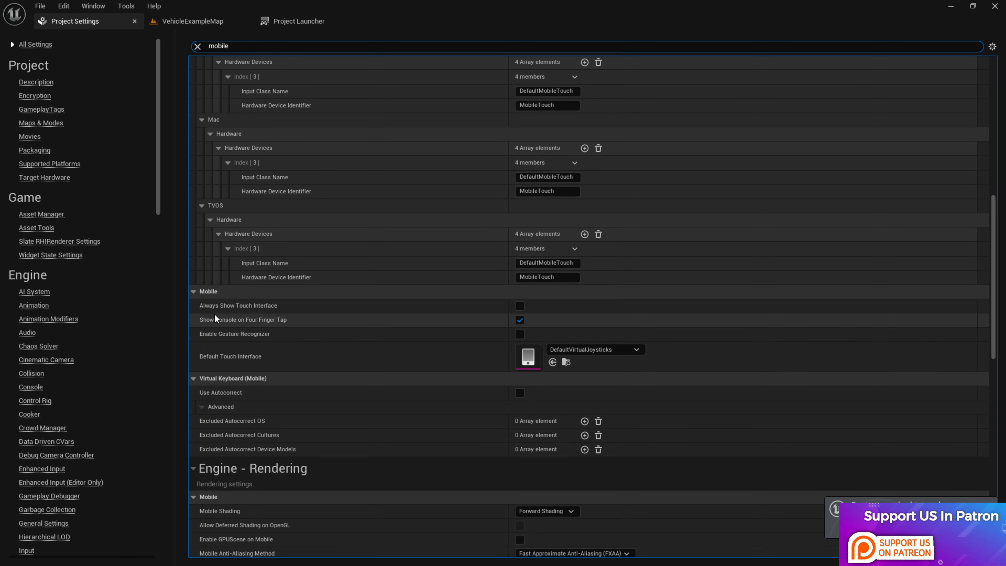
left_click(519, 306)
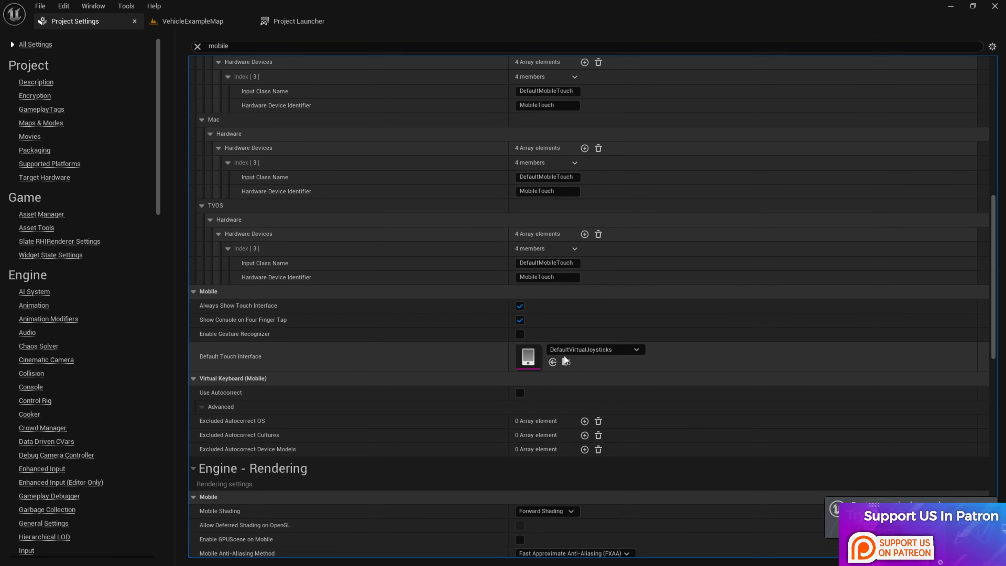
Step: Remove all Controls elements from the DefaultVirtualJoysticks touch interface, then save and close the asset
double_click(529, 355)
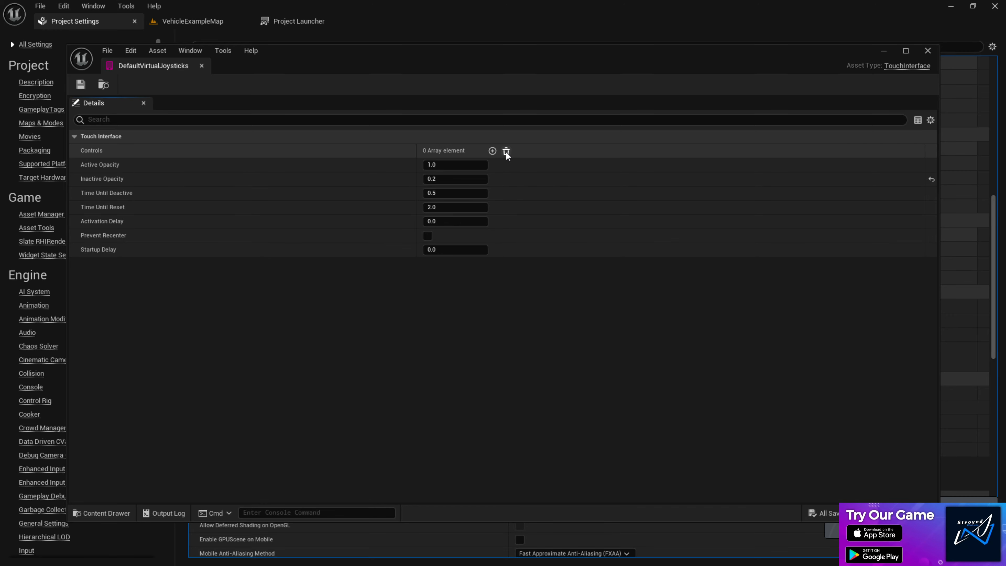
key("ctrl+s")
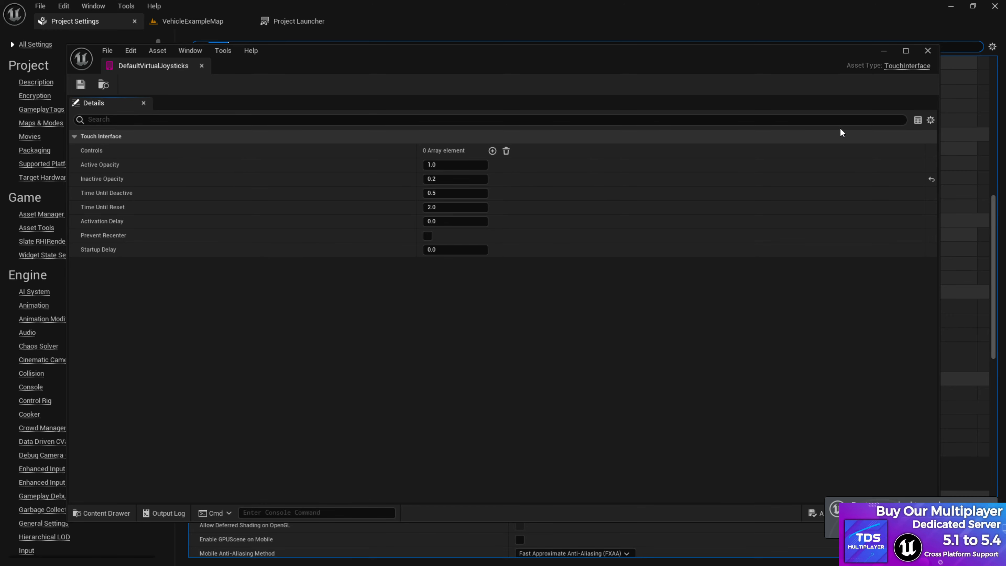
left_click(928, 51)
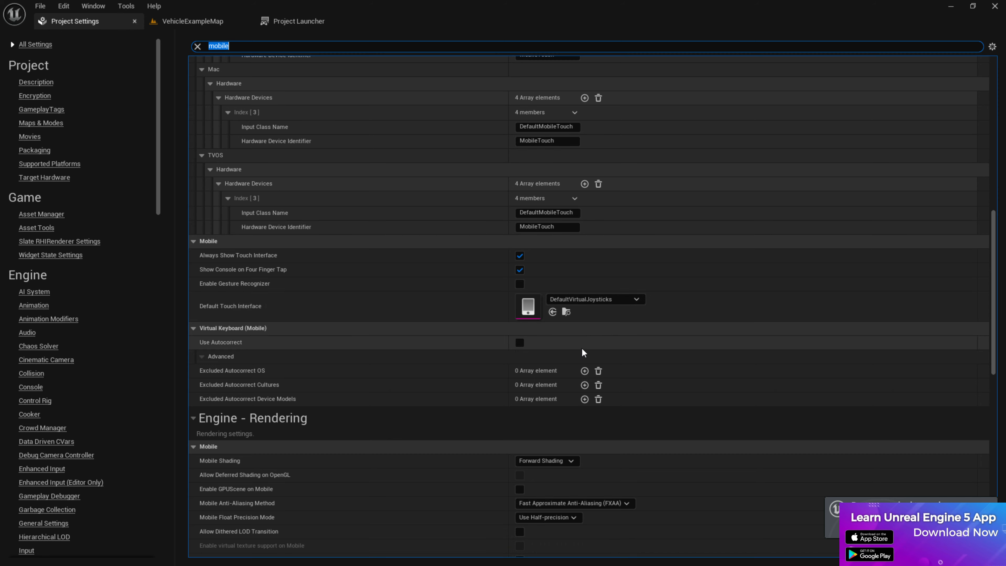
Step: Filter the project settings for "hdr" and disable Mobile HDR in the Engine Rendering settings
scroll(606, 415, "down", 4)
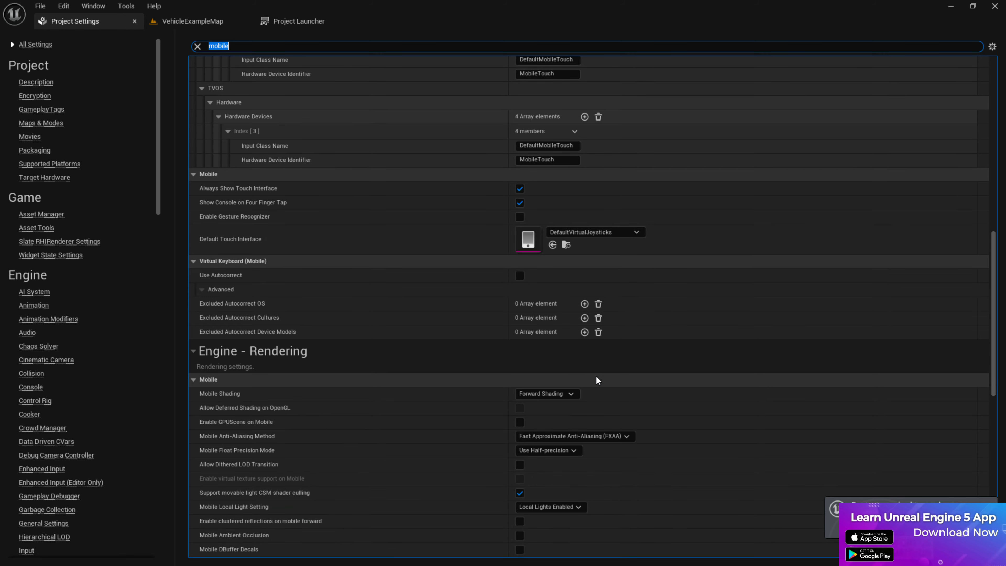
scroll(597, 381, "down", 10)
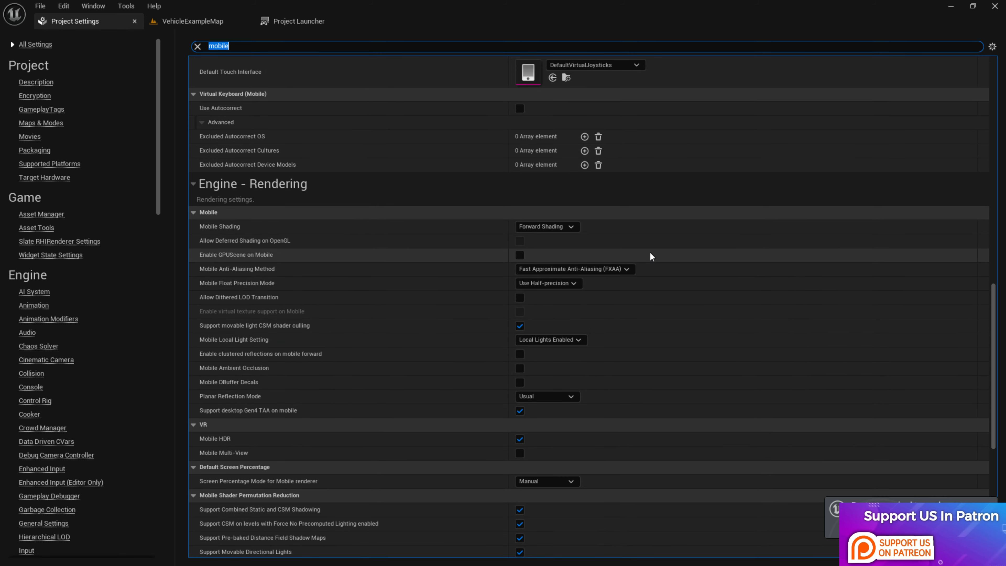
scroll(649, 316, "down", 4)
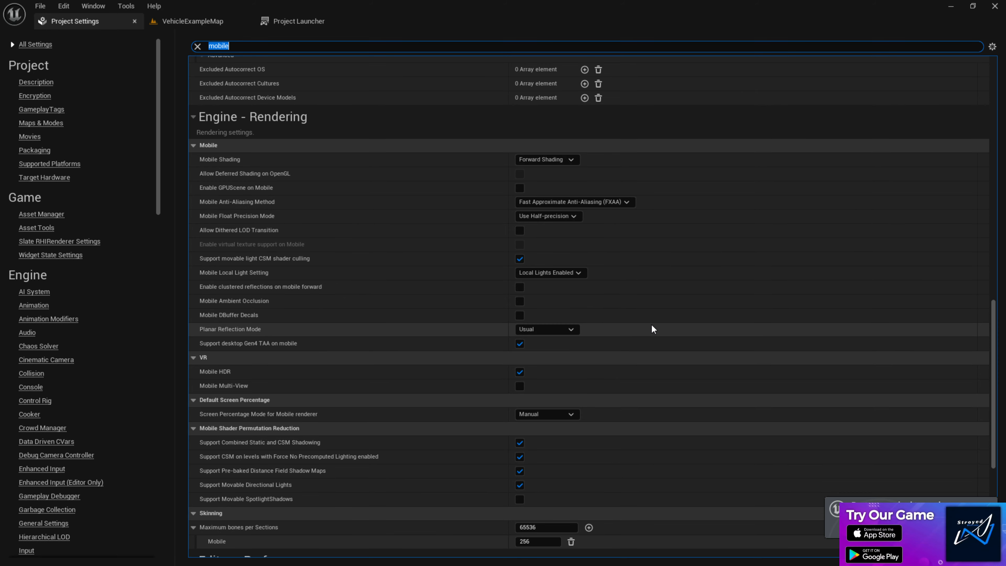
scroll(649, 327, "down", 19)
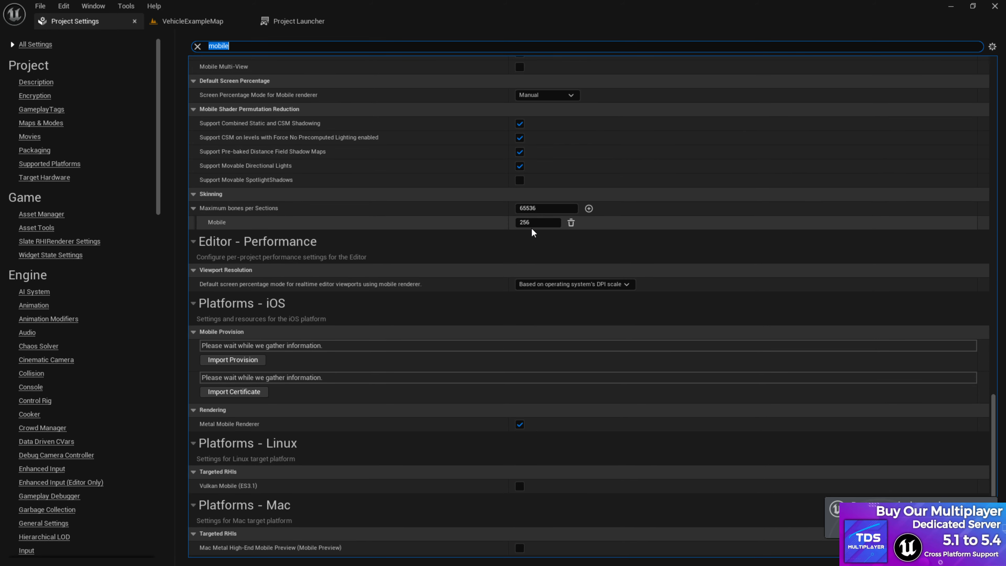
scroll(634, 342, "down", 5)
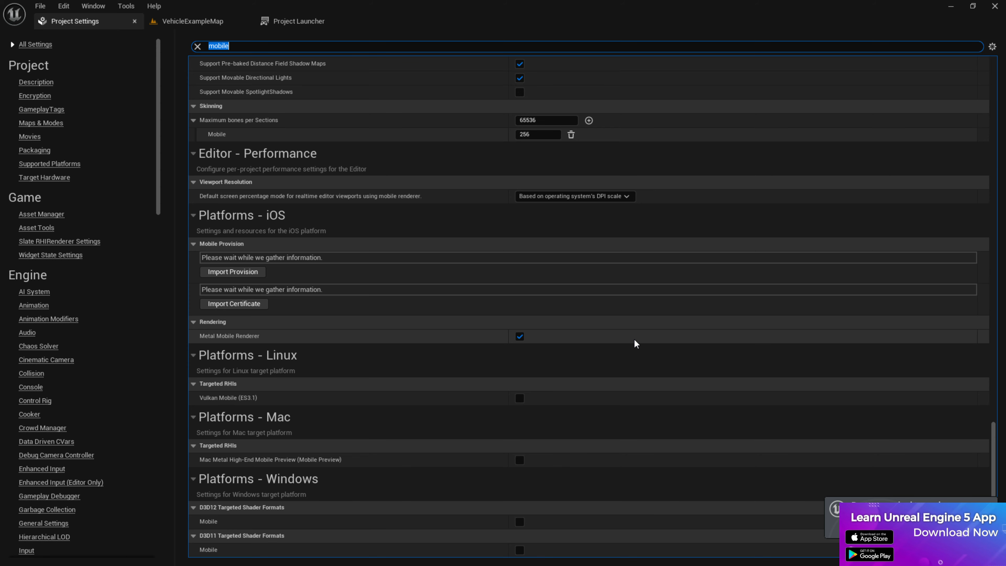
left_click(198, 46)
type("hdr")
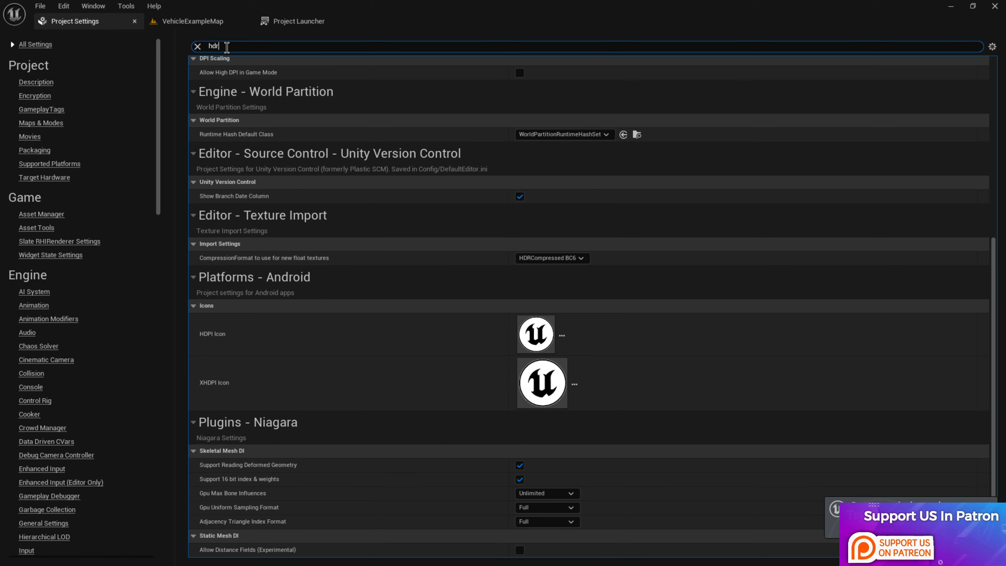
left_click(526, 215)
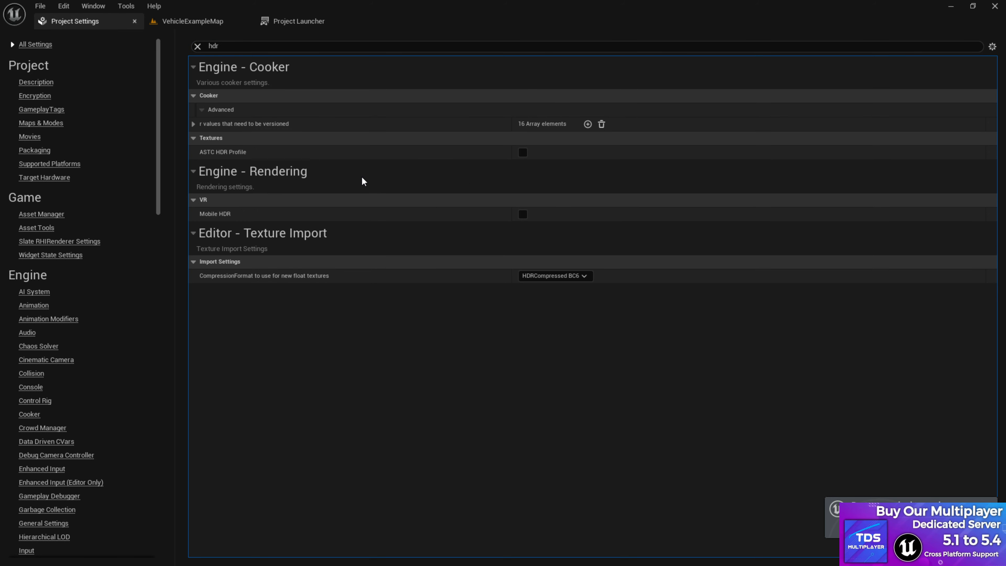
Step: Set the compression format for new float textures to HDR F16 and clear the settings filter
left_click(590, 276)
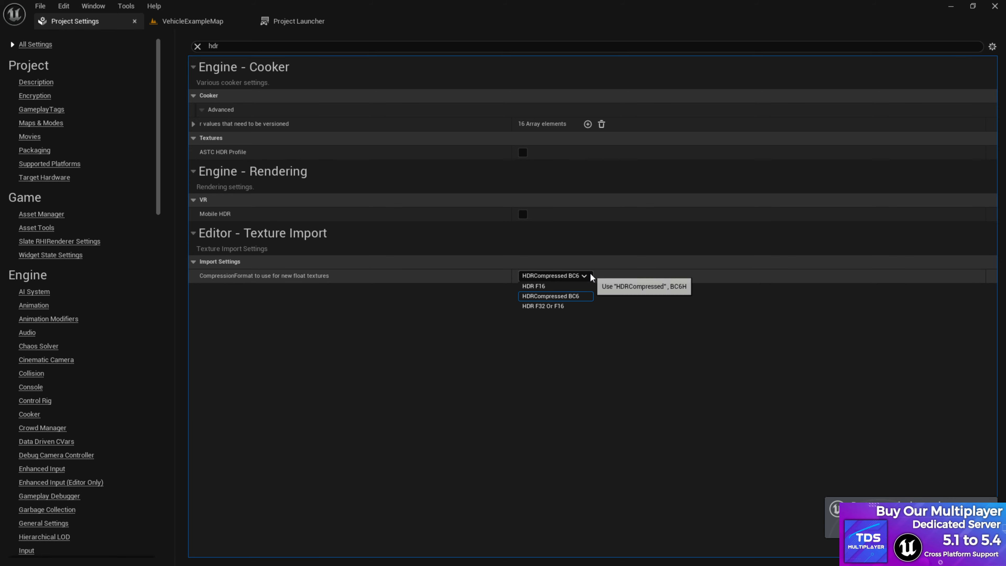
left_click(591, 277)
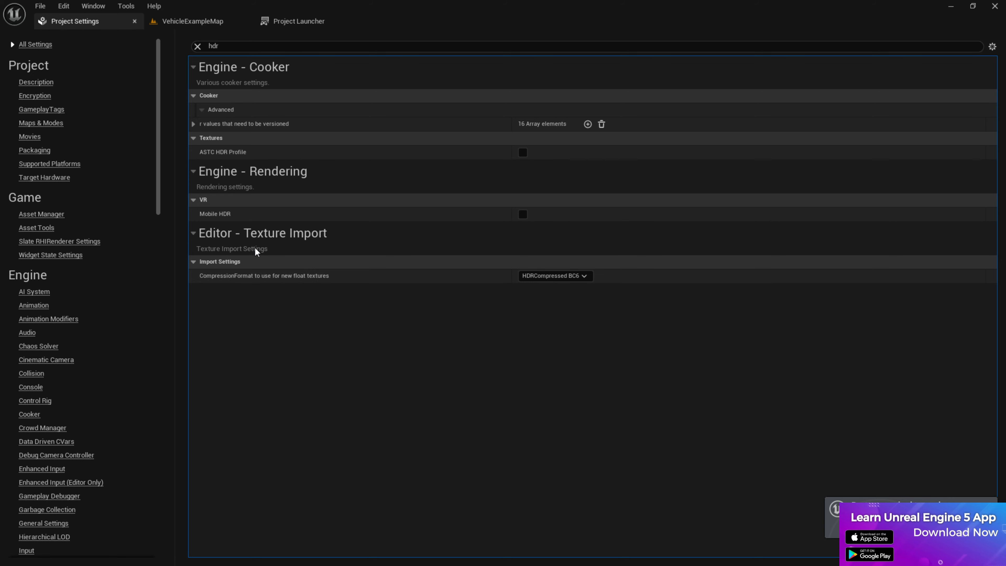
left_click(577, 275)
left_click(575, 285)
left_click(197, 45)
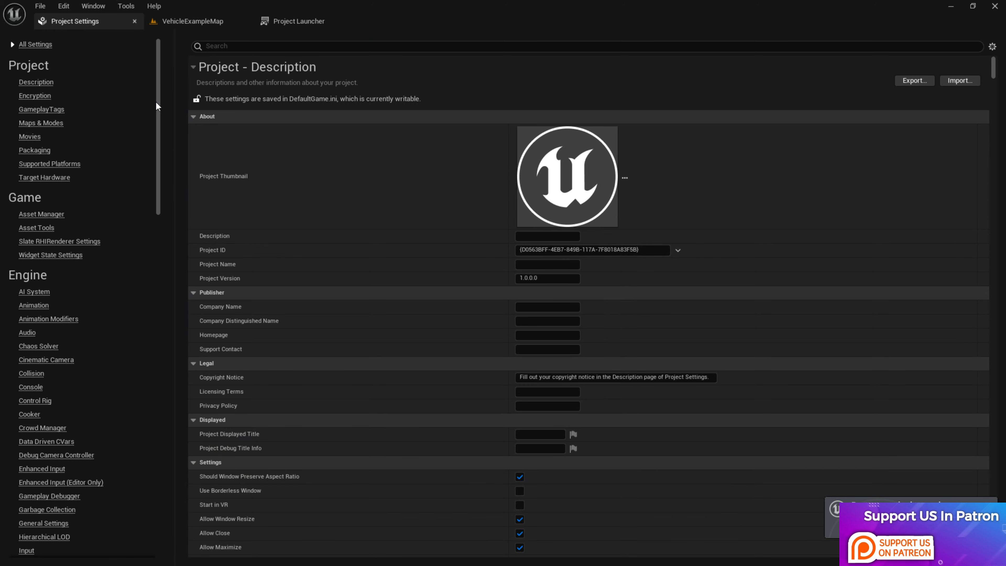
Step: In the Windows platform settings, target SM5 instead of SM6 for D3D12 and enable SM5 for Vulkan
left_click_drag(156, 105, 153, 515)
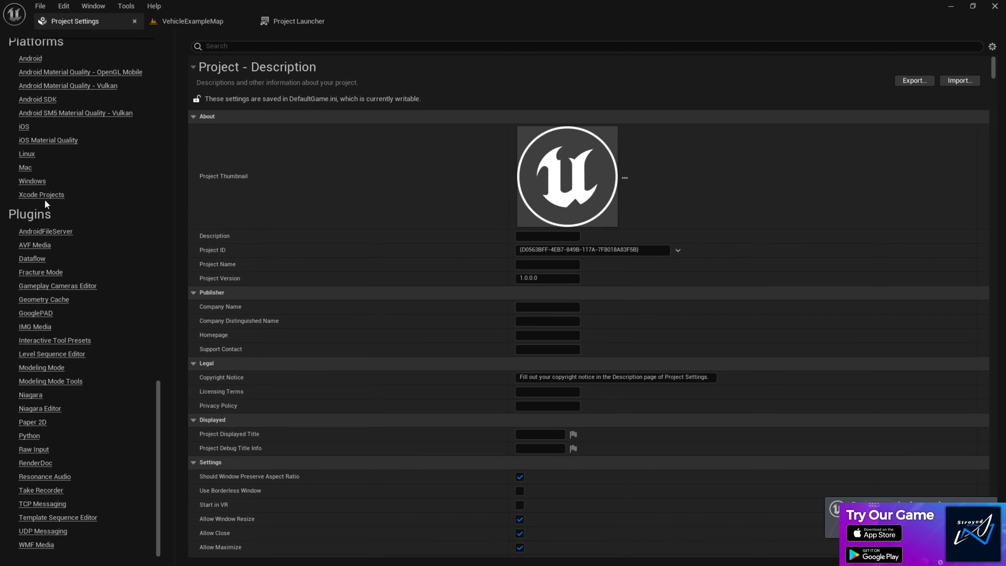
left_click(33, 184)
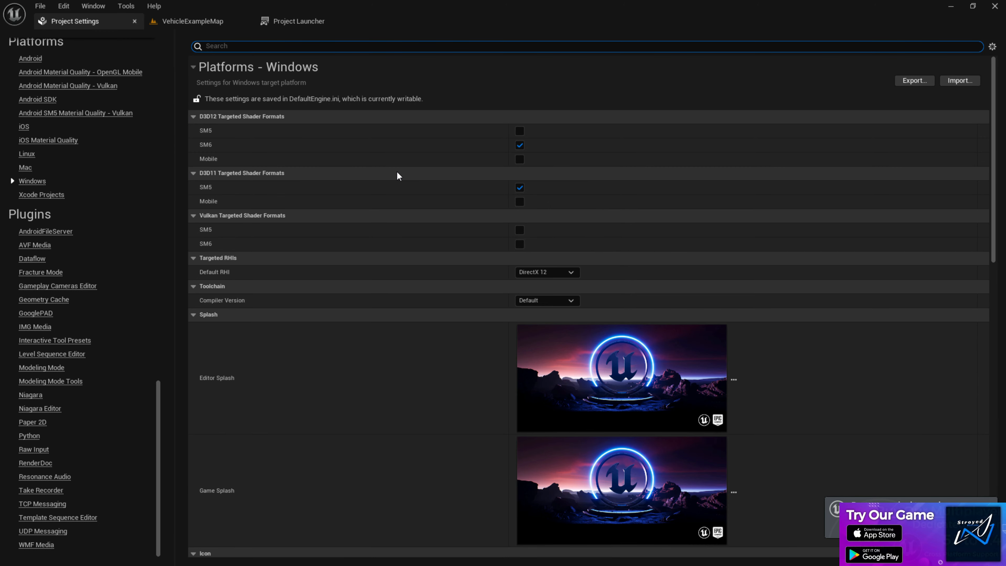
left_click(519, 131)
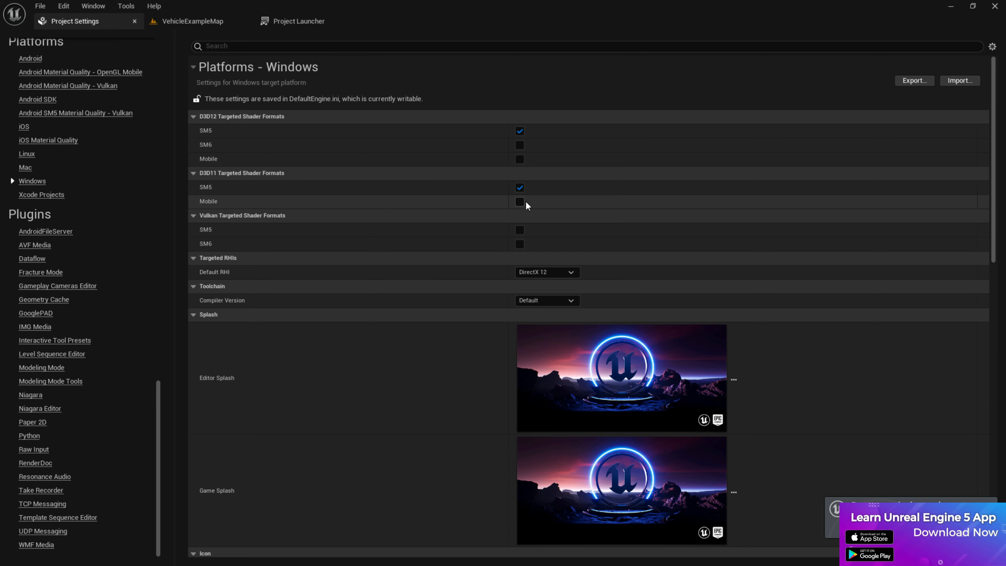
left_click(520, 231)
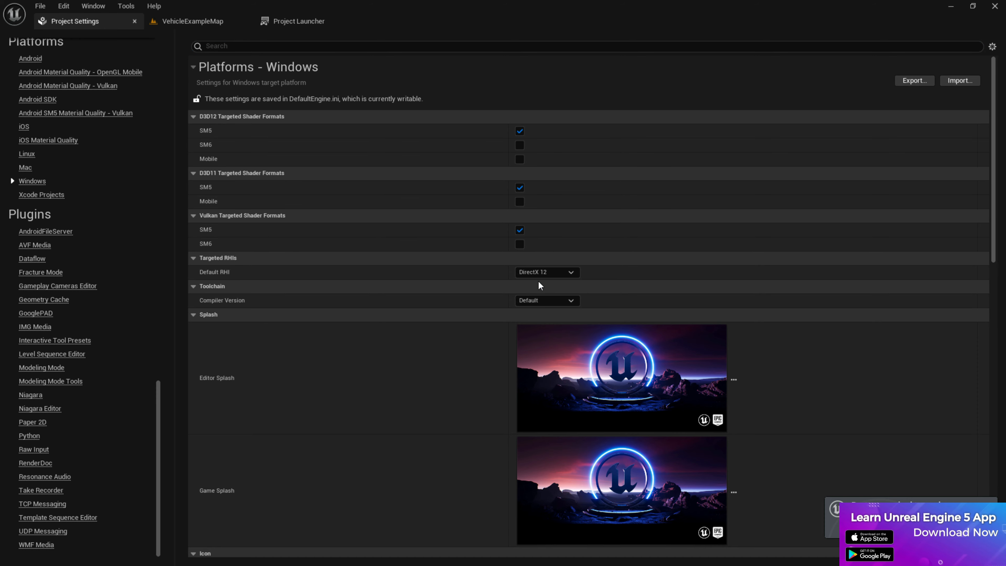
Step: Set the Windows Default RHI to DirectX 11 and the Compiler Version to Visual Studio 2022
left_click(570, 272)
left_click(570, 288)
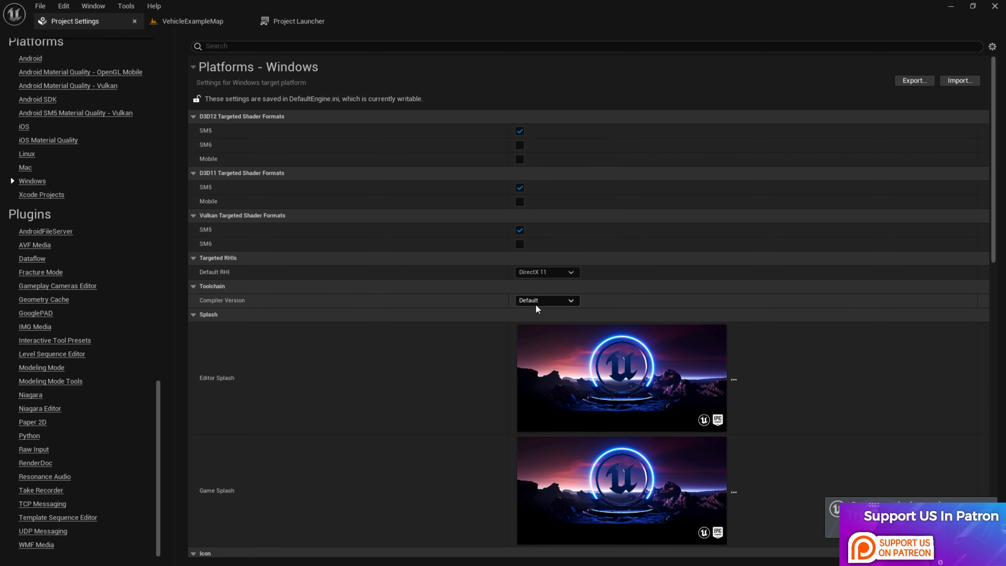
left_click(550, 300)
left_click(546, 350)
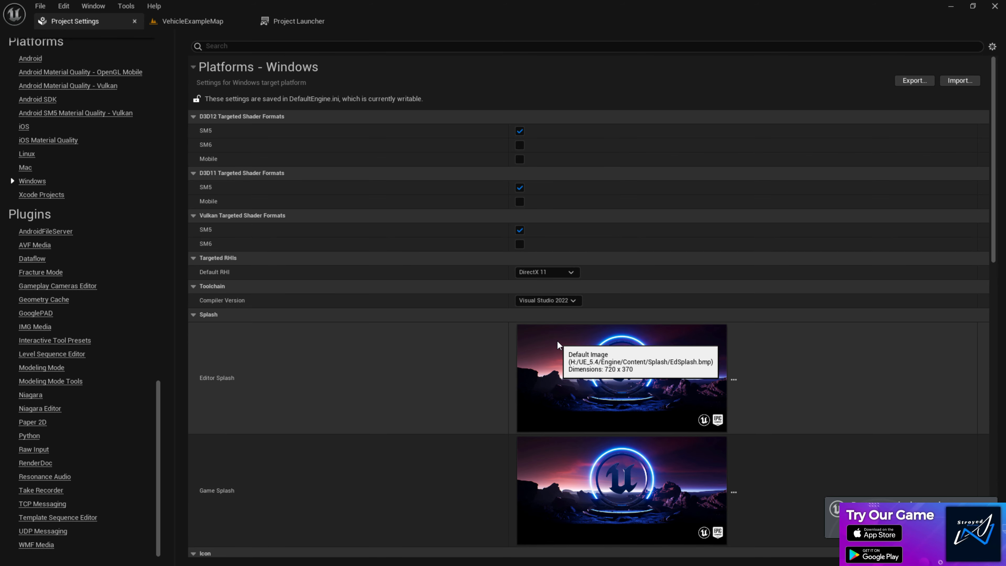
left_click_drag(993, 147, 991, 441)
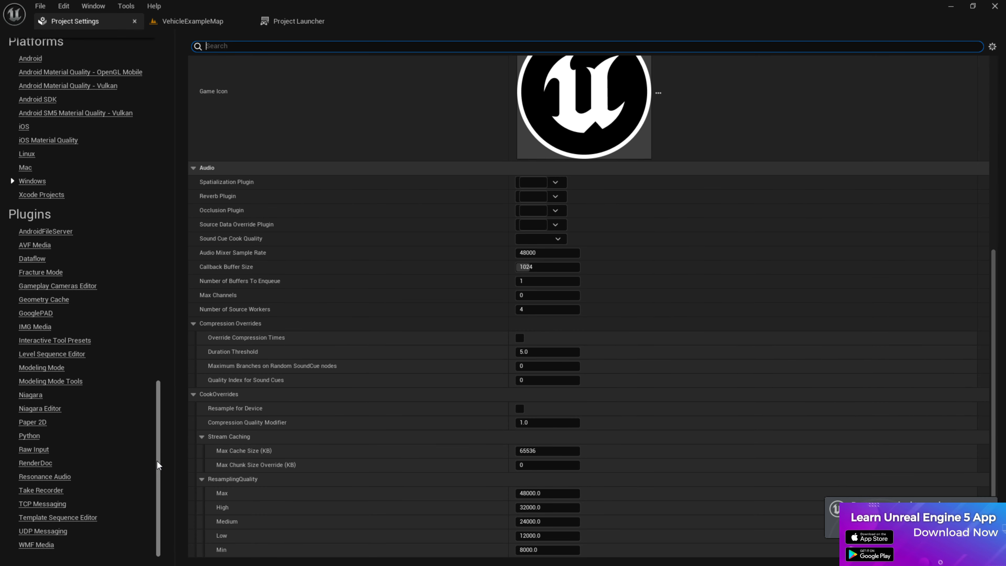
Step: Open the Plugins browser from the VehicleExampleMap level and dock it alongside the other editor windows
left_click_drag(157, 461, 199, 20)
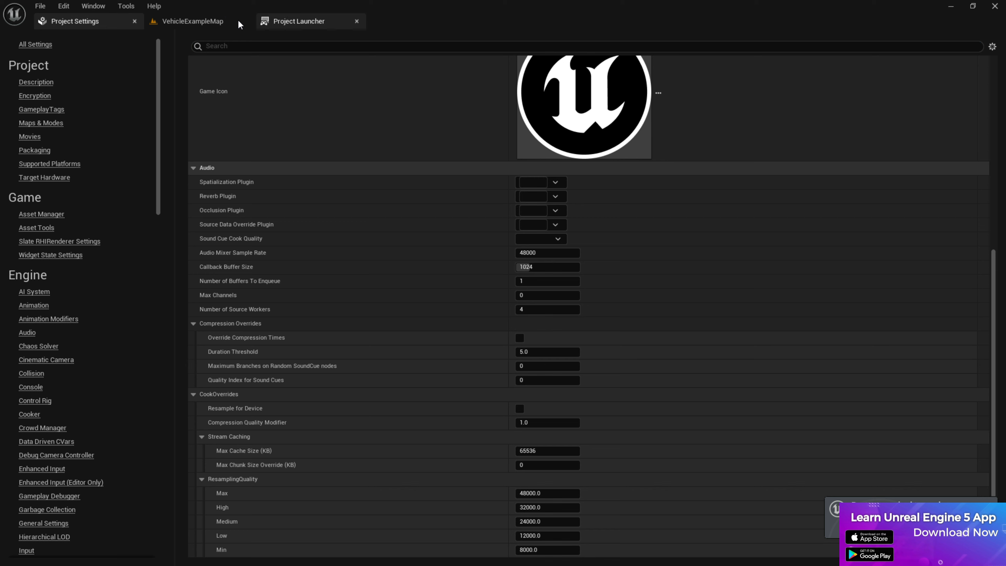
left_click(170, 20)
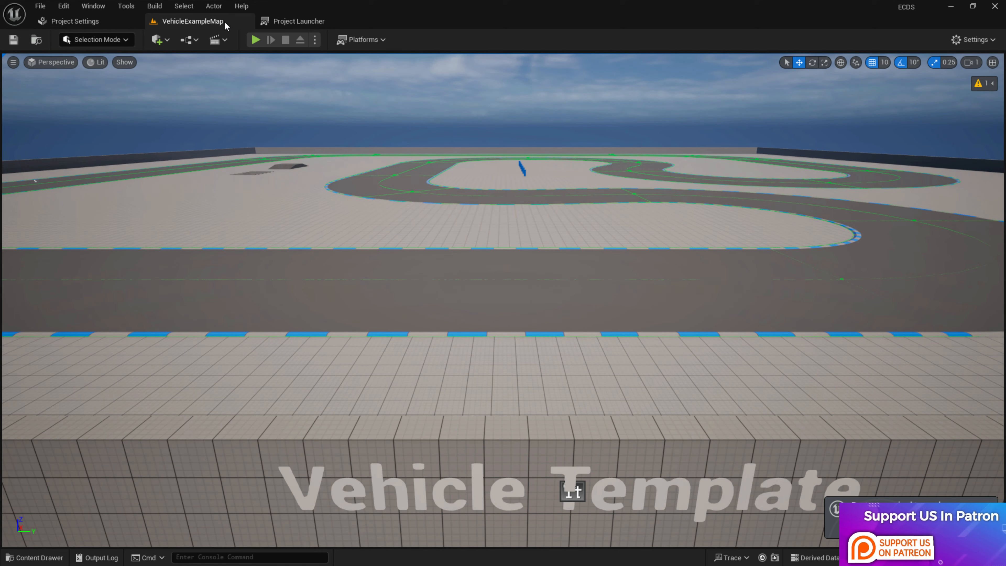
left_click(65, 6)
left_click(79, 178)
left_click_drag(127, 66, 373, 24)
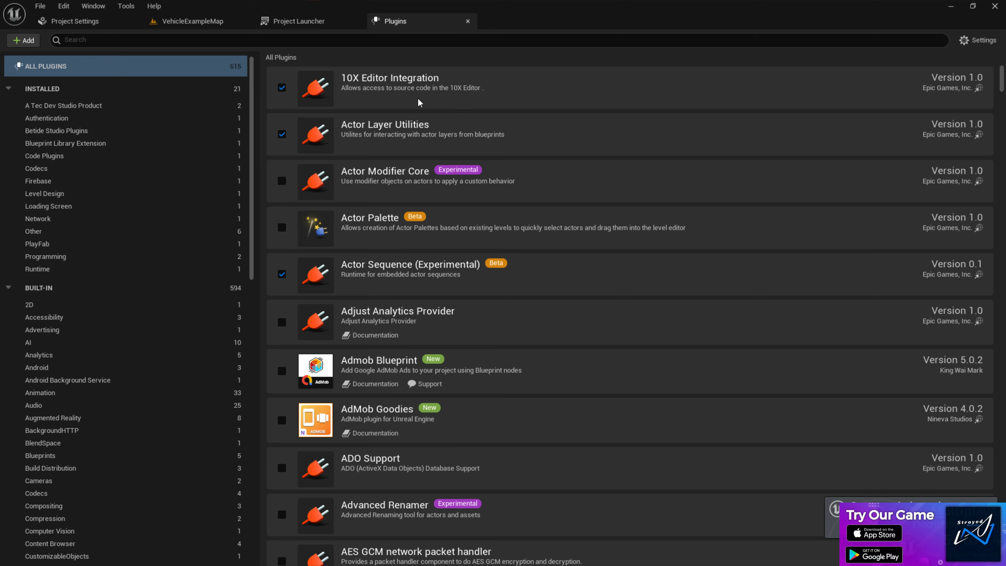
Step: Search the plugins for "android" and disable Android Device Profile Selector, Android Media Player, Android Movie Player and AndroidFileServer
scroll(523, 307, "down", 3)
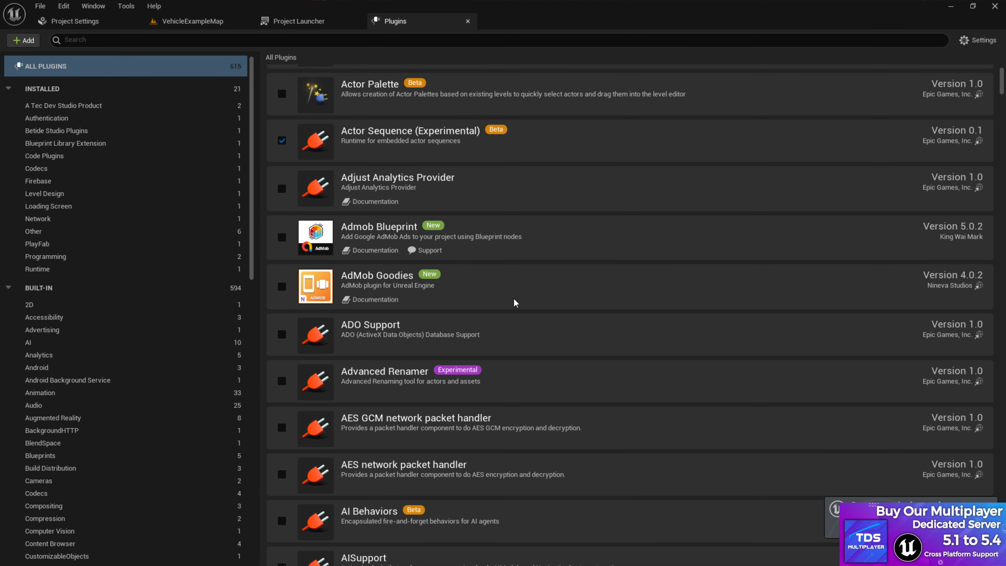
scroll(523, 308, "down", 2)
left_click(110, 40)
type("and")
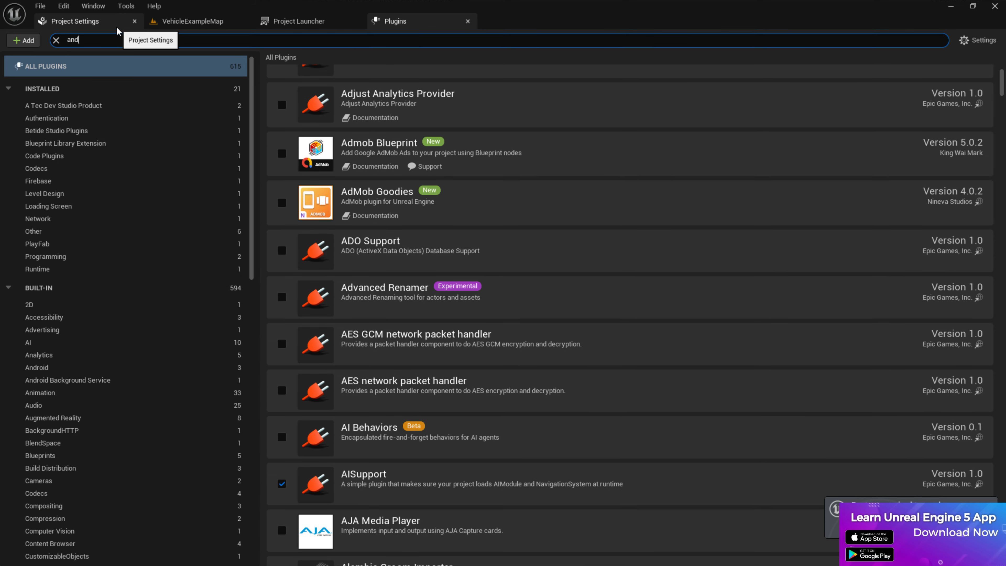
type("roid")
scroll(548, 238, "up", 2)
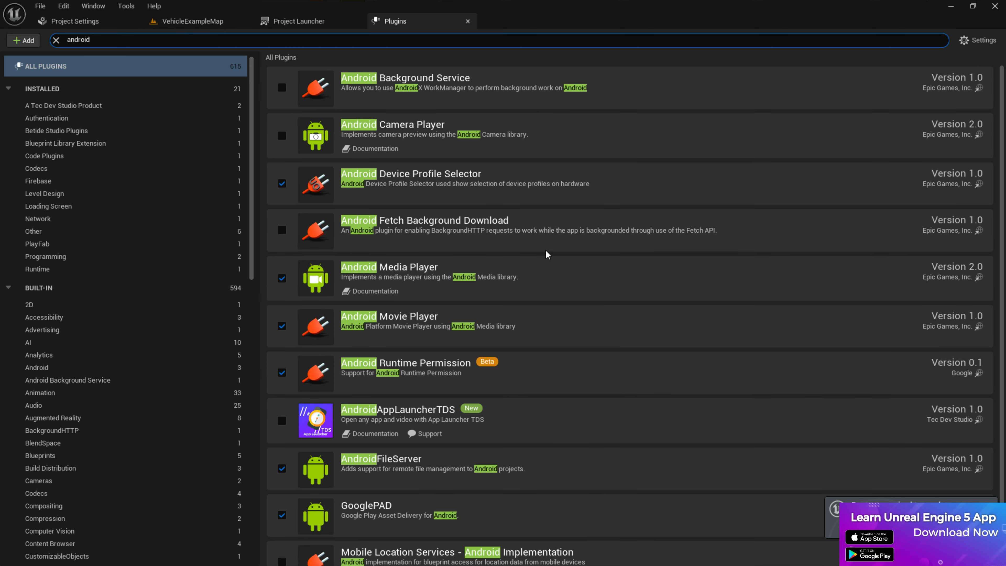
left_click(282, 183)
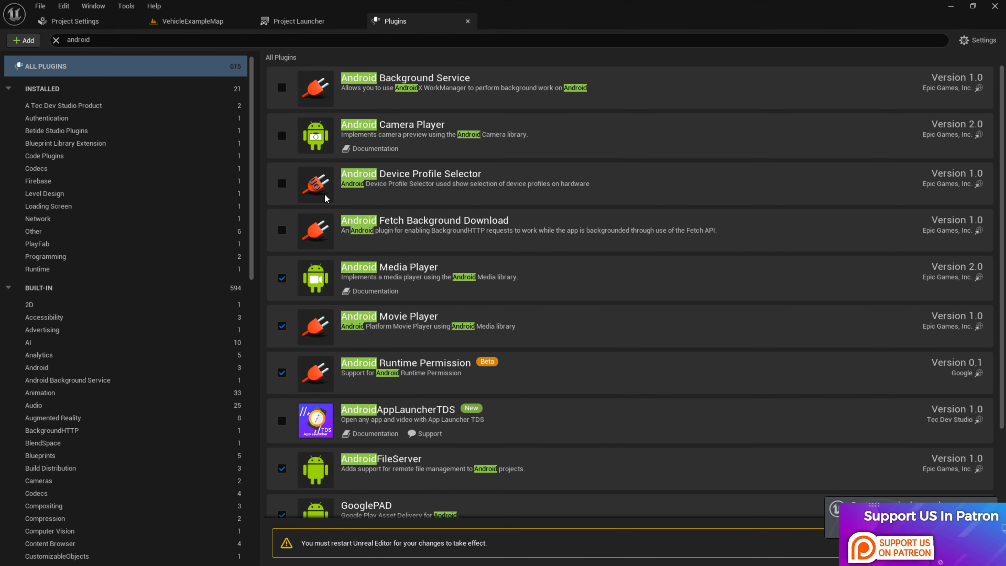
left_click(281, 279)
left_click(282, 326)
scroll(432, 326, "down", 3)
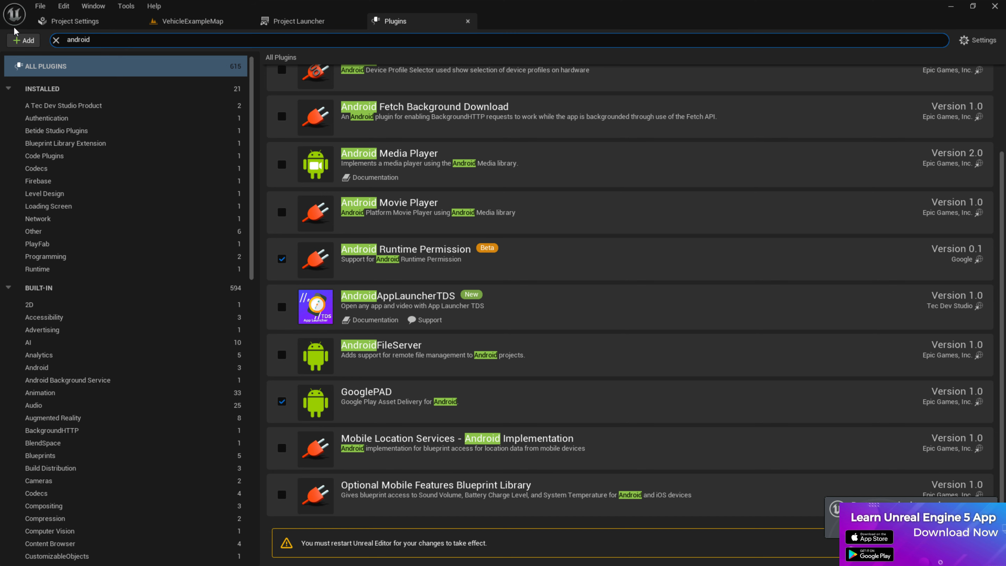
Step: Search the plugins for "google" and disable Google Cloud Messaging and Online Subsystem GooglePlay
key("BackSpace")
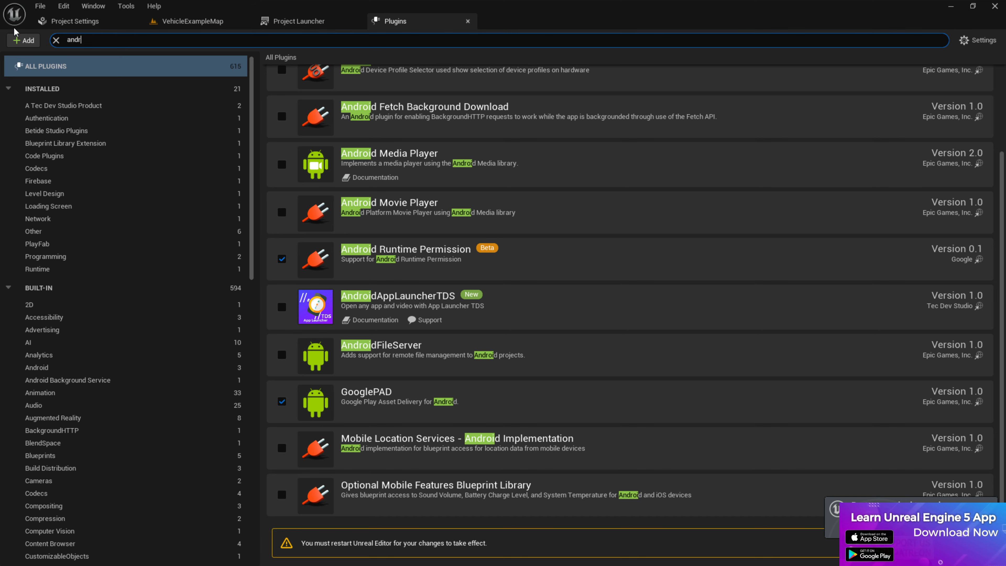
key("BackSpace")
key("BackSpace")
key("BackSpace")
key("BackSpace")
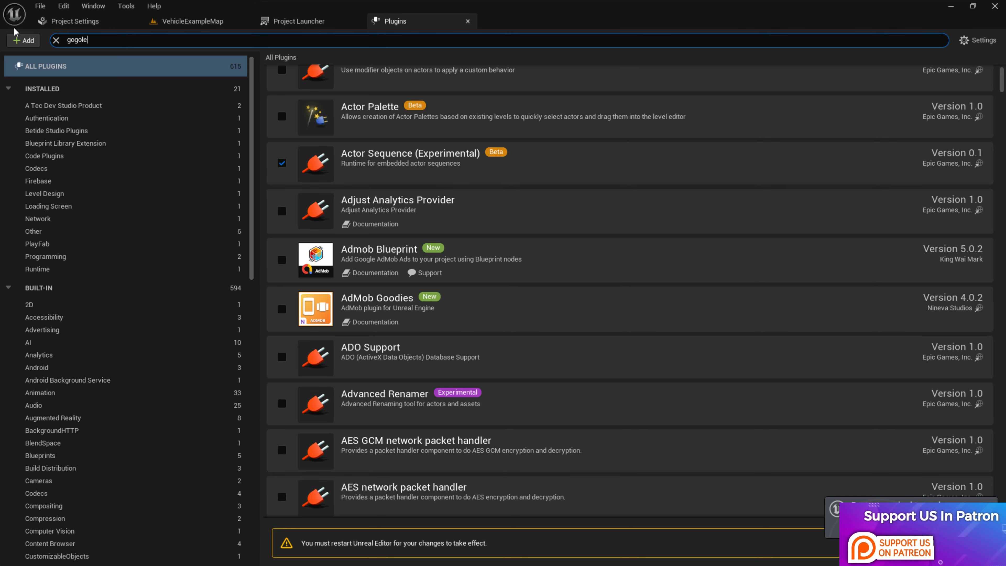
key("BackSpace")
key("BackSpace")
key("BackSpace")
key("BackSpace")
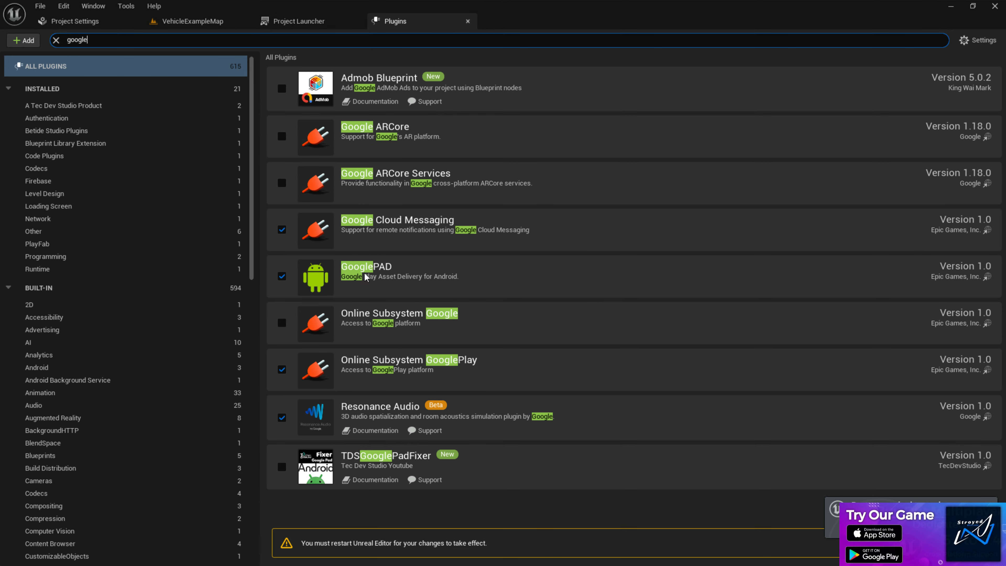
left_click(282, 231)
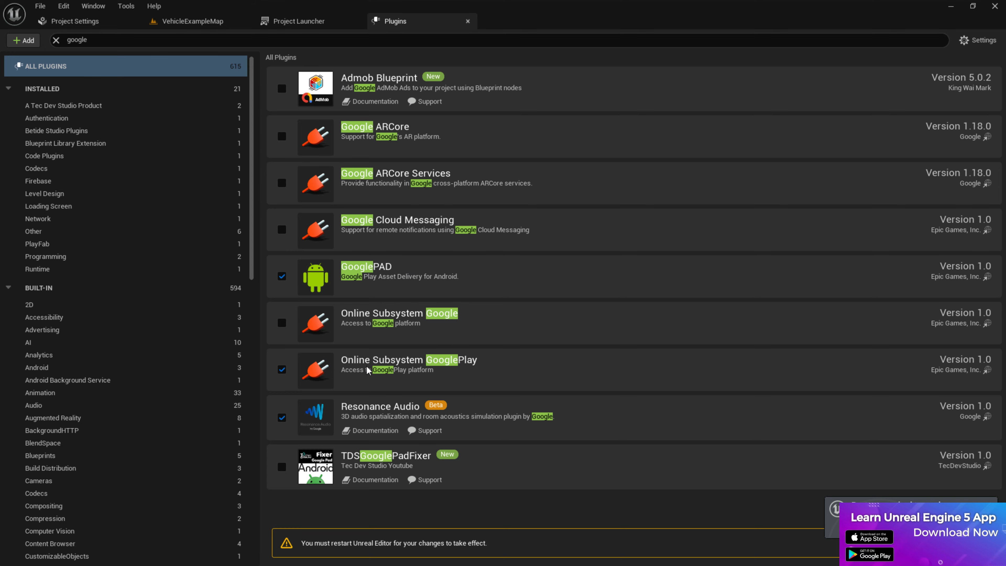
left_click(281, 369)
Step: Search the plugins for "online" and check which Online Services and Online Subsystem plugins are enabled
left_click(95, 41)
key("BackSpace")
type("onlin")
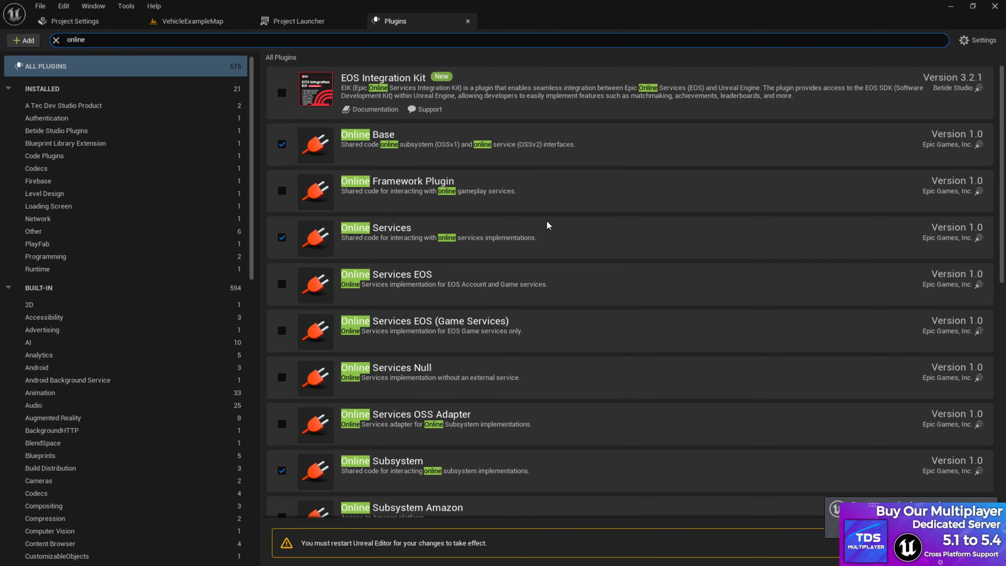
scroll(546, 238, "down", 3)
scroll(574, 269, "down", 7)
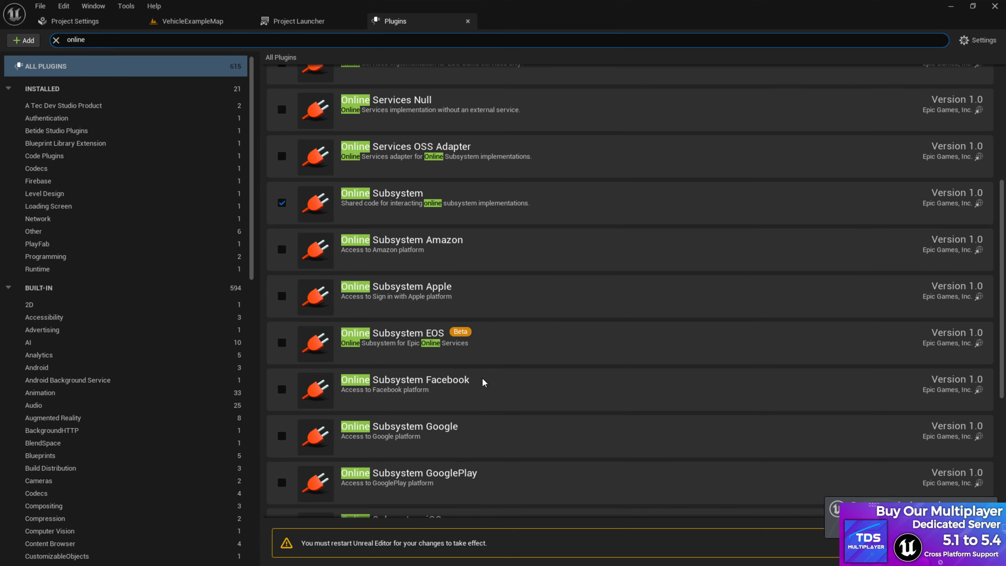
scroll(508, 388, "up", 1)
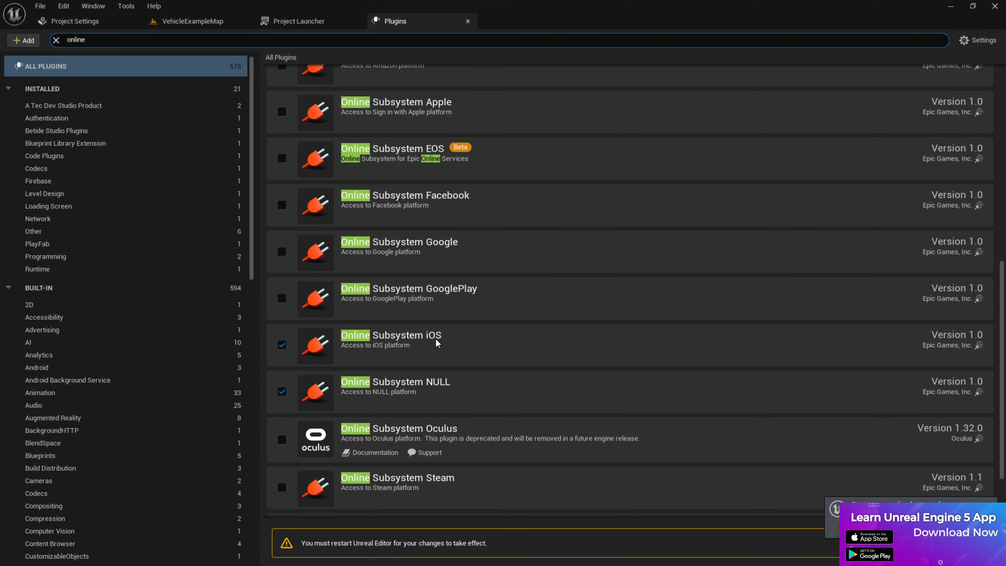
scroll(420, 336, "down", 2)
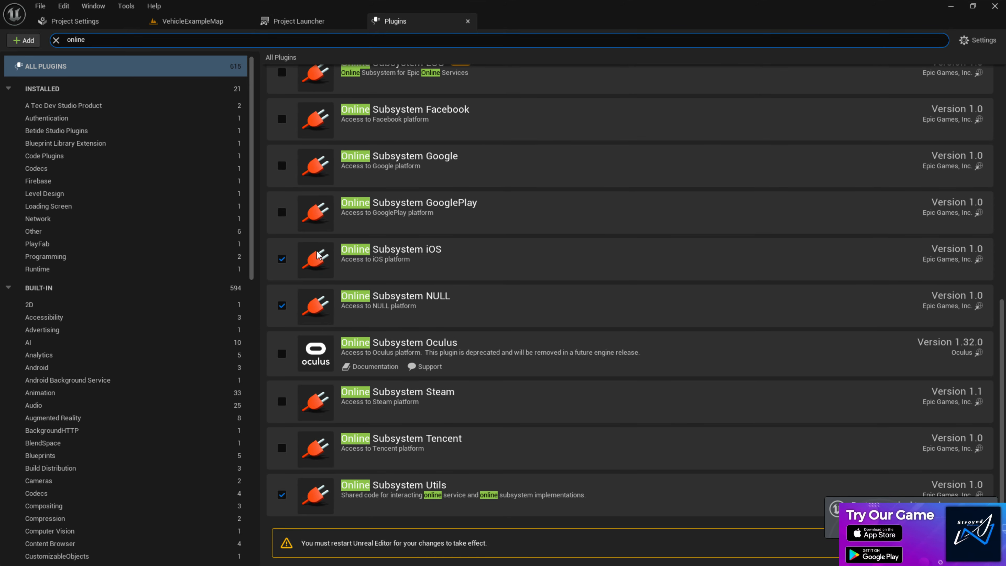
Step: Search the plugins for "ios" and disable Apple Image Utils, IOS Device Profile Selector, Online Subsystem iOS and the mobile packaging wizard
left_click(56, 40)
type("ios")
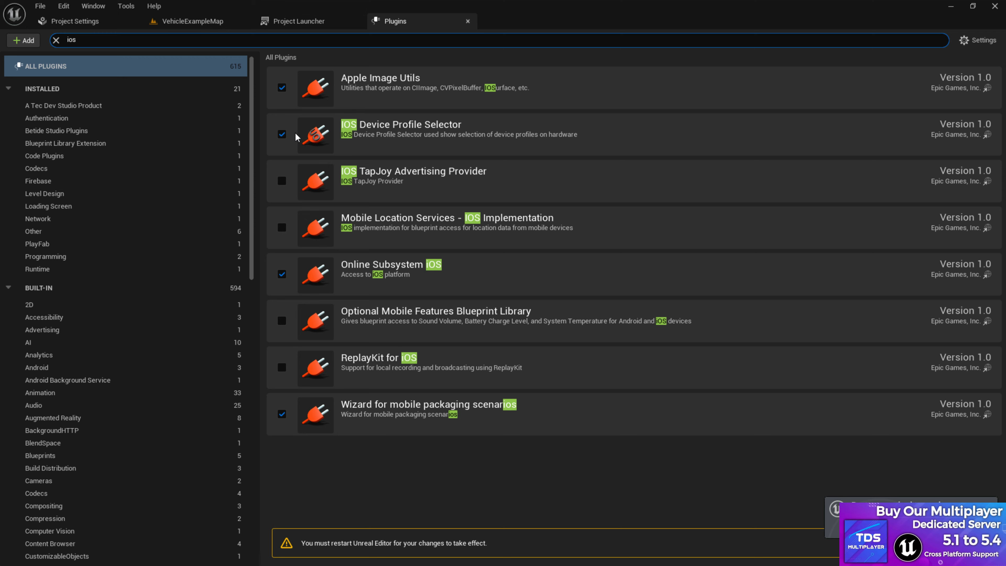
left_click(282, 87)
left_click(281, 134)
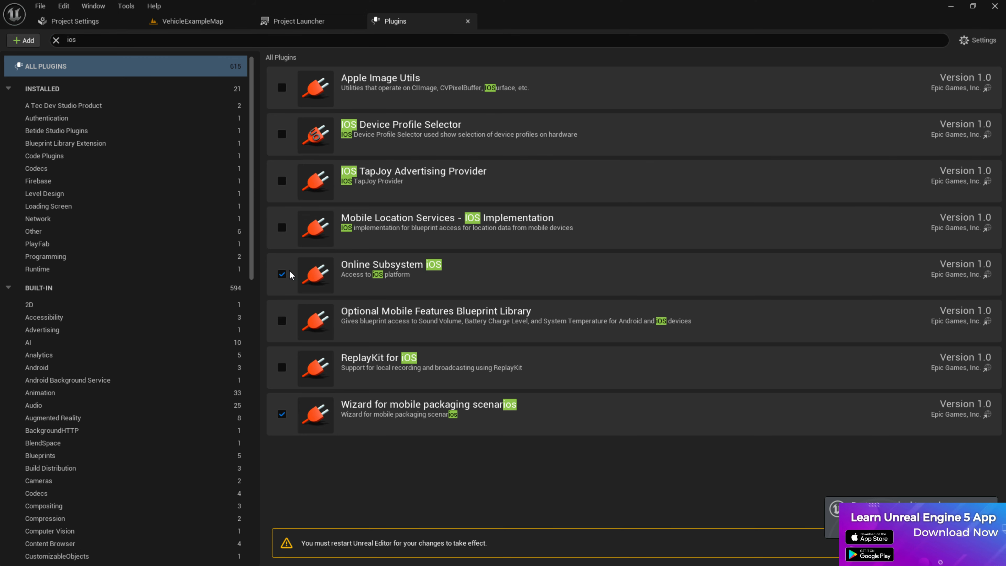
left_click(281, 274)
left_click(281, 413)
Step: Search the plugins for "apple" and disable Apple Movie Player and AVF Media Player
double_click(82, 39)
type("apple")
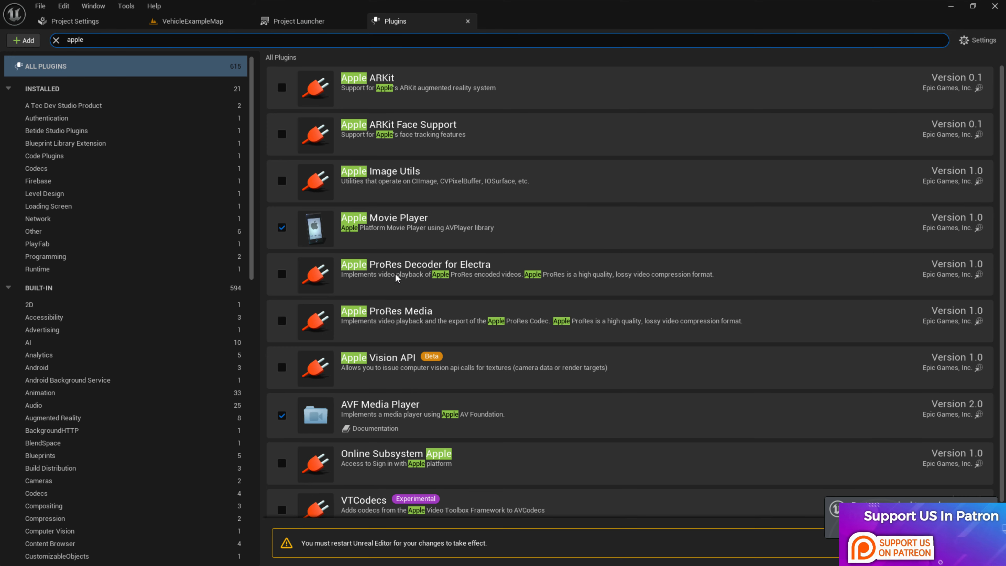
left_click(281, 227)
scroll(332, 391, "down", 1)
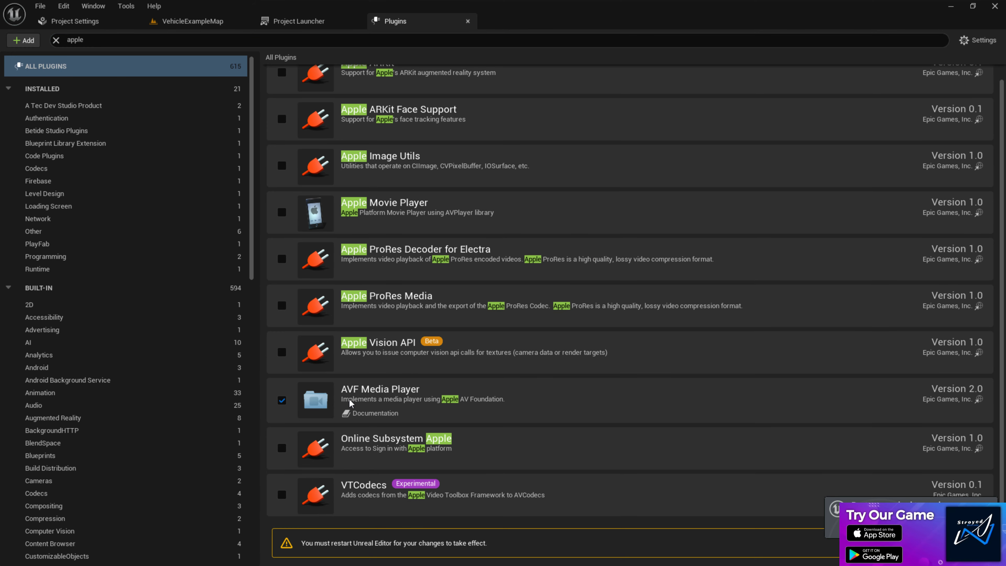
left_click(281, 400)
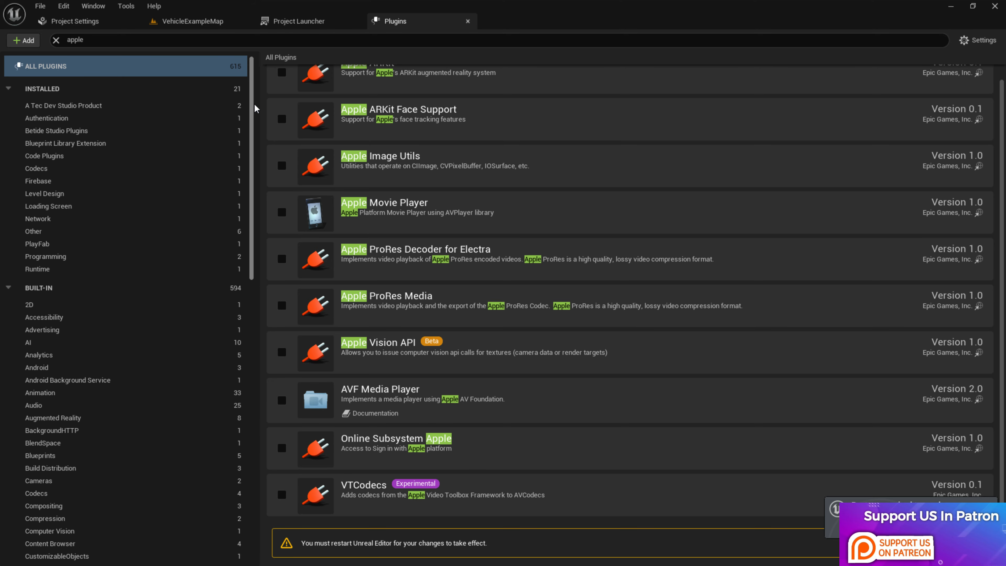
Step: Clear the plugin search and examine the built-in Virtual Reality plugins for enabled entries
left_click_drag(253, 149, 253, 415)
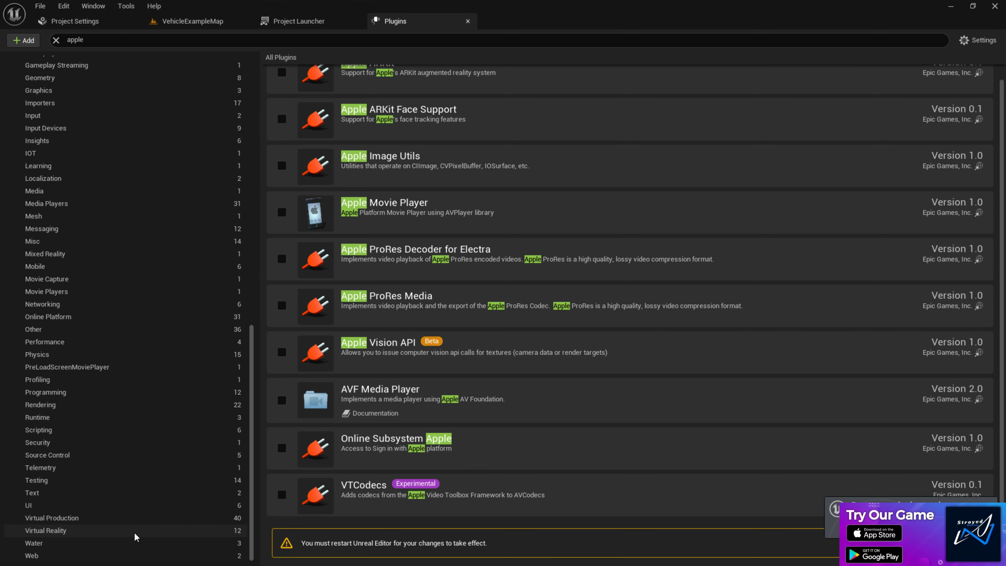
left_click(143, 532)
left_click(81, 519)
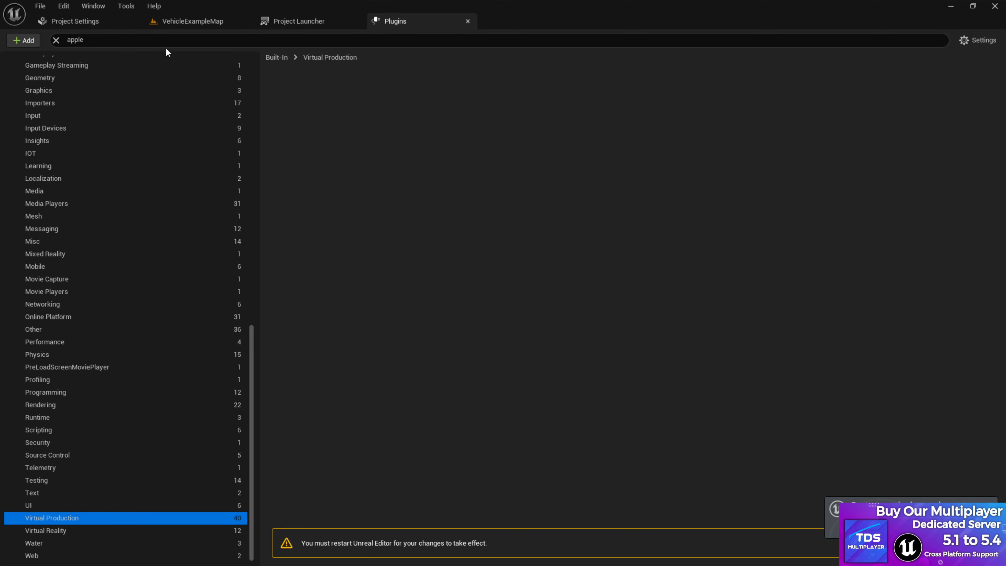
left_click(65, 531)
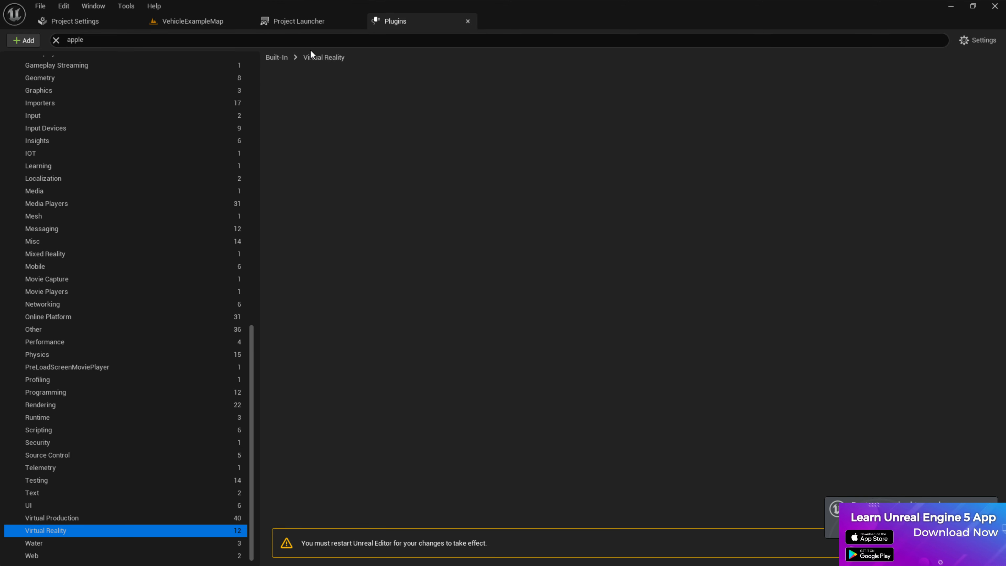
left_click(56, 41)
scroll(503, 284, "down", 3)
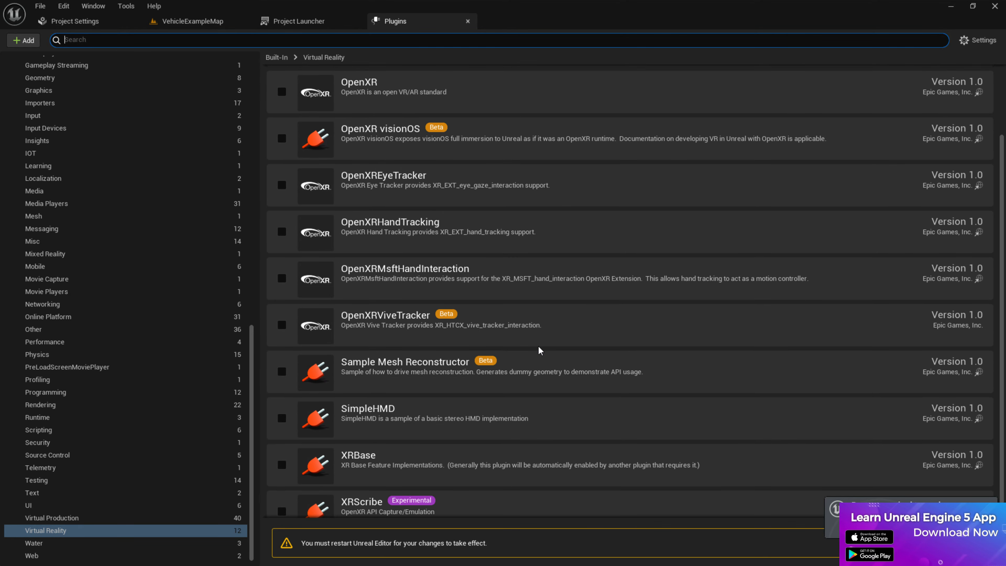
Step: Examine the built-in UI, AI, Augmented Reality and Blueprints plugin categories for enabled entries
left_click(58, 504)
scroll(93, 382, "up", 8)
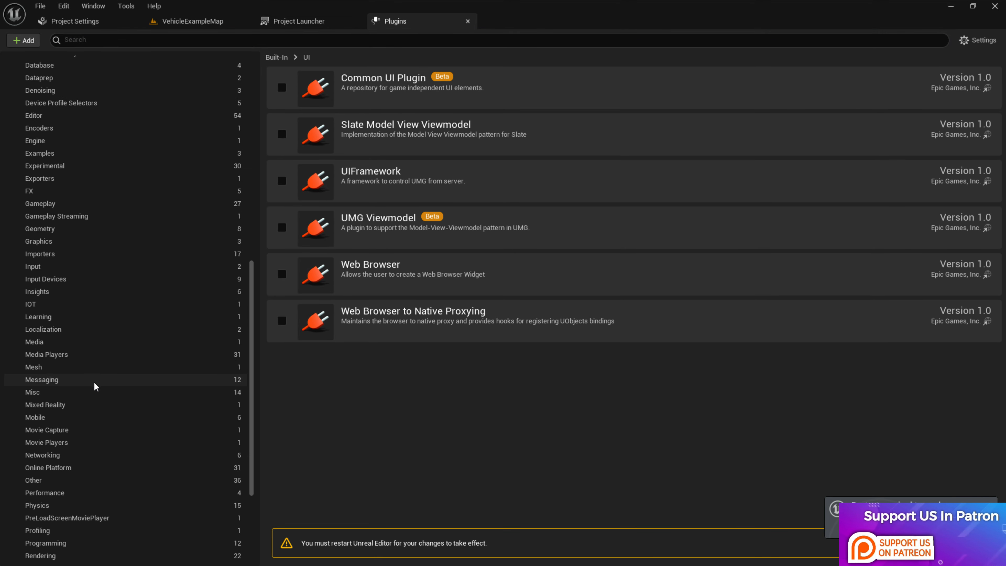
scroll(79, 257, "up", 4)
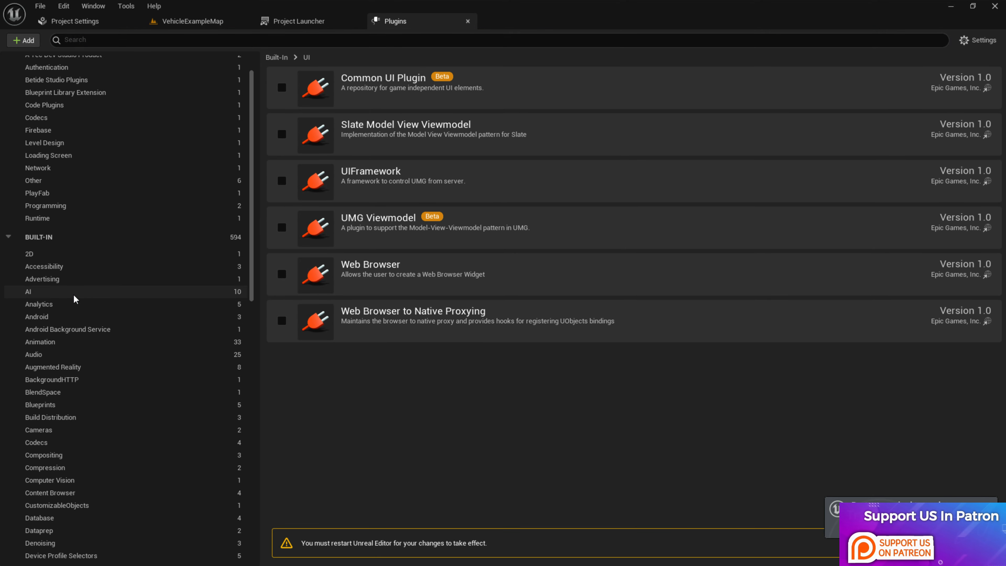
left_click(73, 316)
left_click(72, 296)
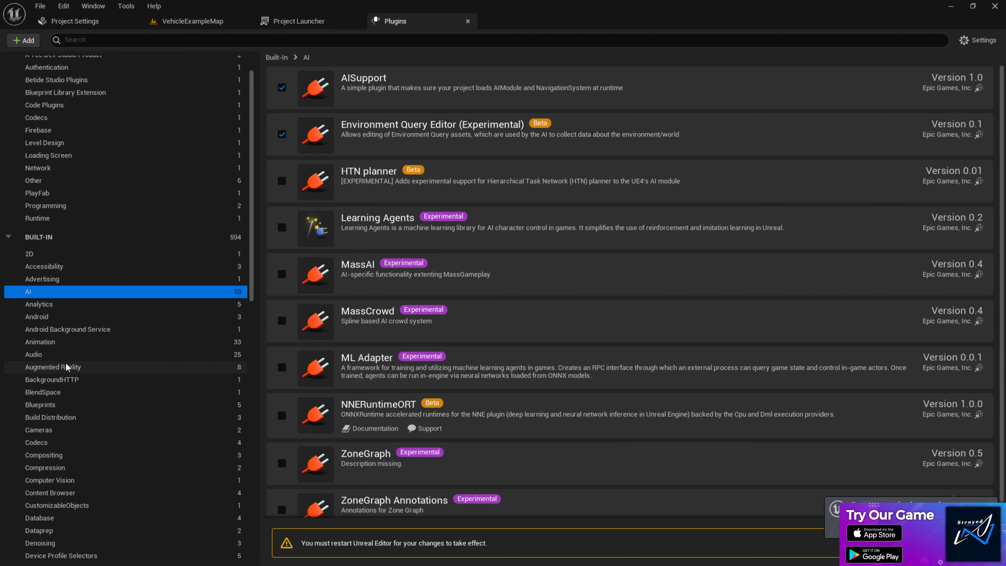
left_click(75, 367)
scroll(79, 357, "down", 1)
left_click(79, 363)
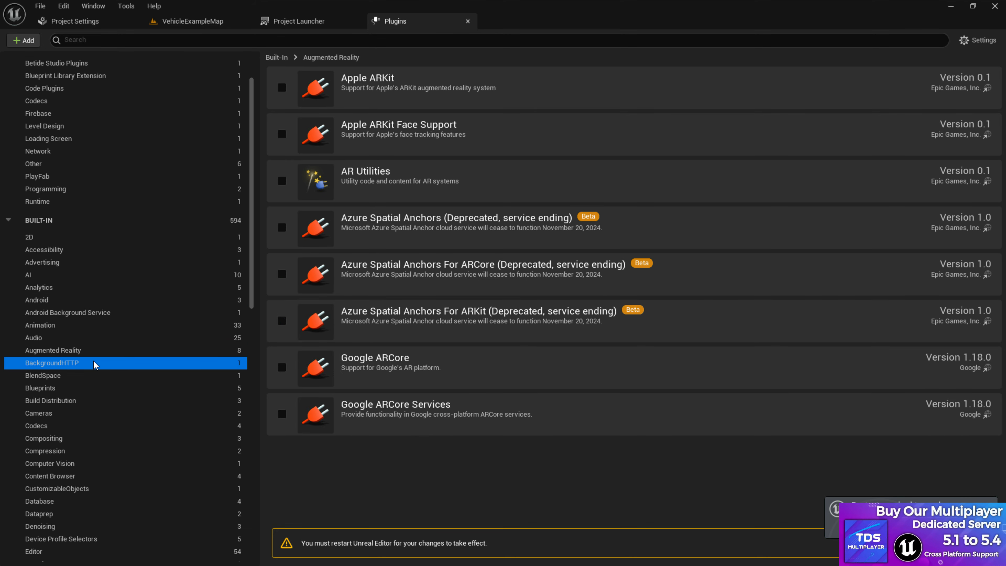
left_click(78, 375)
left_click(73, 388)
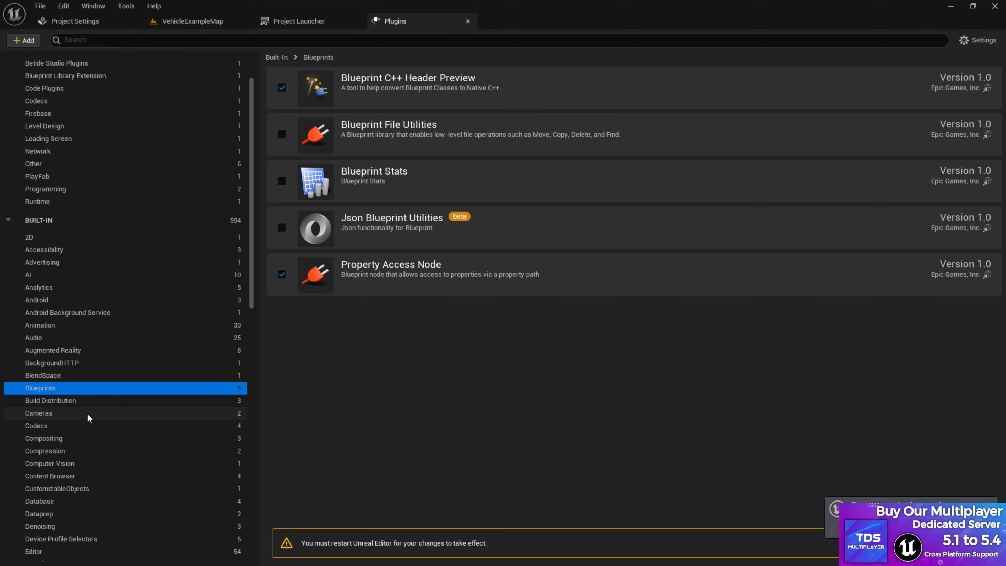
Step: Examine the built-in plugin categories from Cameras through Computer Vision to Device Profile Selectors
left_click(88, 414)
left_click(91, 426)
left_click(92, 437)
left_click(91, 461)
scroll(91, 460, "down", 3)
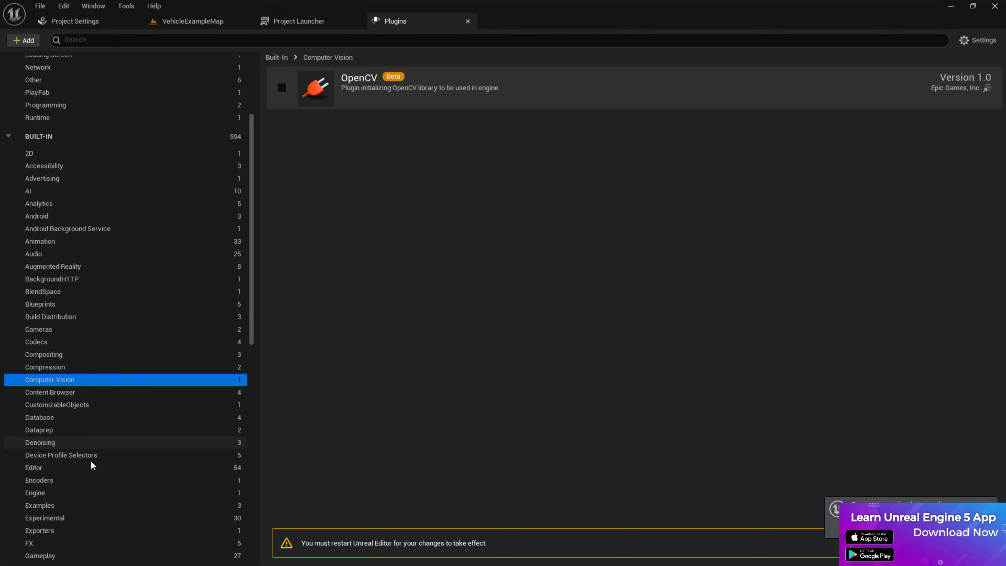
left_click(91, 381)
left_click(94, 367)
left_click(88, 405)
left_click(75, 456)
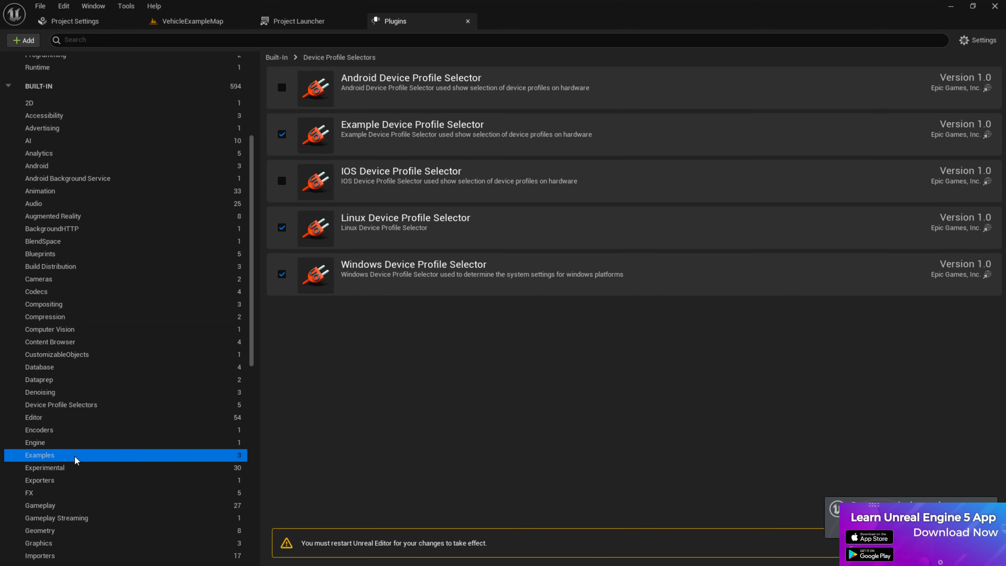
Step: Look through the built-in Gameplay plugins and return to the VehicleExampleMap level
scroll(88, 476, "down", 2)
left_click(101, 423)
scroll(101, 470, "down", 1)
scroll(399, 423, "down", 7)
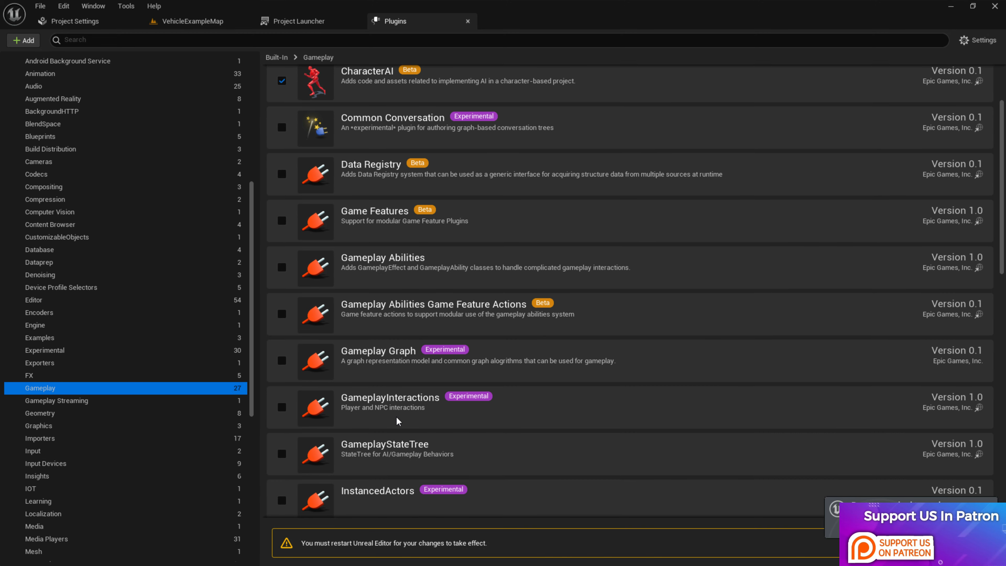
scroll(399, 424, "down", 2)
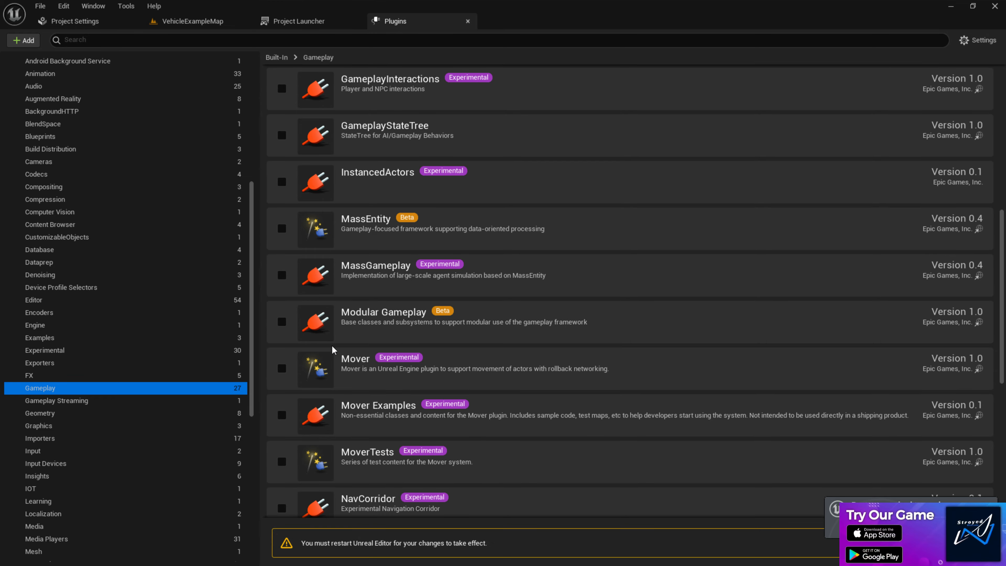
scroll(116, 227, "up", 3)
left_click(206, 21)
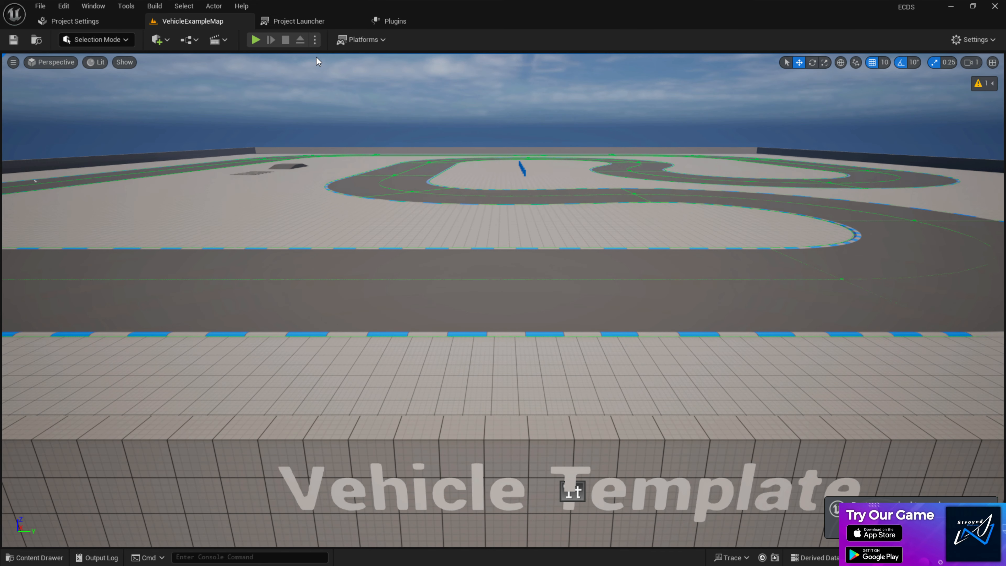
left_click(76, 24)
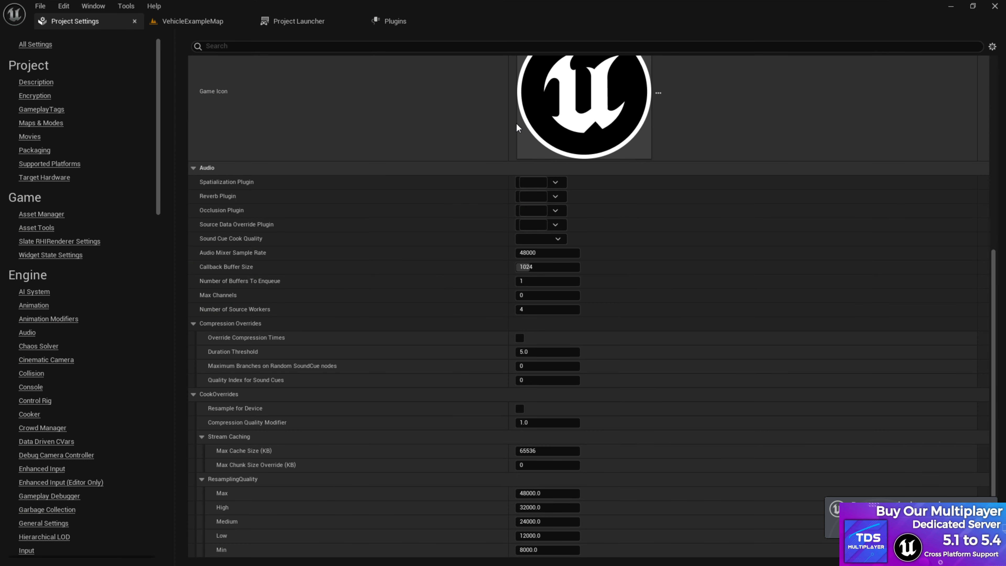
left_click(167, 24)
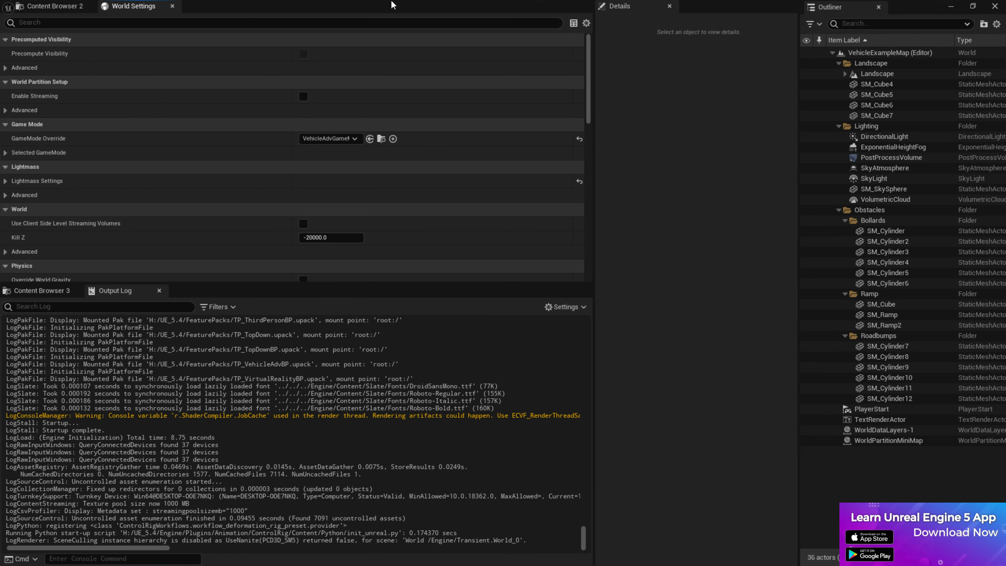
left_click_drag(393, 4, 0, 115)
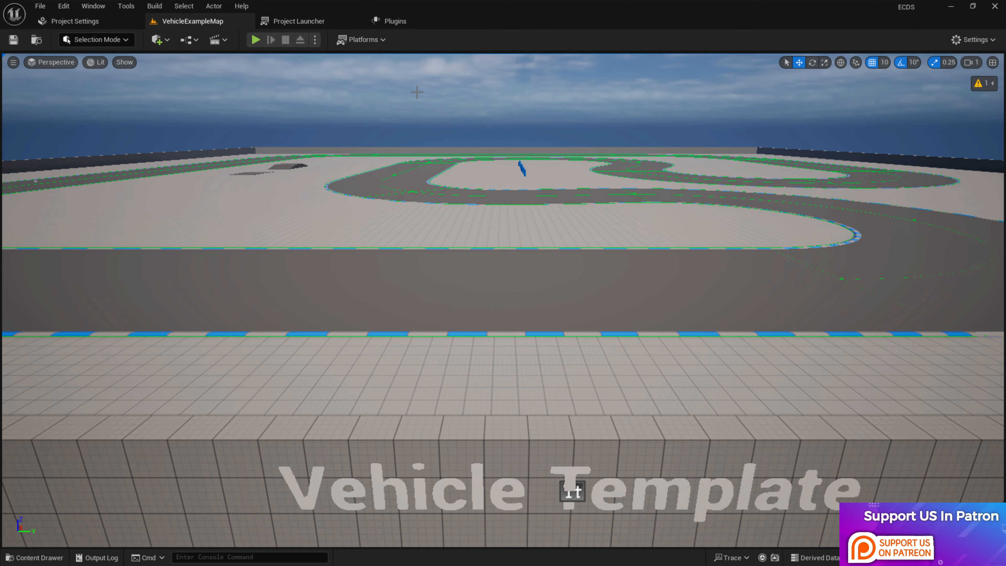
right_click_drag(413, 108, 417, 97)
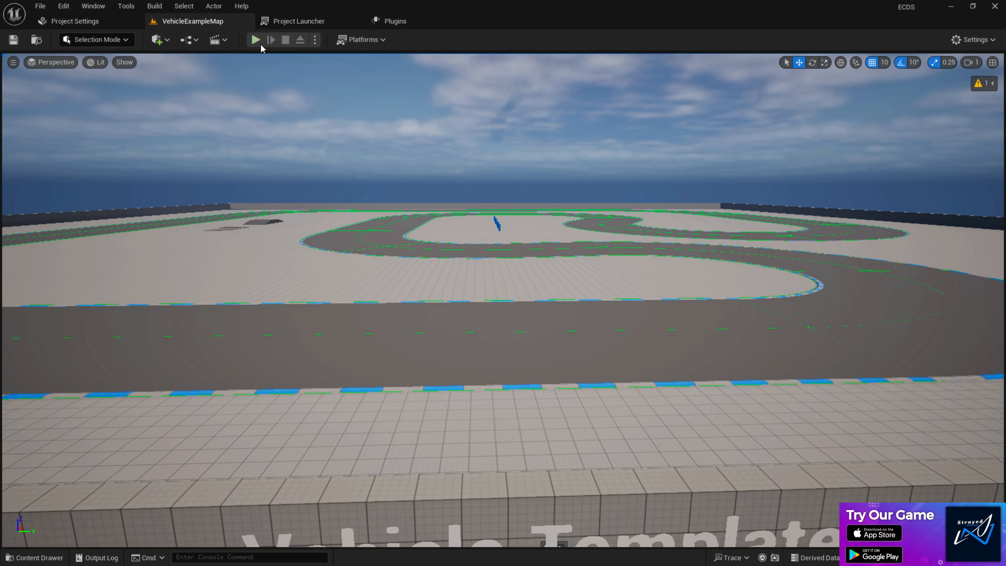
Step: Play the VehicleExampleMap level in the editor, drive the car forward briefly and stop the session
key("alt+p")
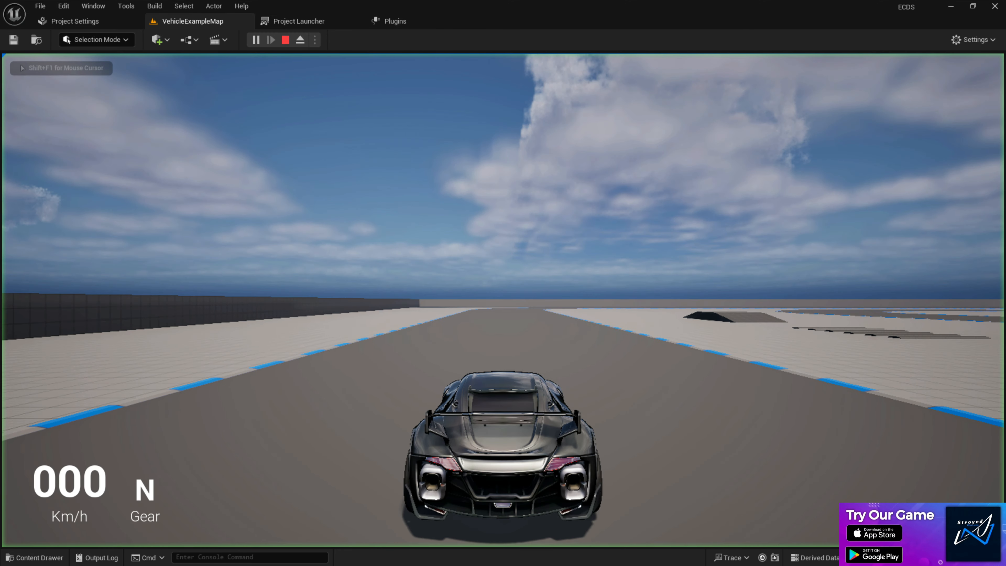
key("w")
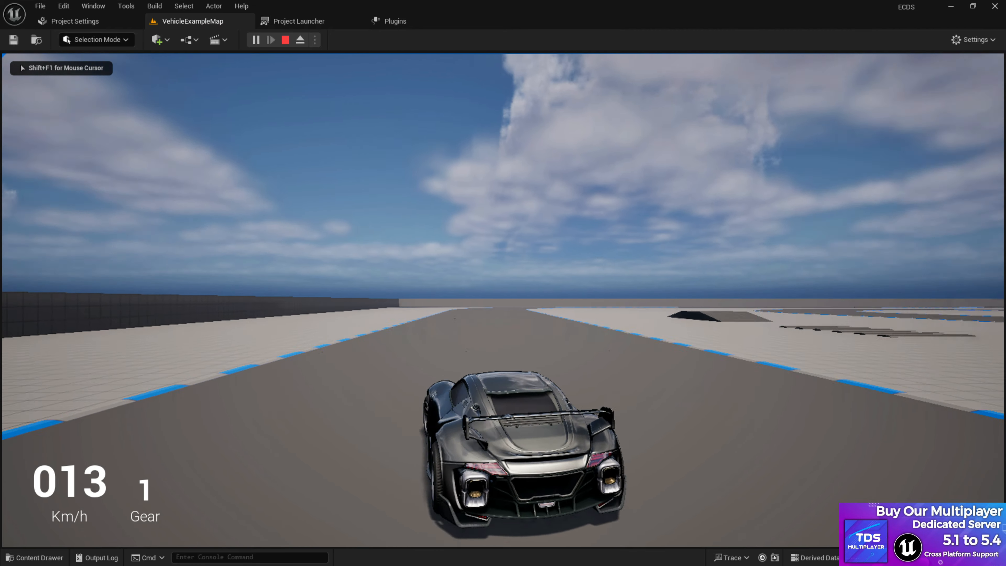
key("Escape")
Step: Set all engine scalability groups to High quality
left_click(978, 39)
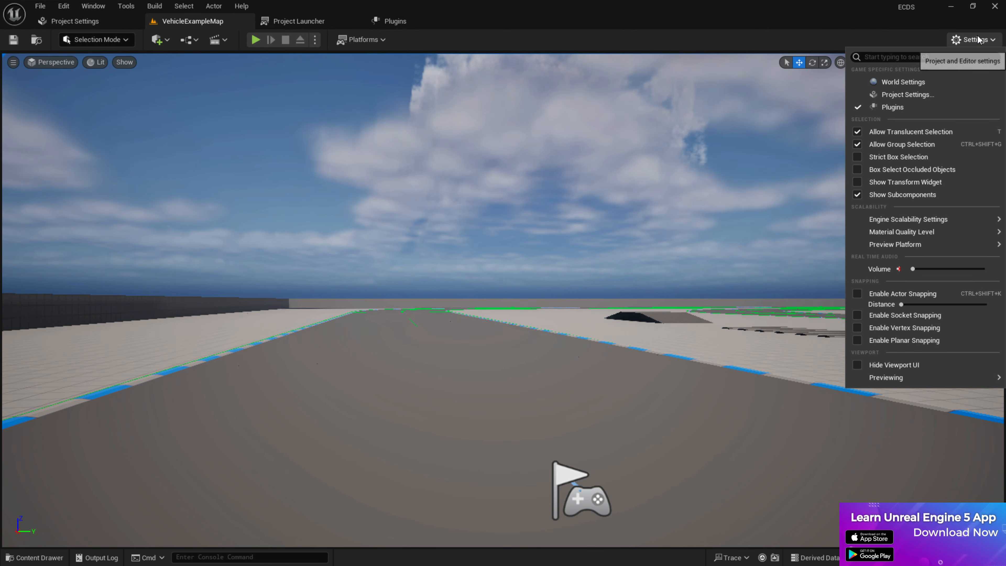
mouse_move(907, 224)
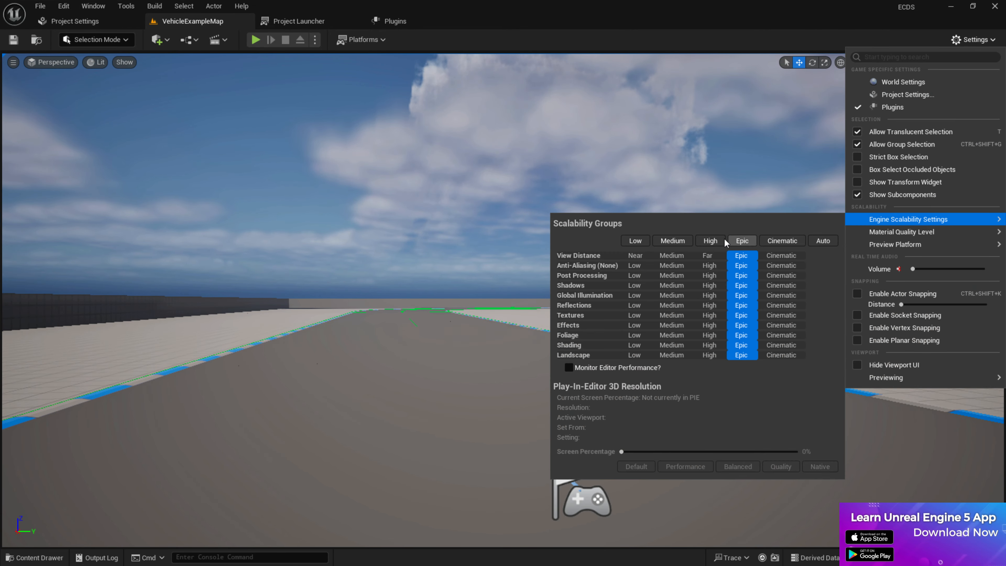
left_click(710, 240)
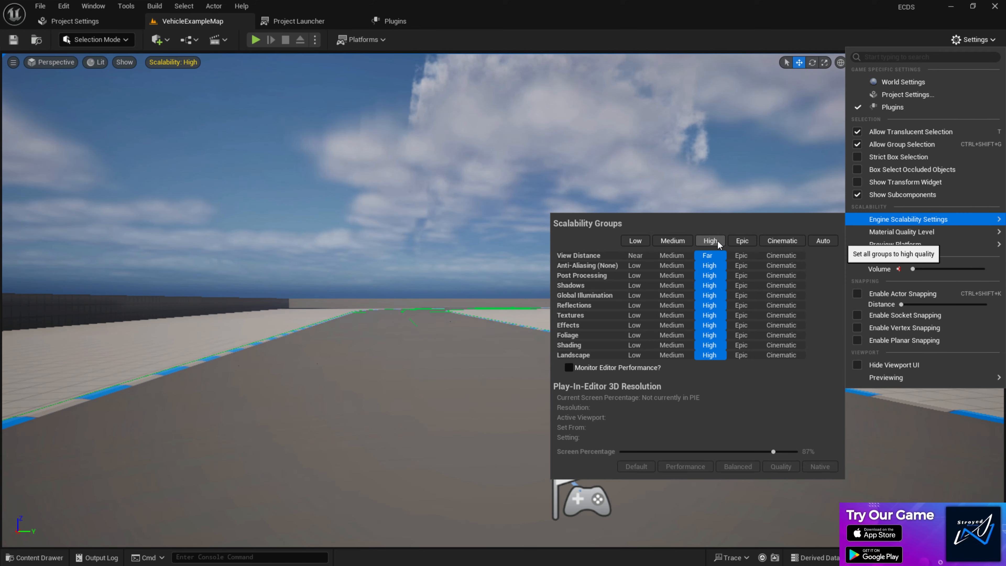
Step: Play-test the level at High scalability, driving the car forward and steering right along the track, and end the session
left_click(256, 40)
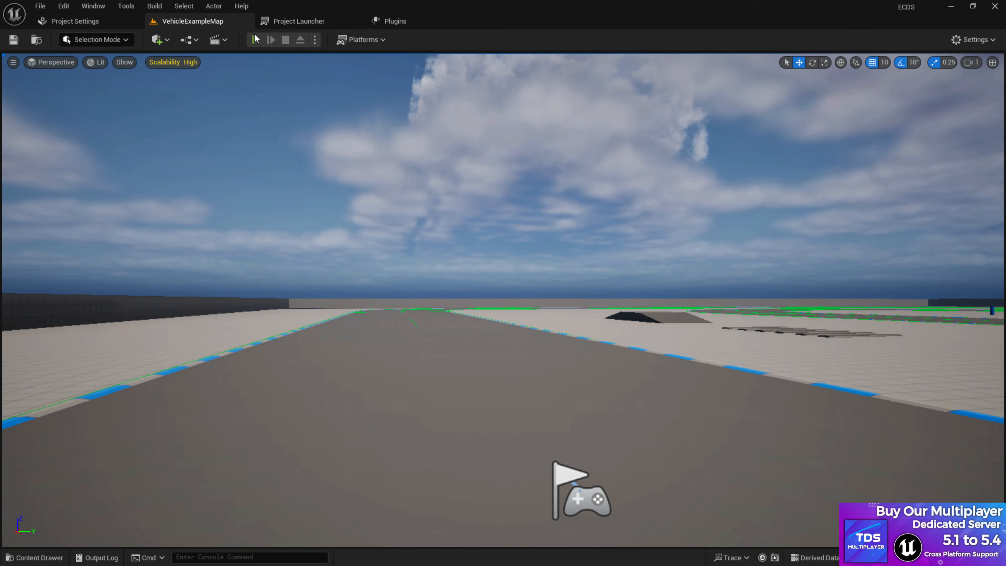
left_click(256, 39)
left_click(377, 97)
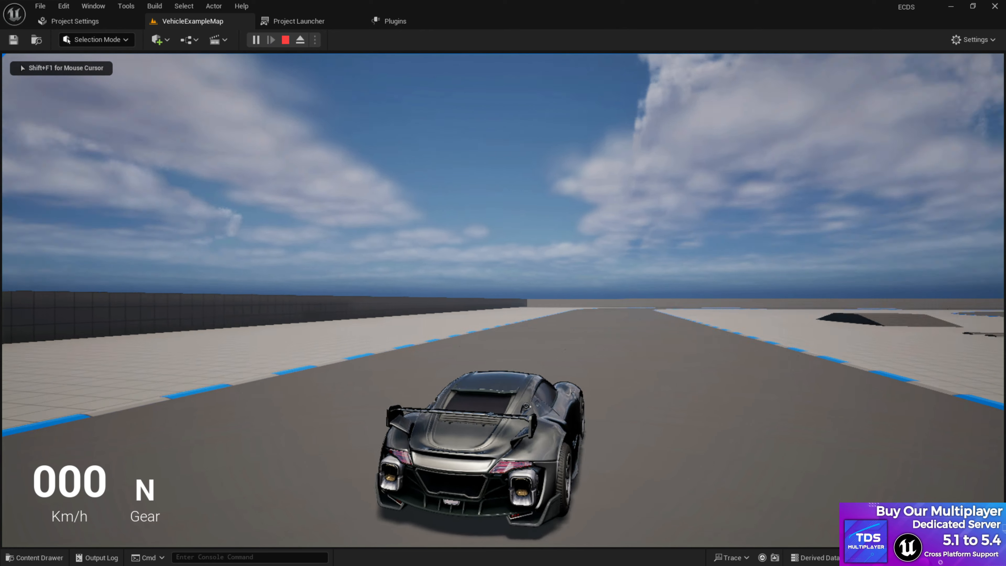
key("w")
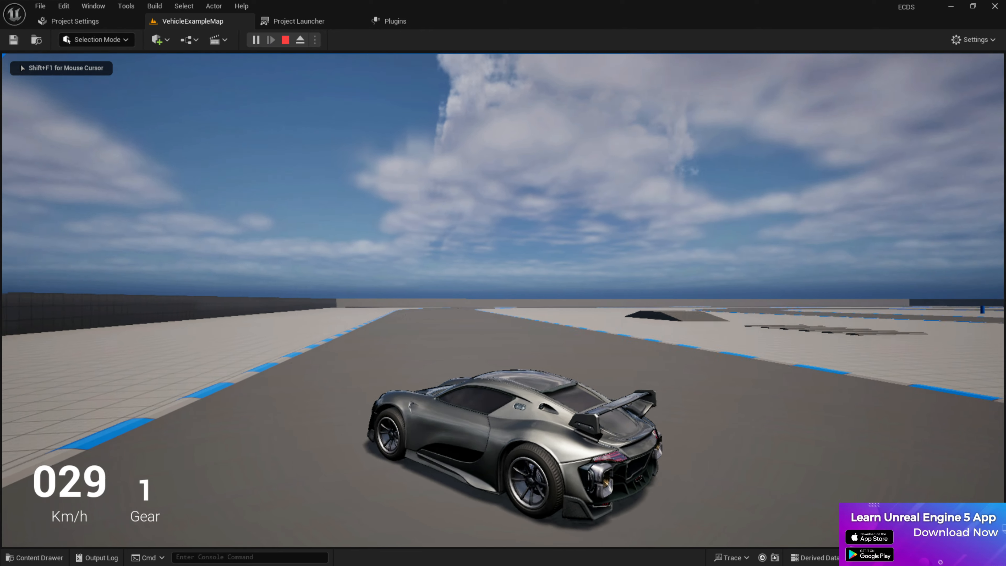
key("d")
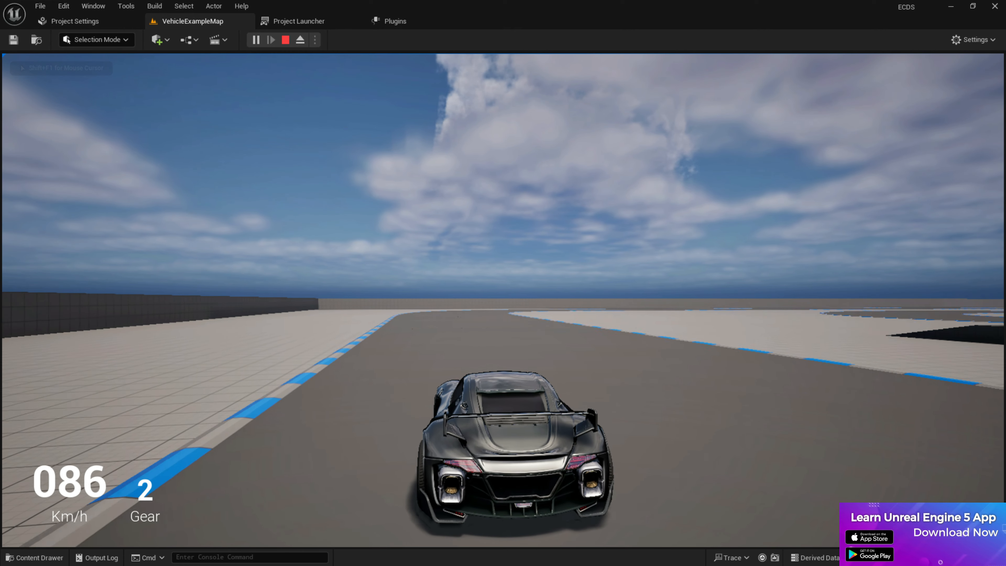
key("Escape")
Step: Set the editor's preview platform to Android OpenGL Mobile
left_click(956, 43)
mouse_move(918, 232)
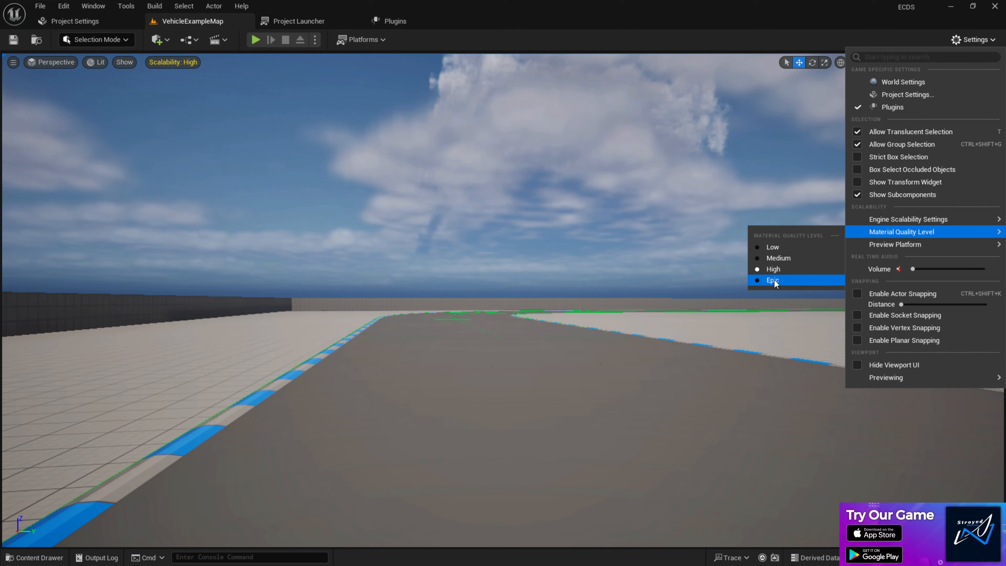
mouse_move(897, 245)
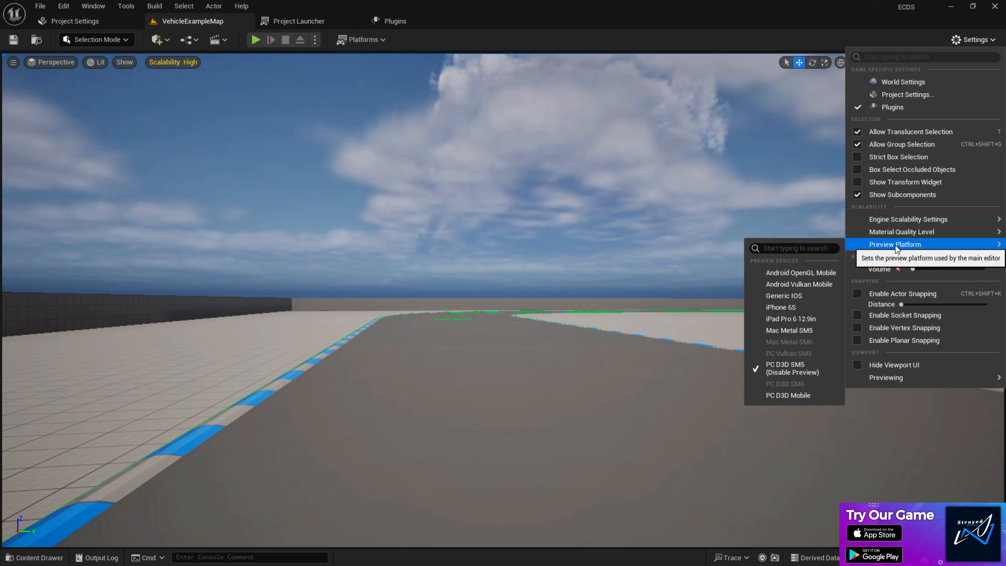
left_click(786, 273)
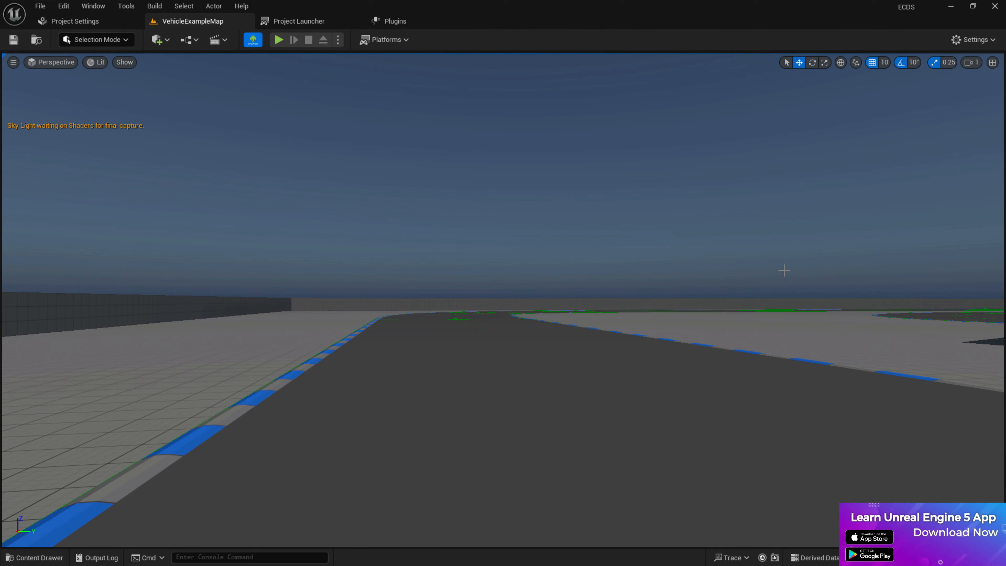
Step: Inspect the level in the Android preview, play-test it by driving and steering the car around the track, and stop the session
right_click_drag(792, 265, 529, 291)
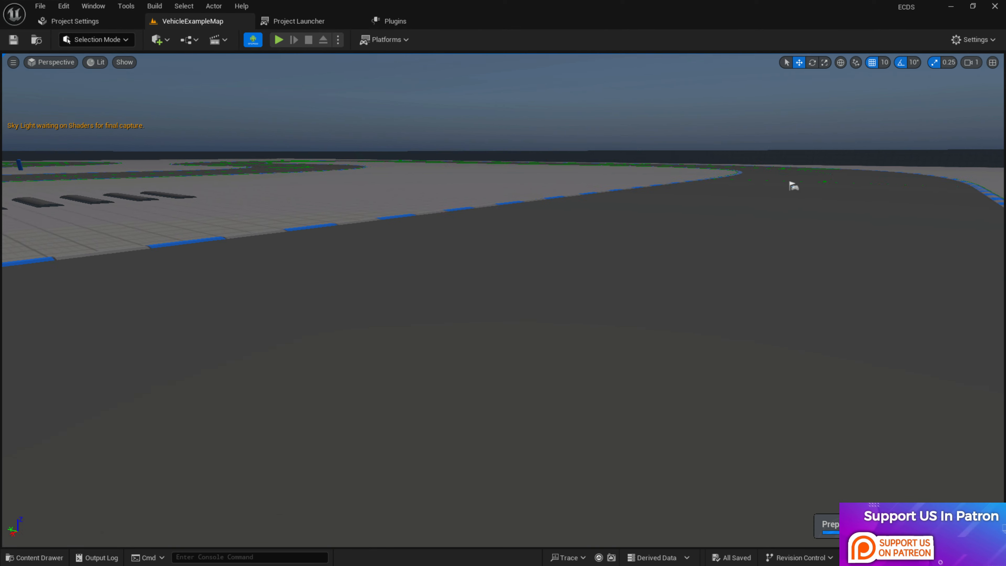
right_click_drag(793, 186, 770, 257)
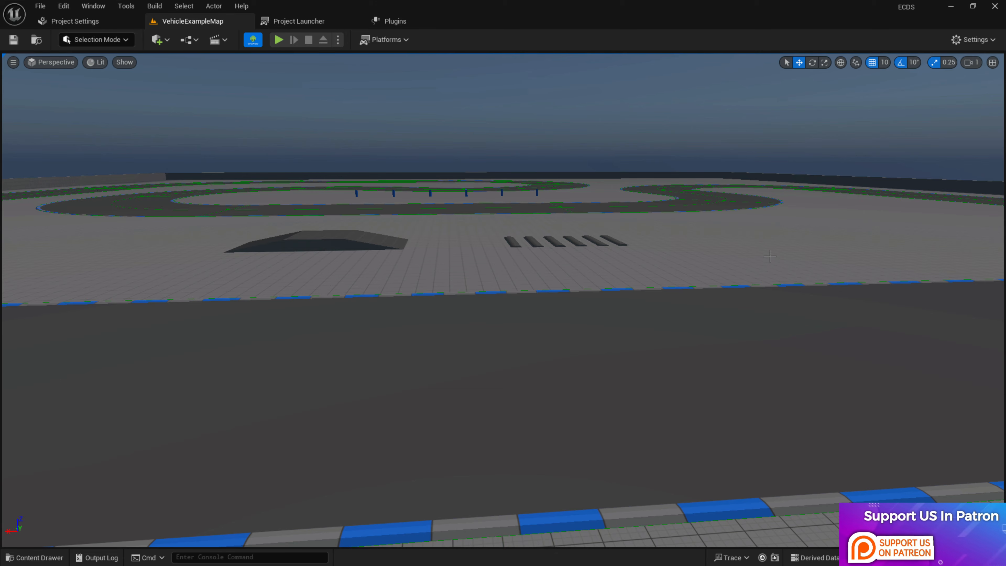
left_click(279, 40)
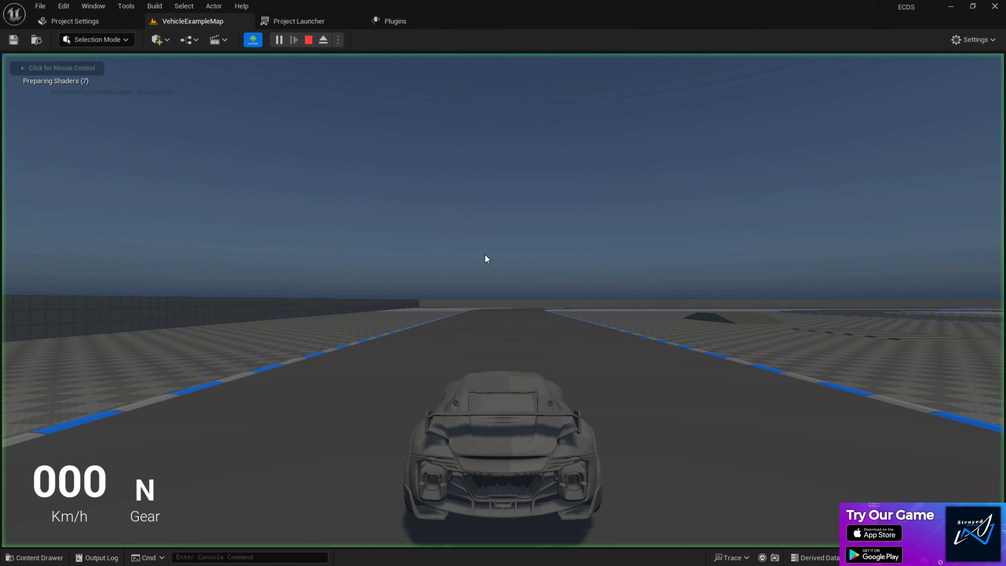
left_click(485, 254)
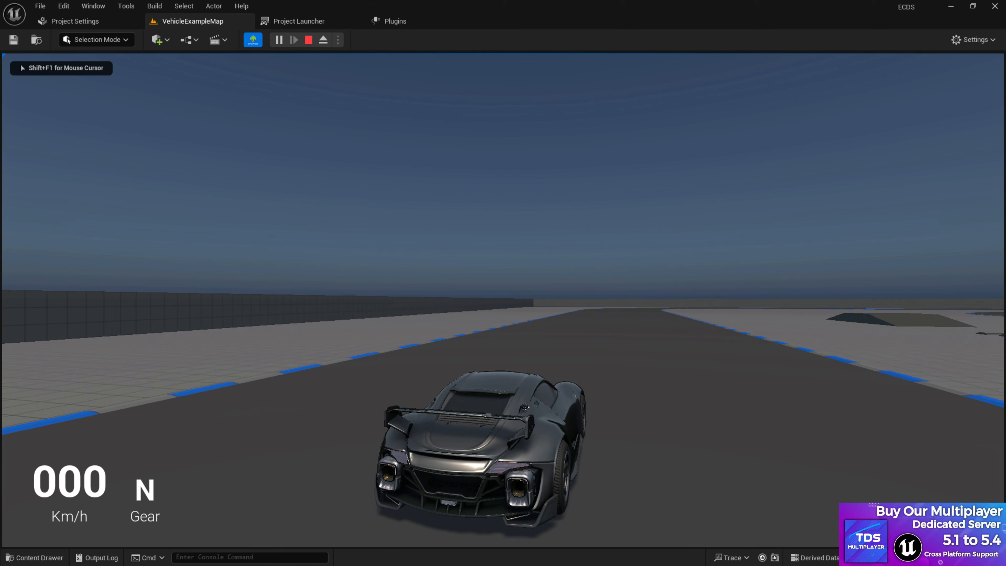
key("w")
key("d")
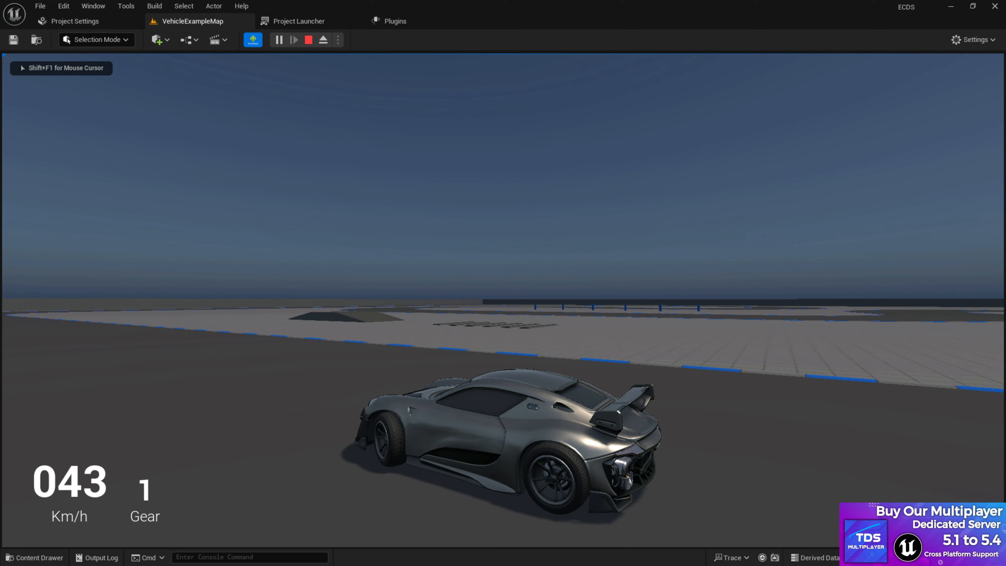
key("a")
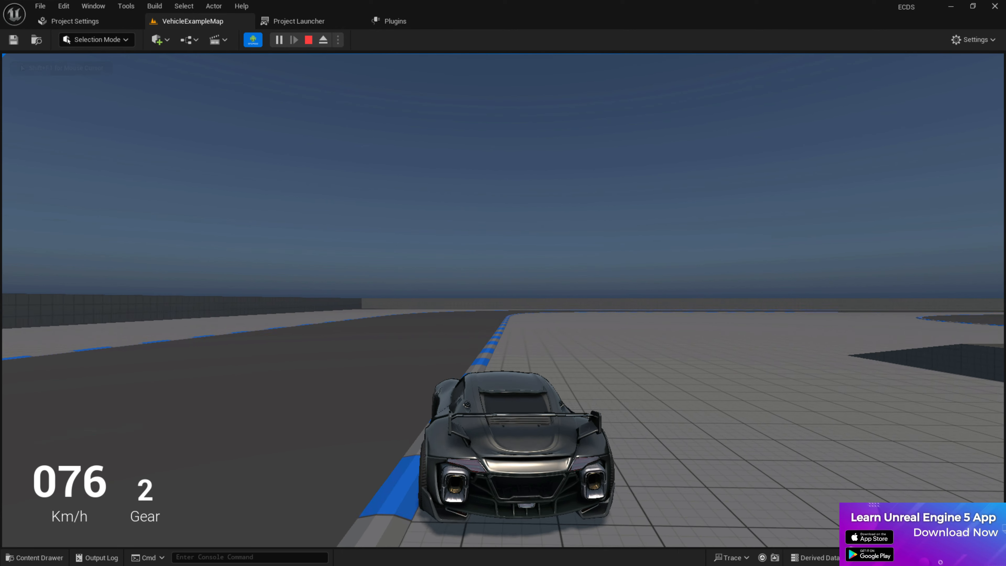
key("d")
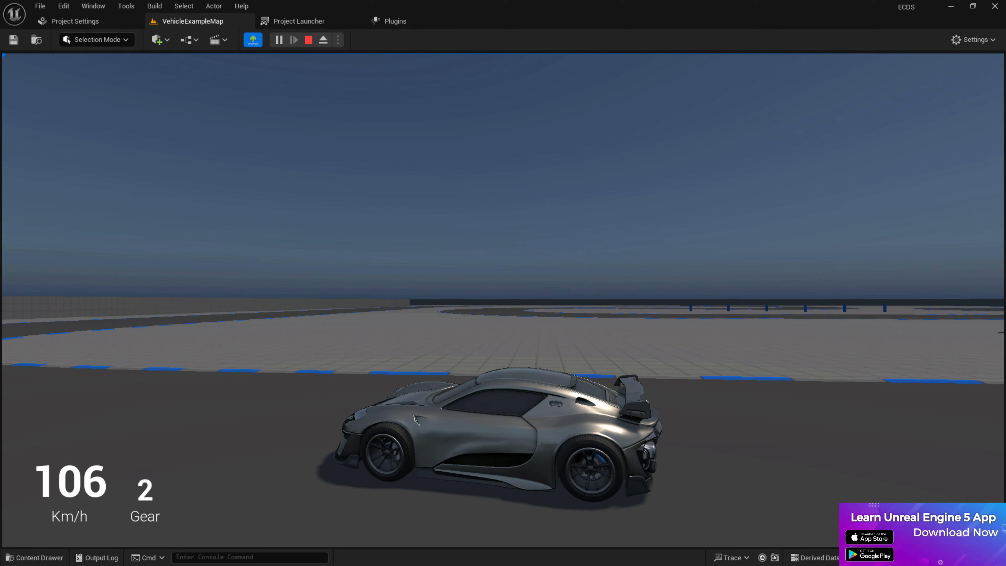
key("d")
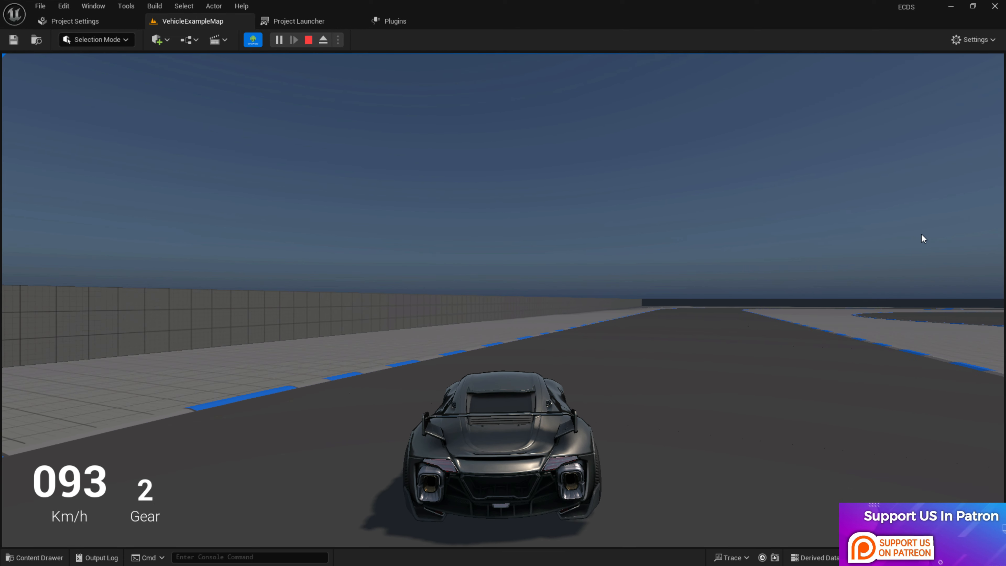
key("Escape")
Step: Switch the Android preview off to compare the level with the desktop rendering, and turn the preview back on
left_click(245, 36)
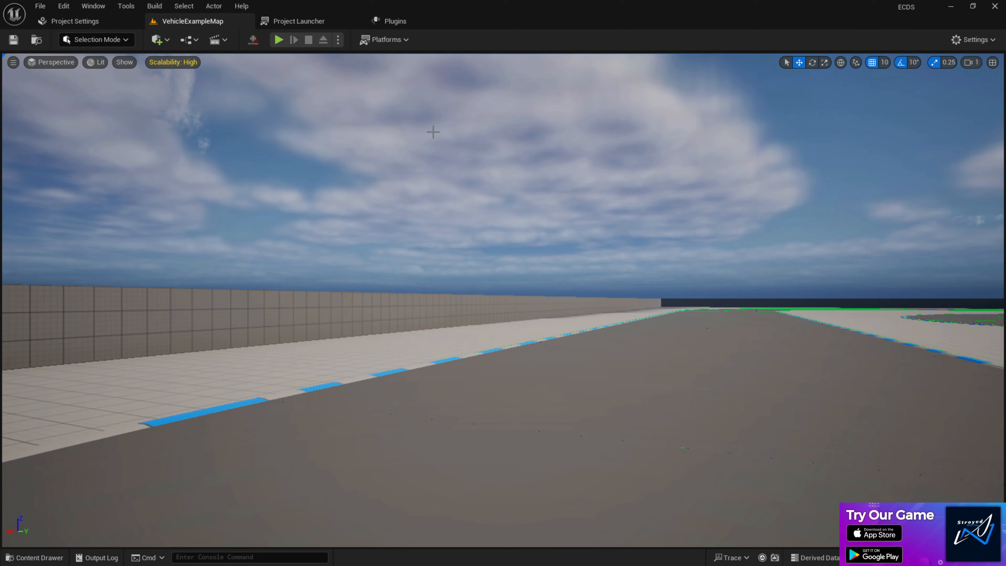
right_click_drag(456, 167, 559, 198)
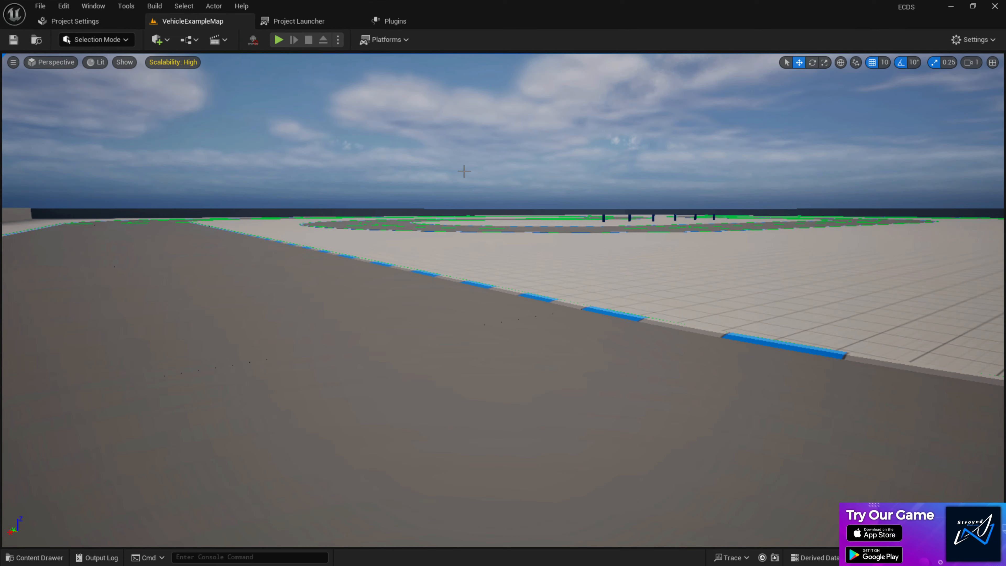
left_click(252, 39)
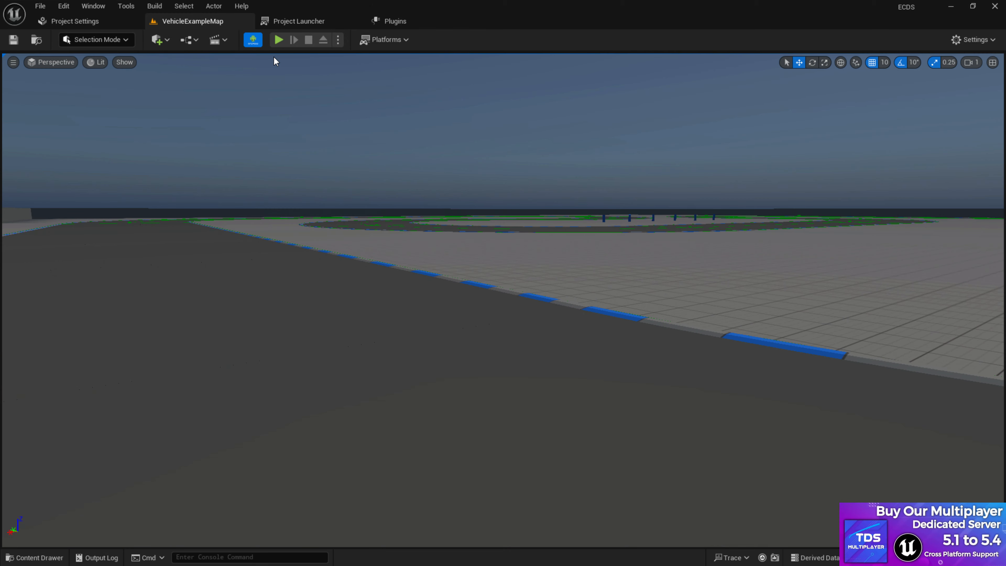
Step: Play the level again with the Android preview active and drive the car along the straight into the right-hand bend
right_click_drag(414, 89, 490, 105)
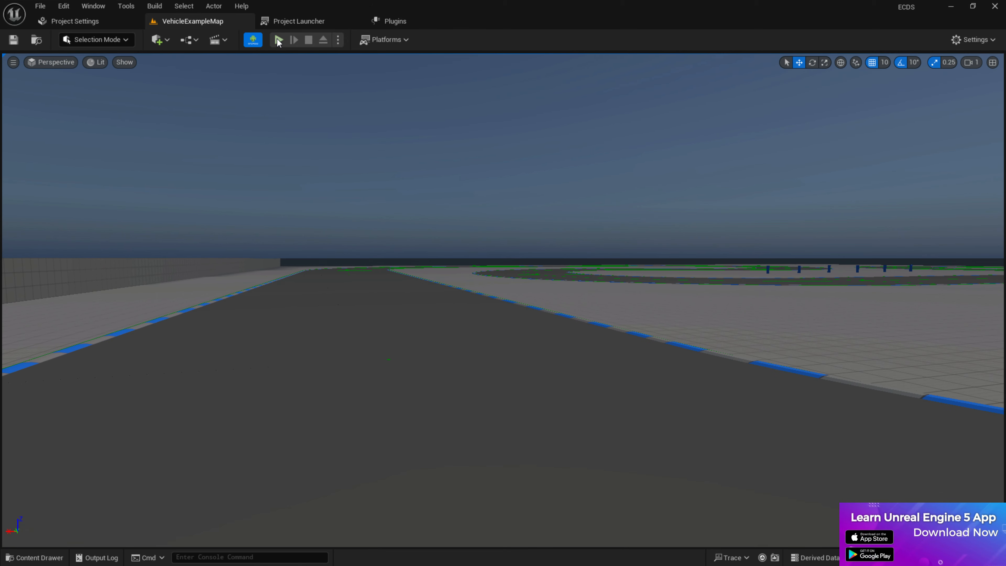
left_click(278, 40)
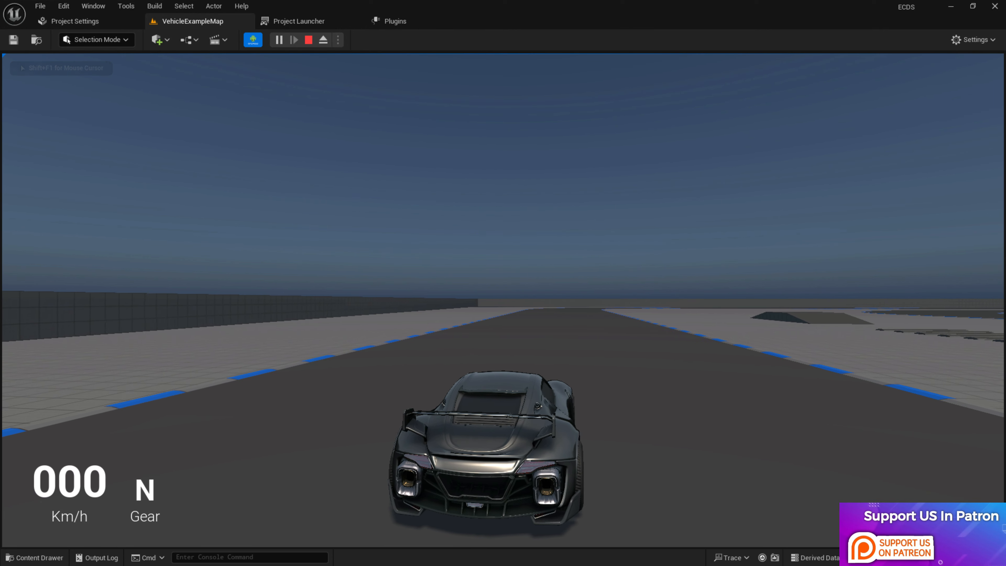
key("w")
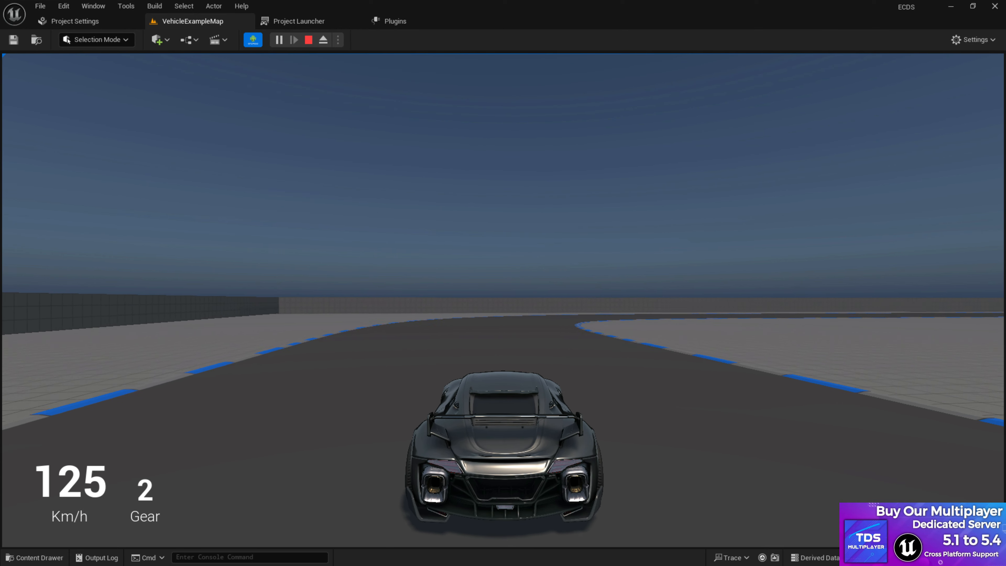
key("d")
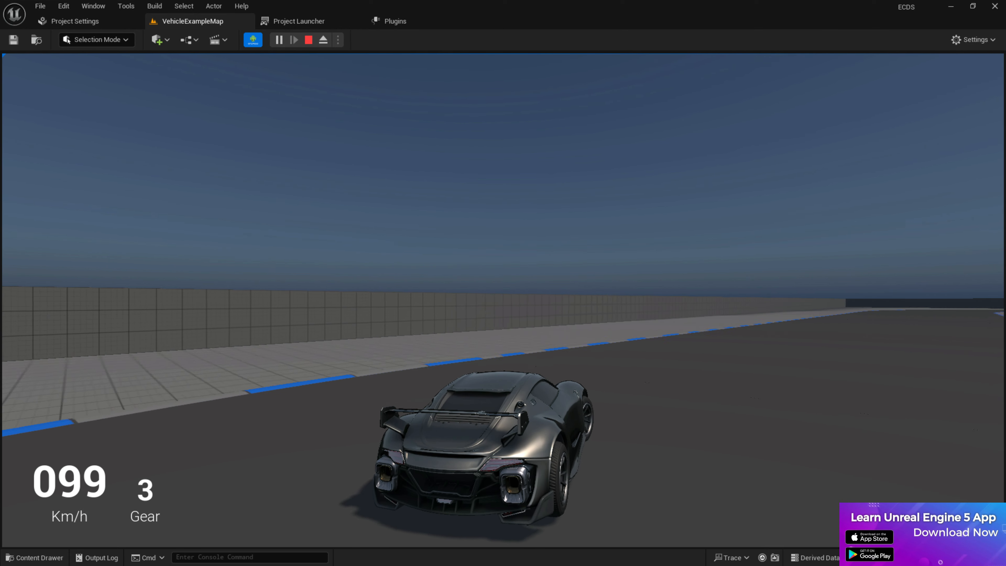